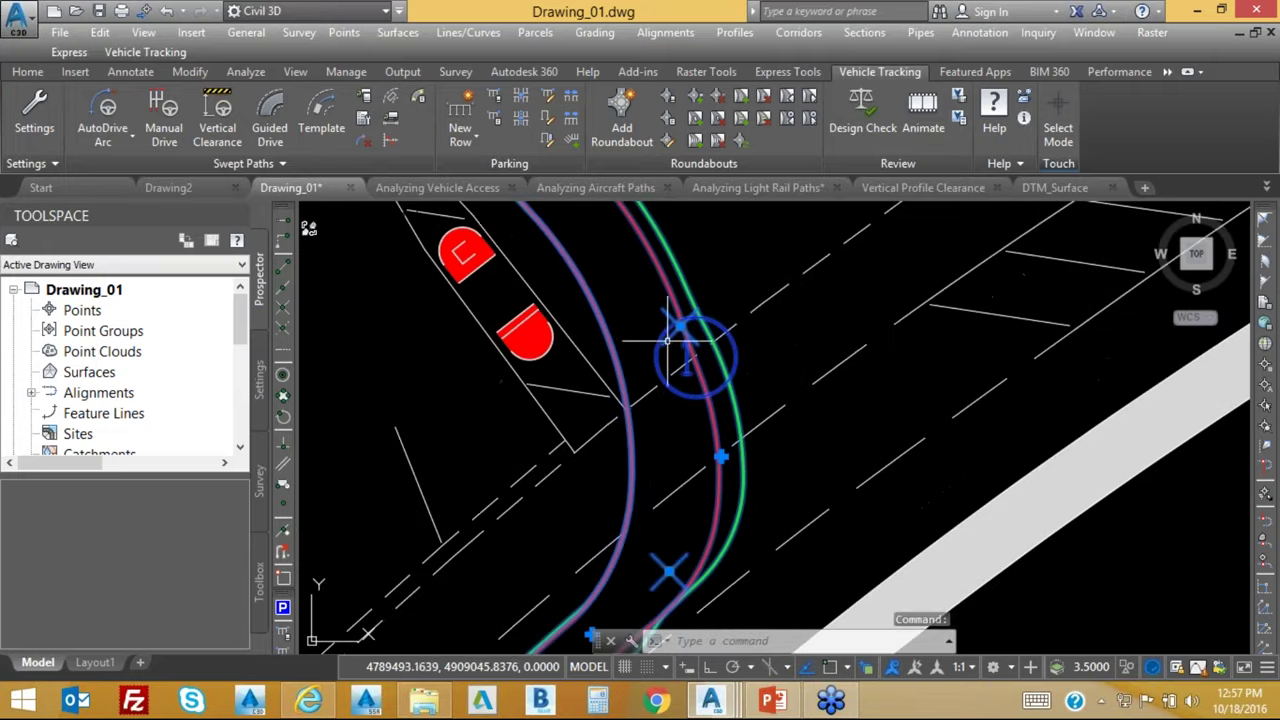
mouse_move(692, 418)
middle_mouse_down()
mouse_move(850, 290)
mouse_move(760, 450)
middle_mouse_up()
left_click_drag(760, 450, 767, 450)
left_click(767, 450)
scroll(766, 451, "down", 2)
scroll(766, 451, "down", 5)
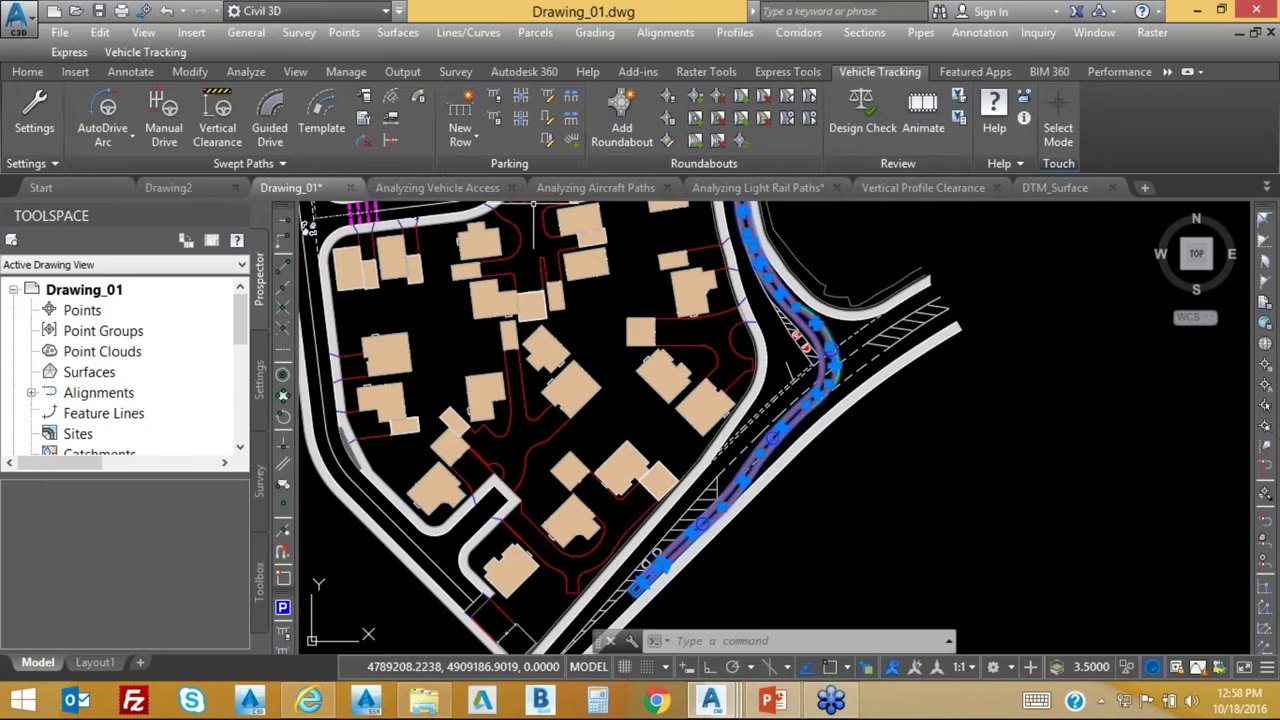
In the Analyzing Vehicle Access drawing, start an AutoDrive Arc path with the S-BUS-40 Large School Bus, accepting the drawing settings.
left_click(468, 182)
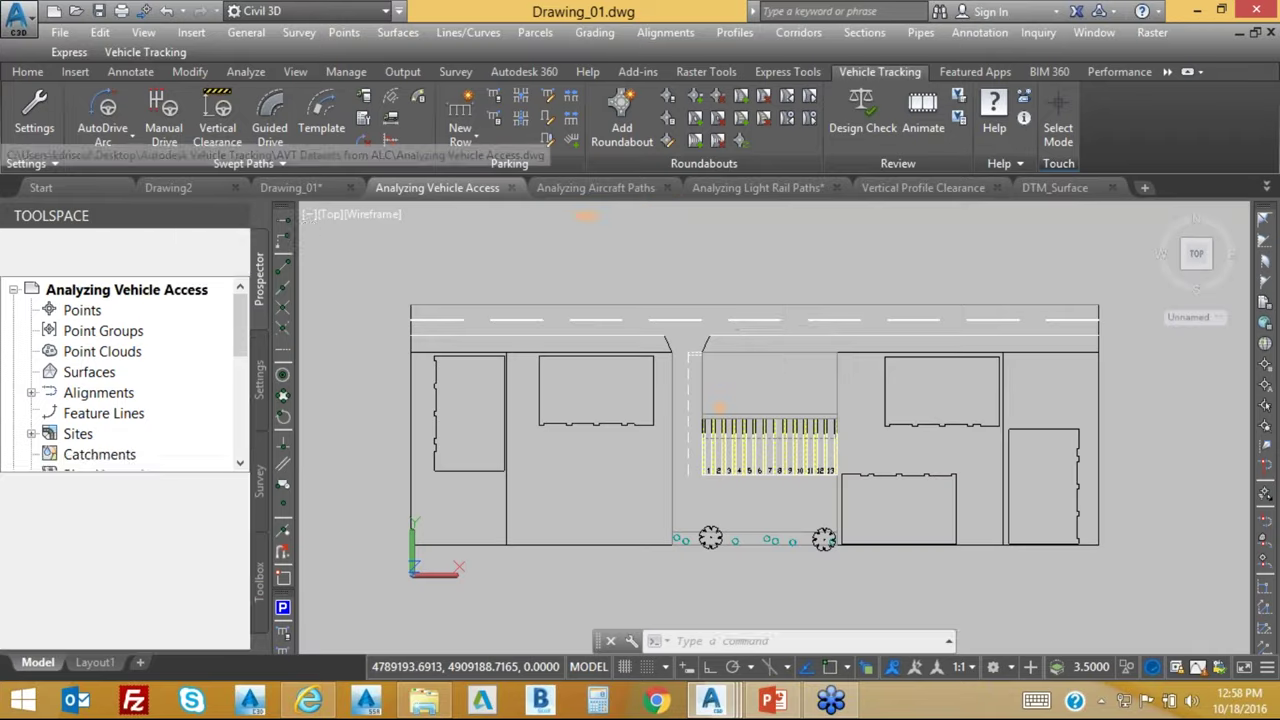
scroll(695, 452, "up", 2)
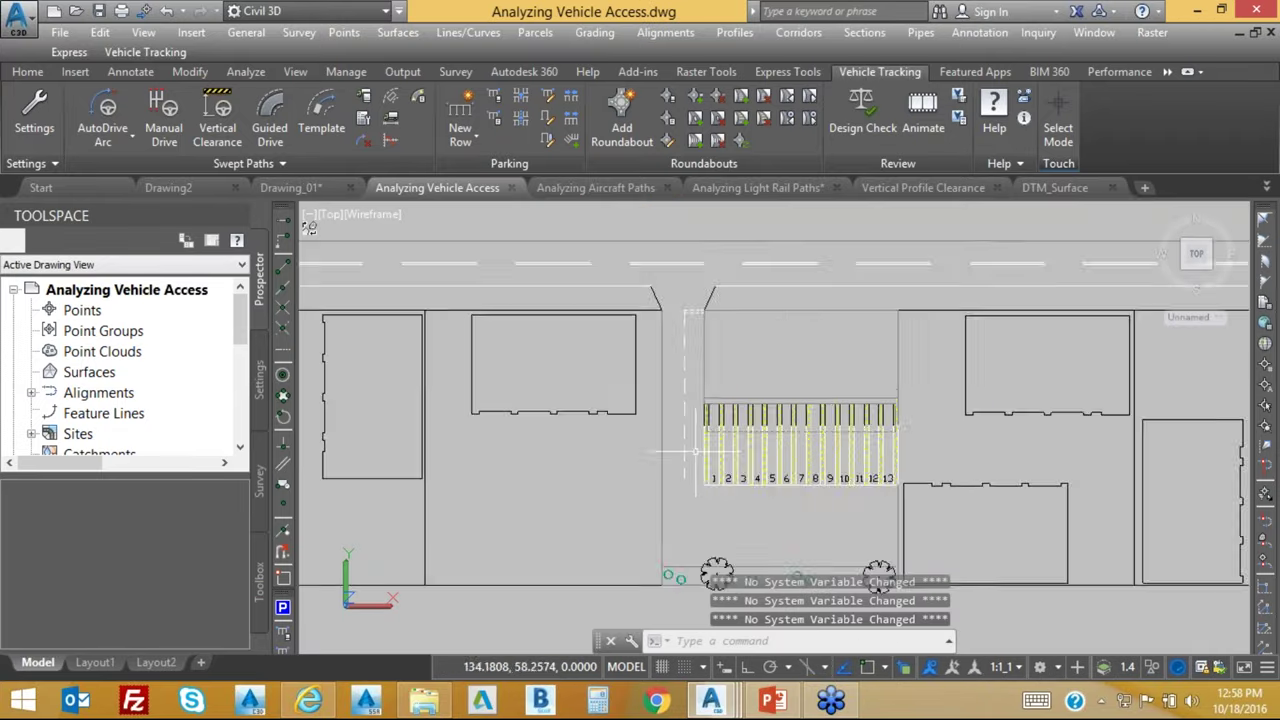
scroll(695, 452, "up", 2)
mouse_move(694, 380)
middle_mouse_down()
mouse_move(694, 451)
mouse_move(656, 448)
middle_mouse_up()
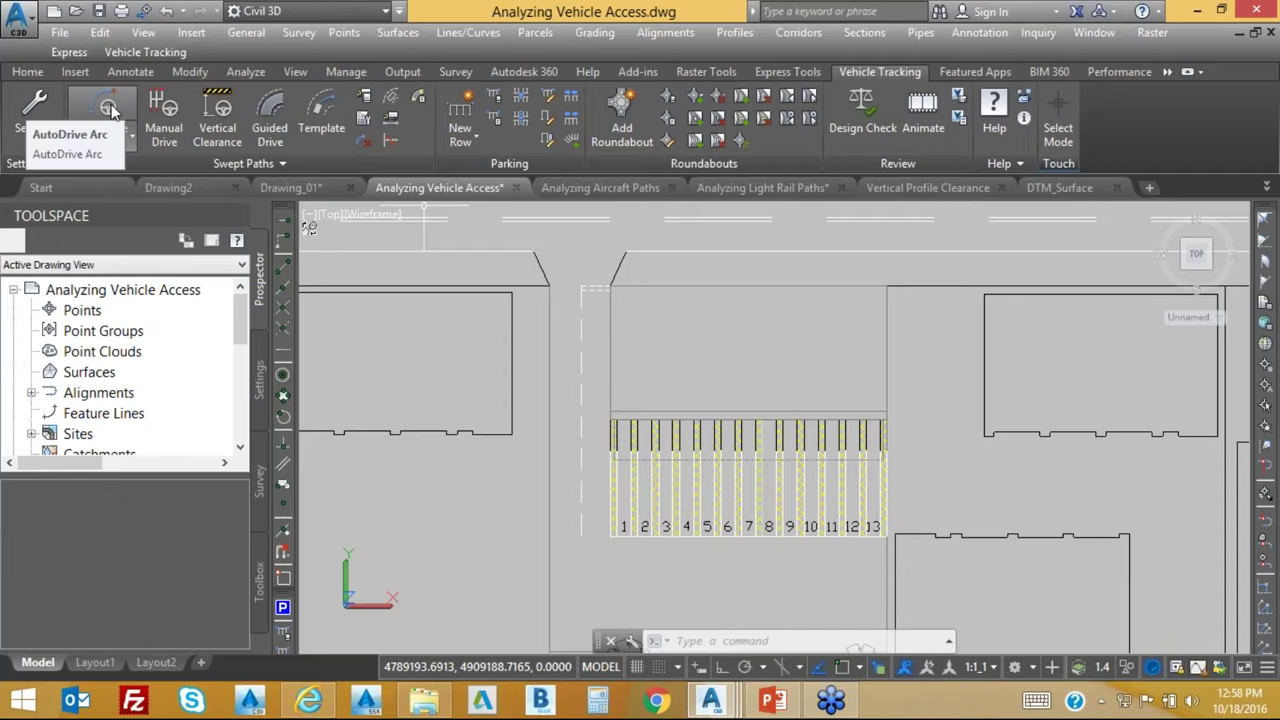
left_click(110, 108)
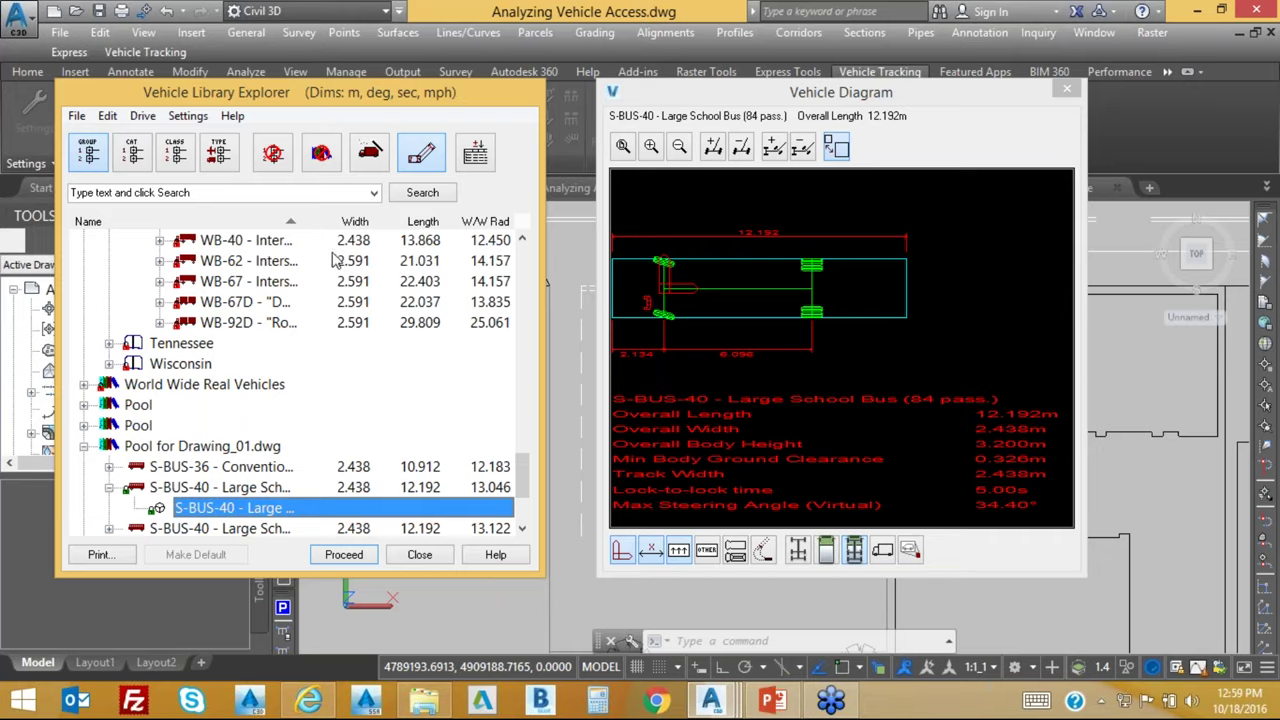
left_click(343, 555)
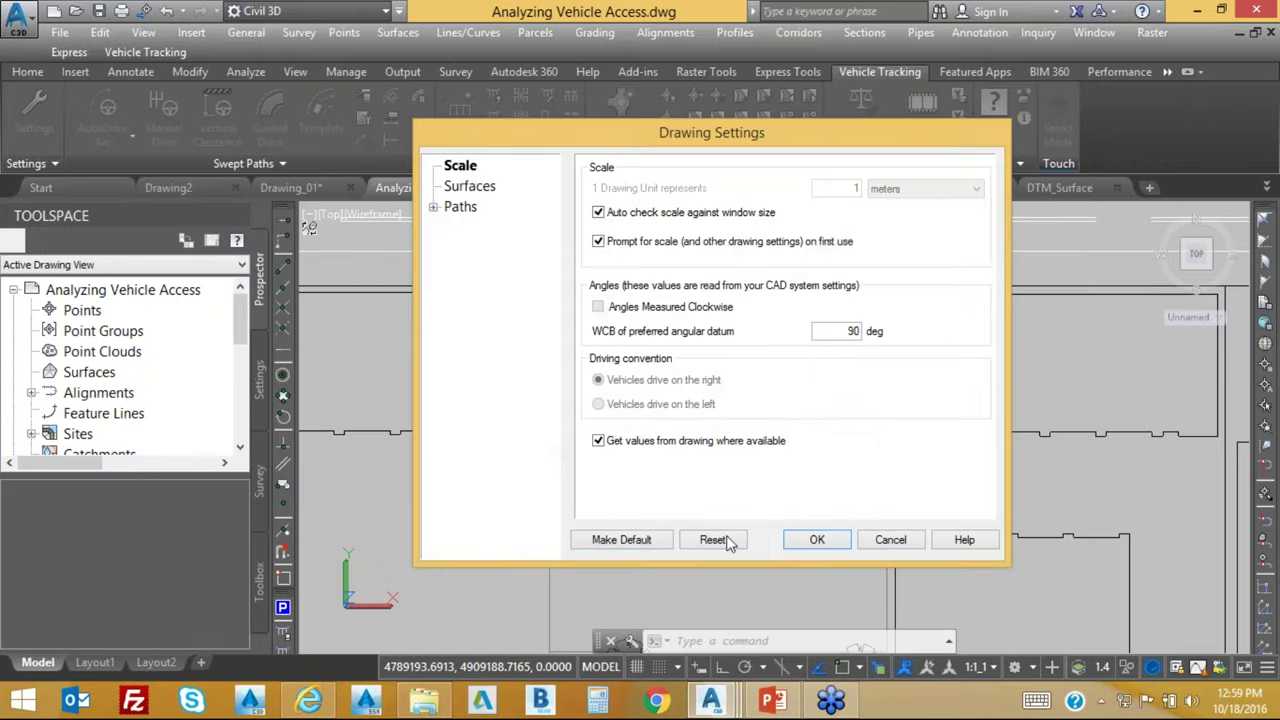
left_click(815, 540)
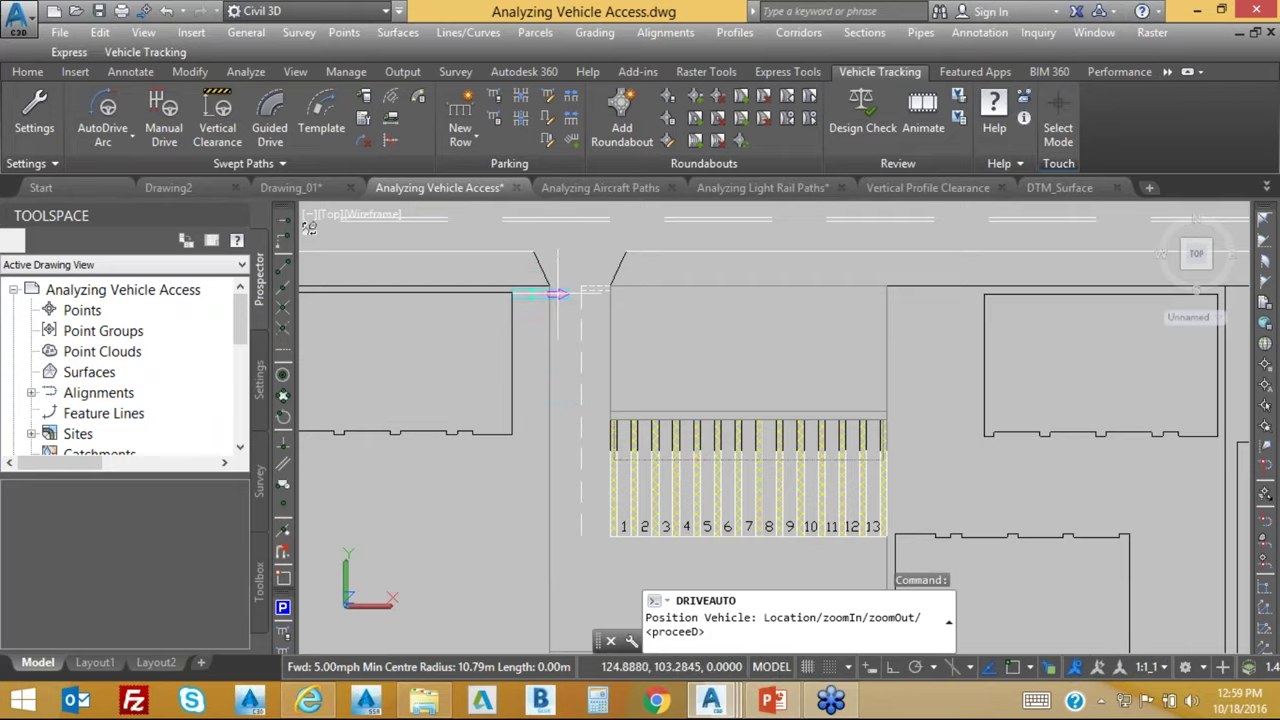
Position the bus at the access road entrance, heading down the road away from the main street, and proceed to driving.
left_click(558, 293)
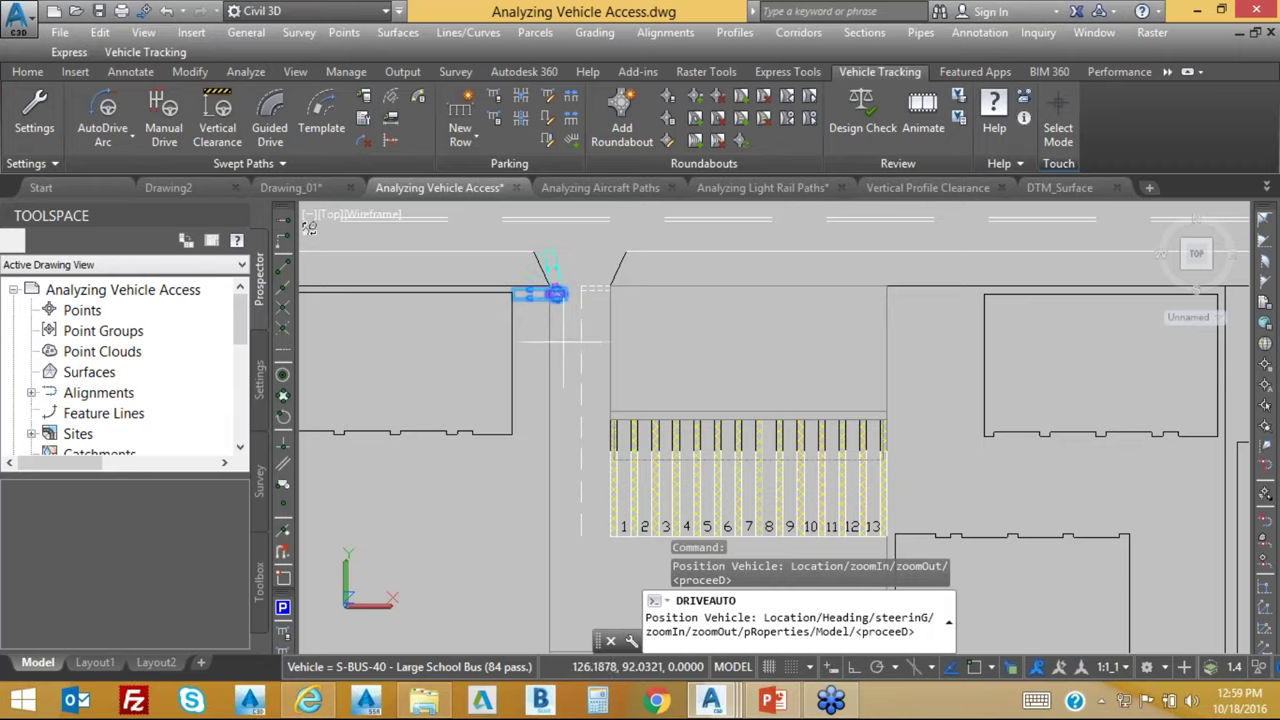
left_click(560, 338)
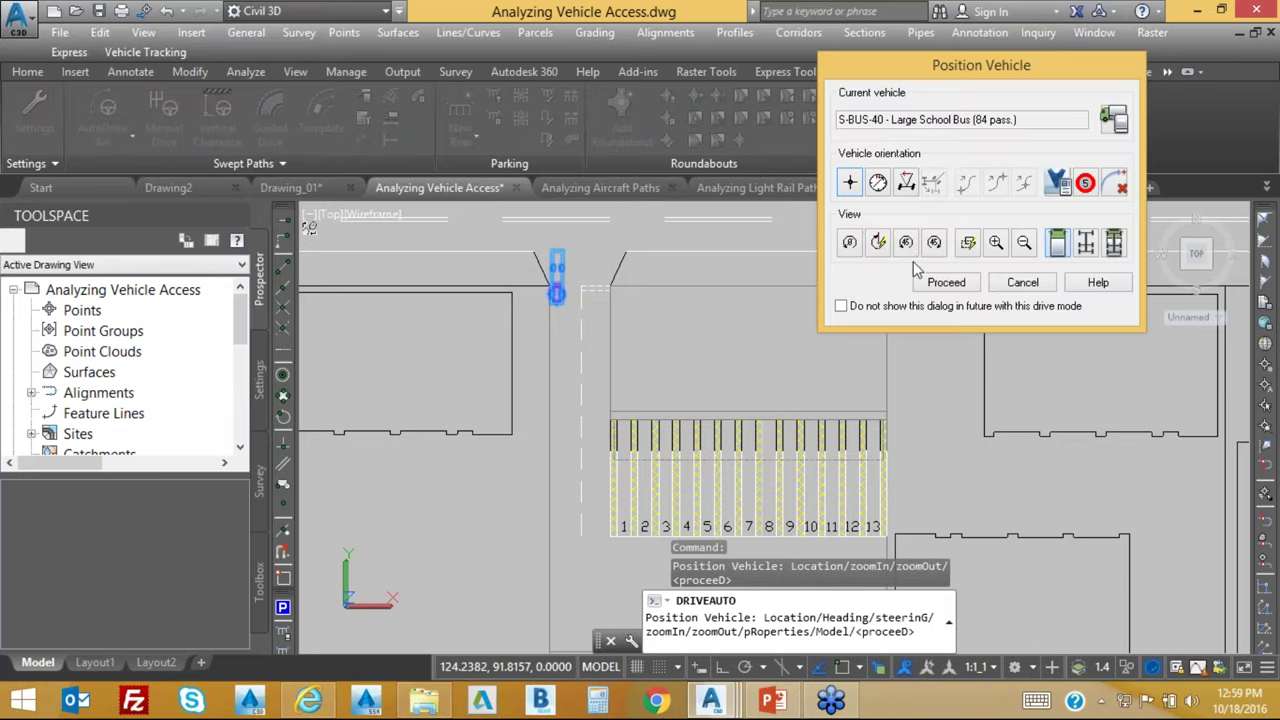
left_click_drag(1001, 68, 208, 65)
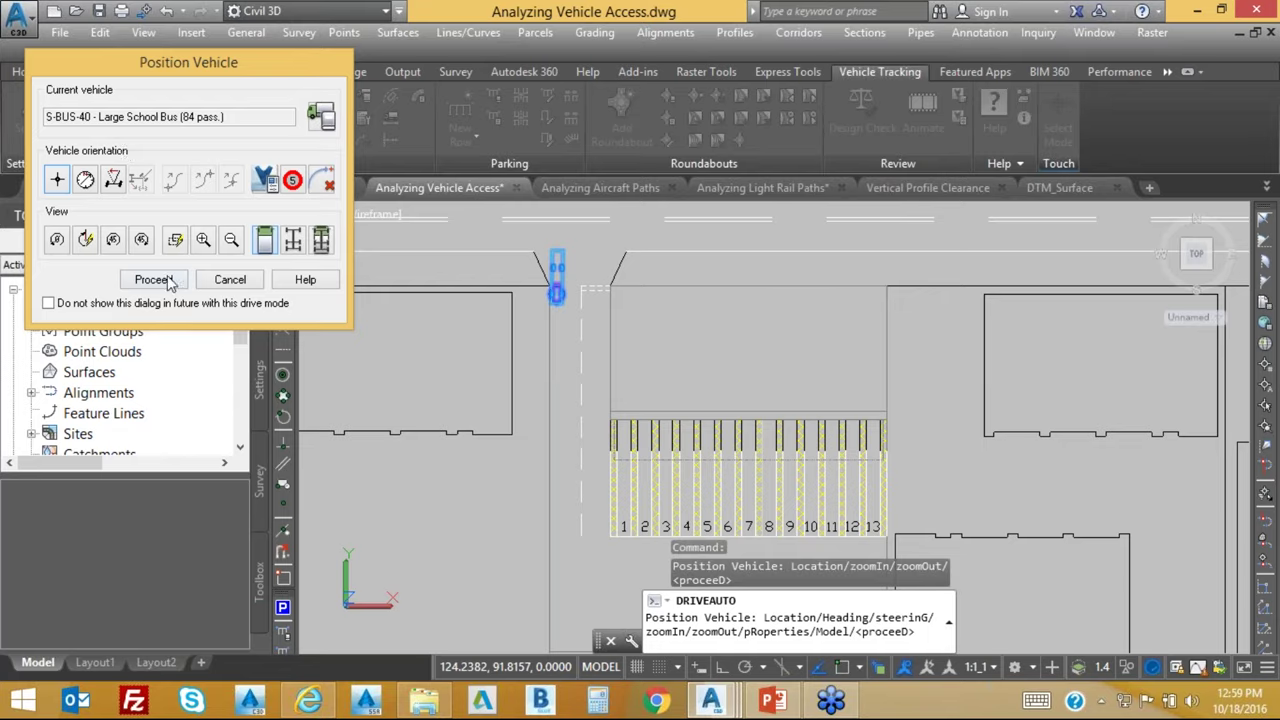
key("Return")
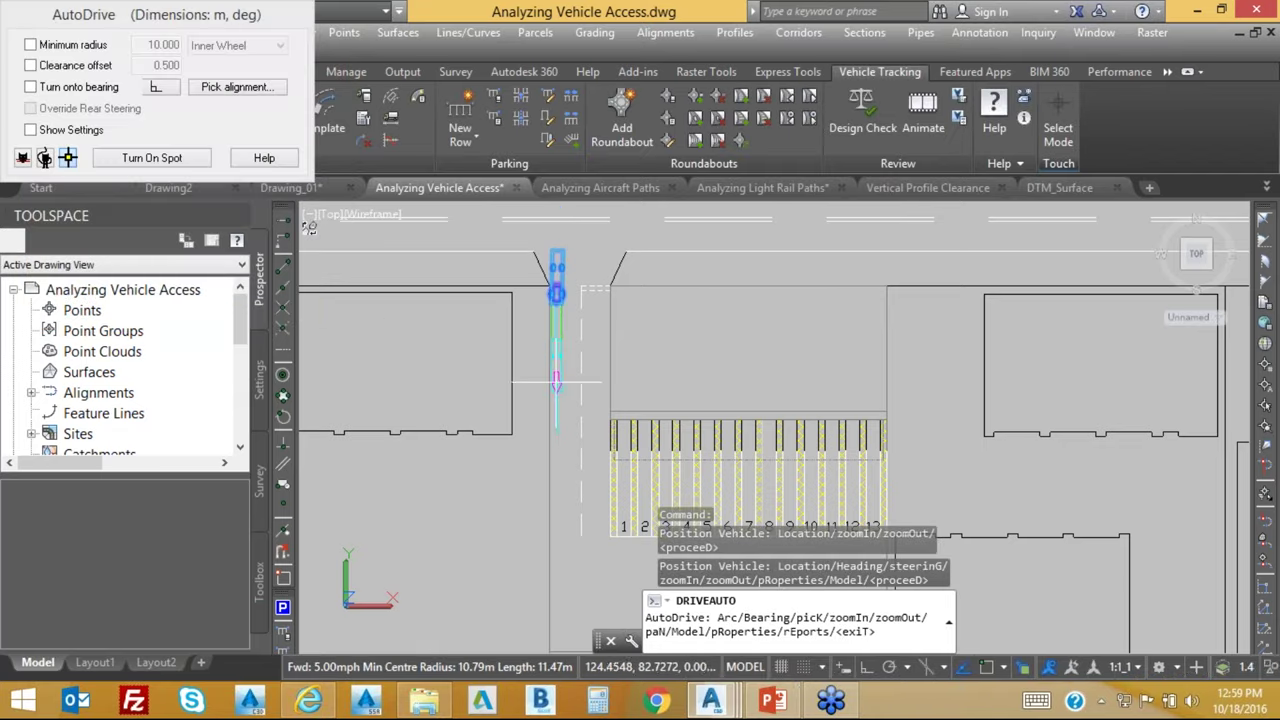
Drive the bus forward along the access road until it is alongside the numbered parking bays.
left_click(558, 393)
middle_click_drag(565, 452, 505, 330)
scroll(503, 374, "up", 3)
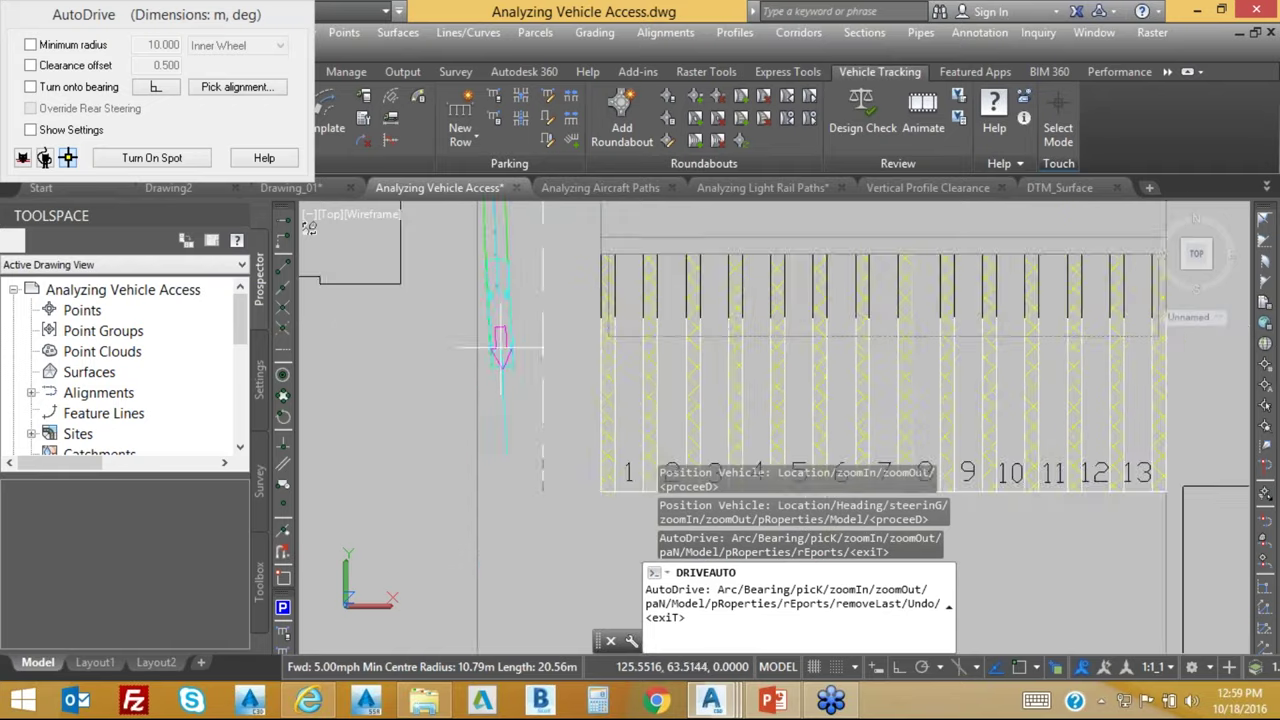
scroll(485, 345, "down", 3)
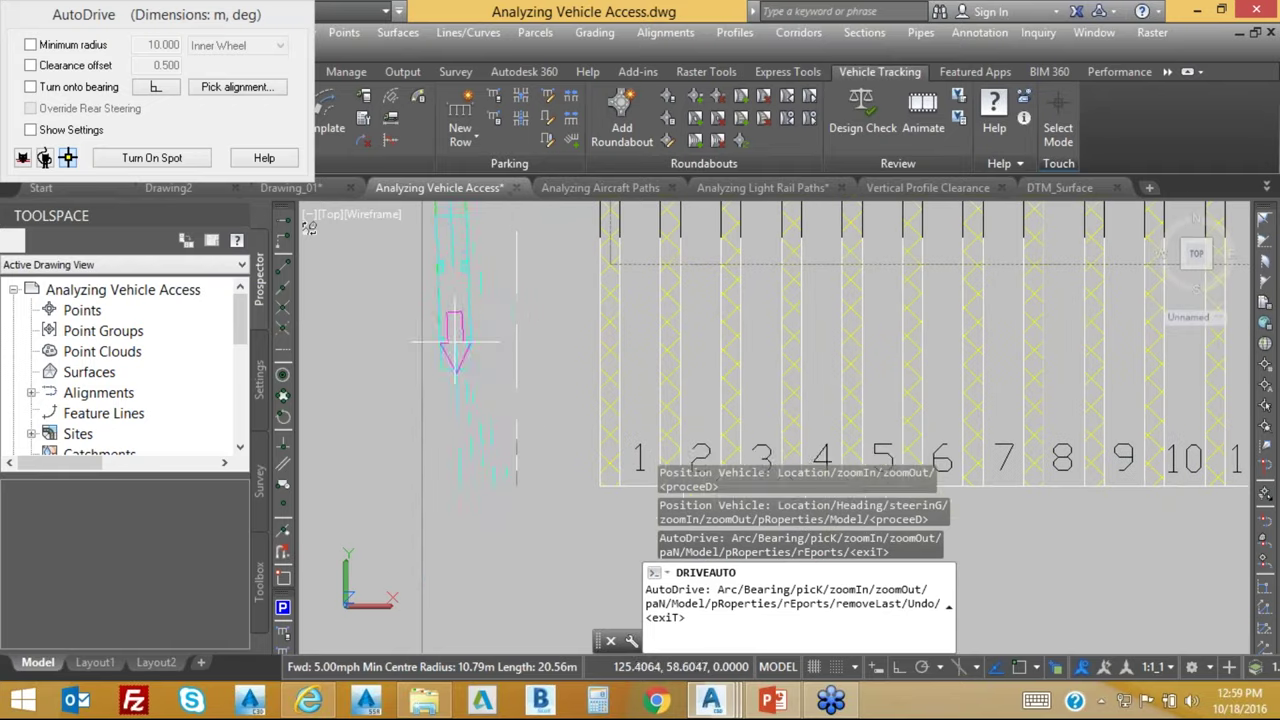
left_click(458, 385)
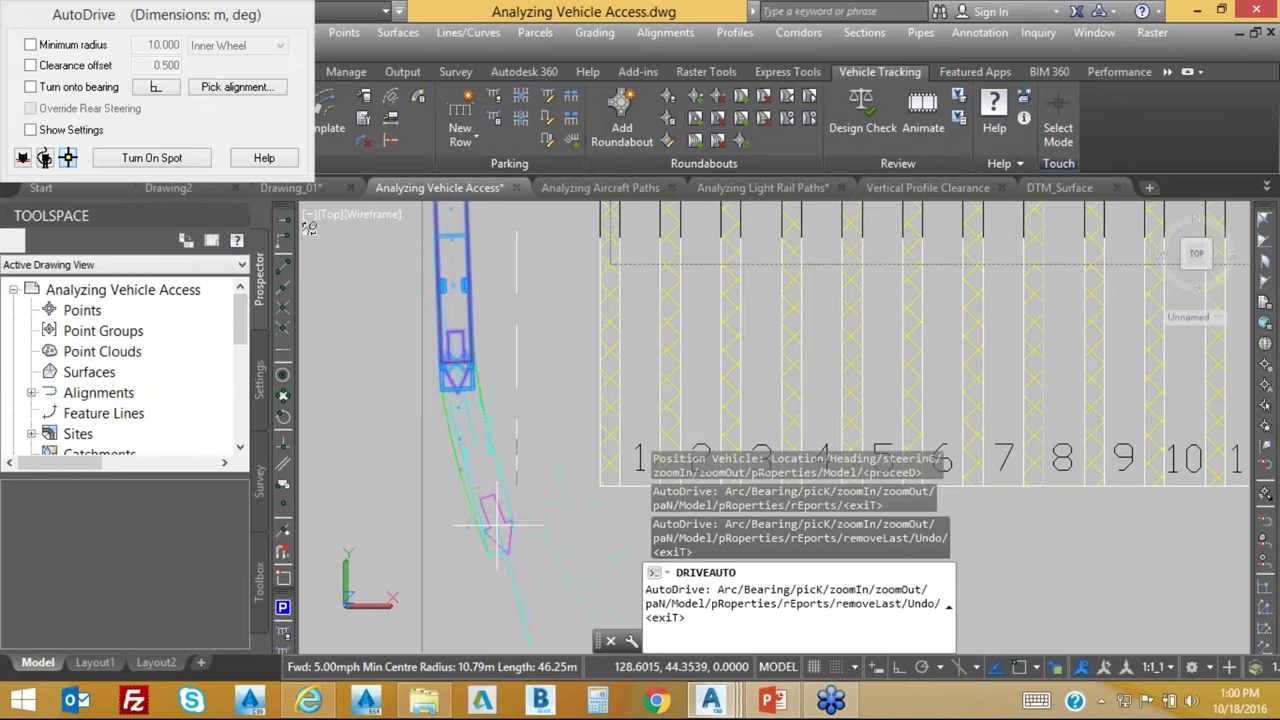
Continue the bus path in a curve around bay 1 into the open area between the parking bays and the trees.
left_click(500, 528)
scroll(514, 541, "down", 1)
mouse_move(514, 541)
middle_mouse_down()
mouse_move(471, 437)
mouse_move(566, 486)
mouse_move(417, 420)
middle_mouse_up()
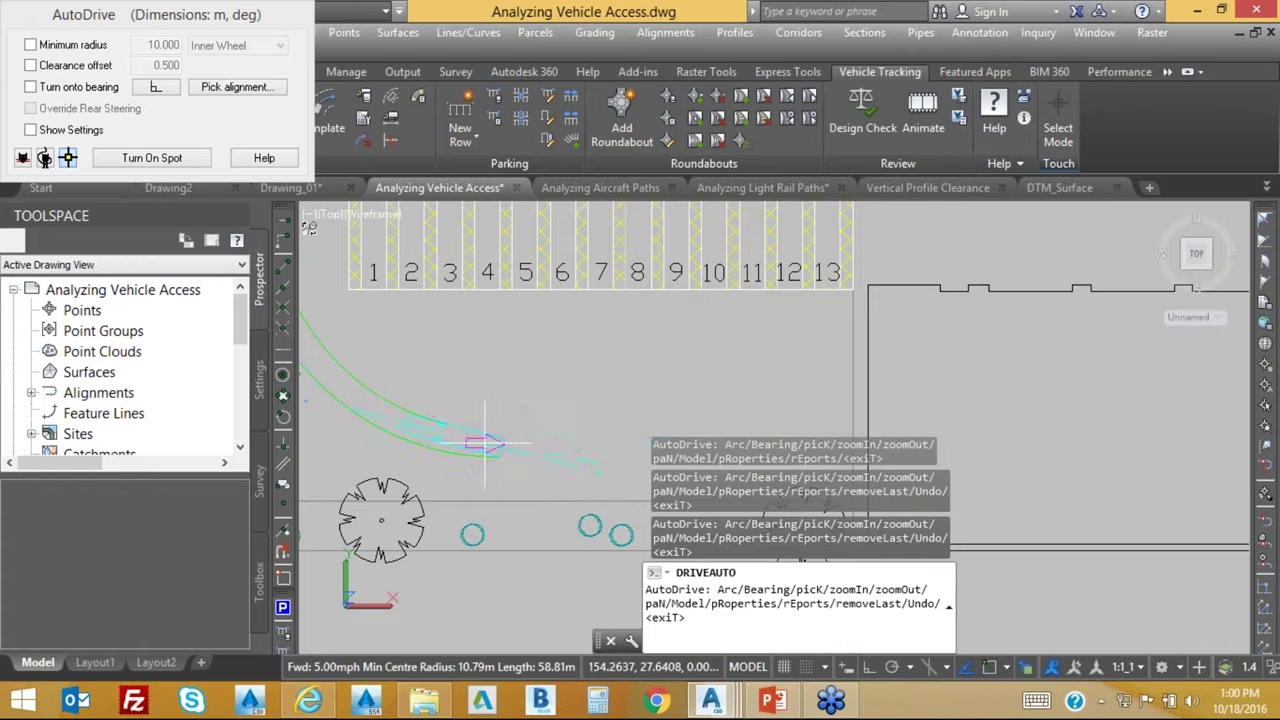
scroll(489, 435, "down", 4)
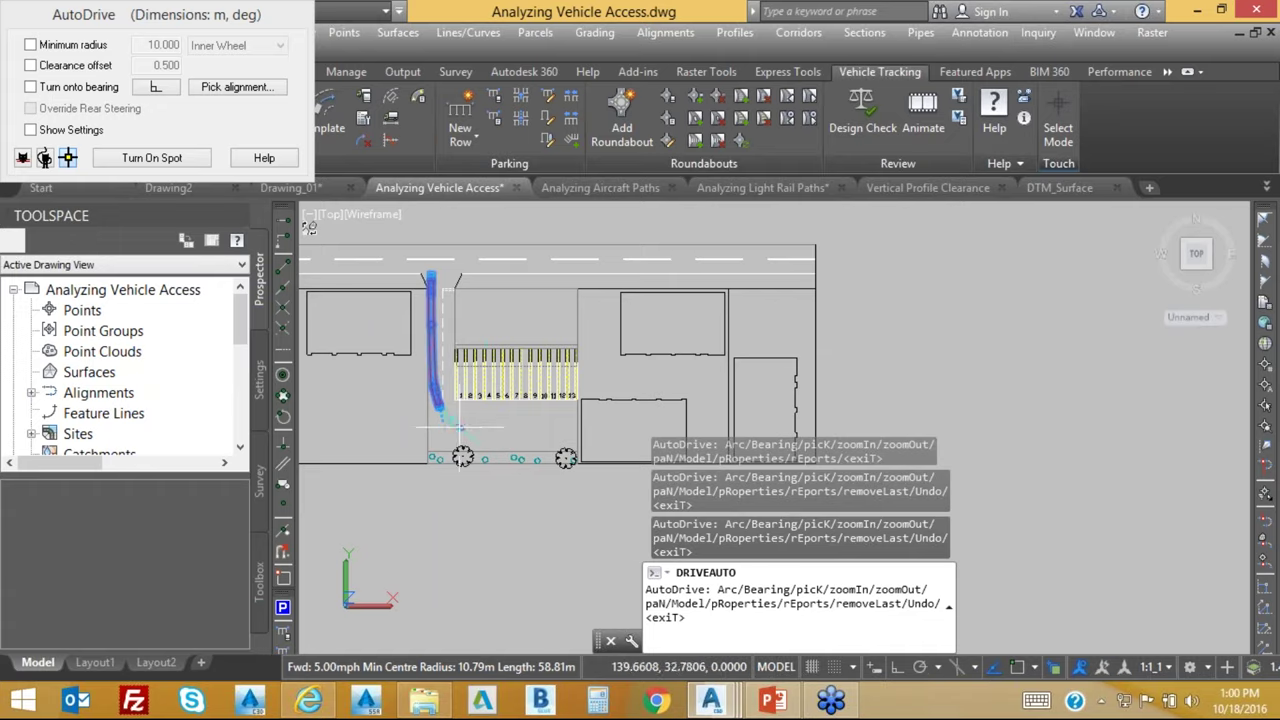
left_click(511, 451)
scroll(511, 451, "up", 5)
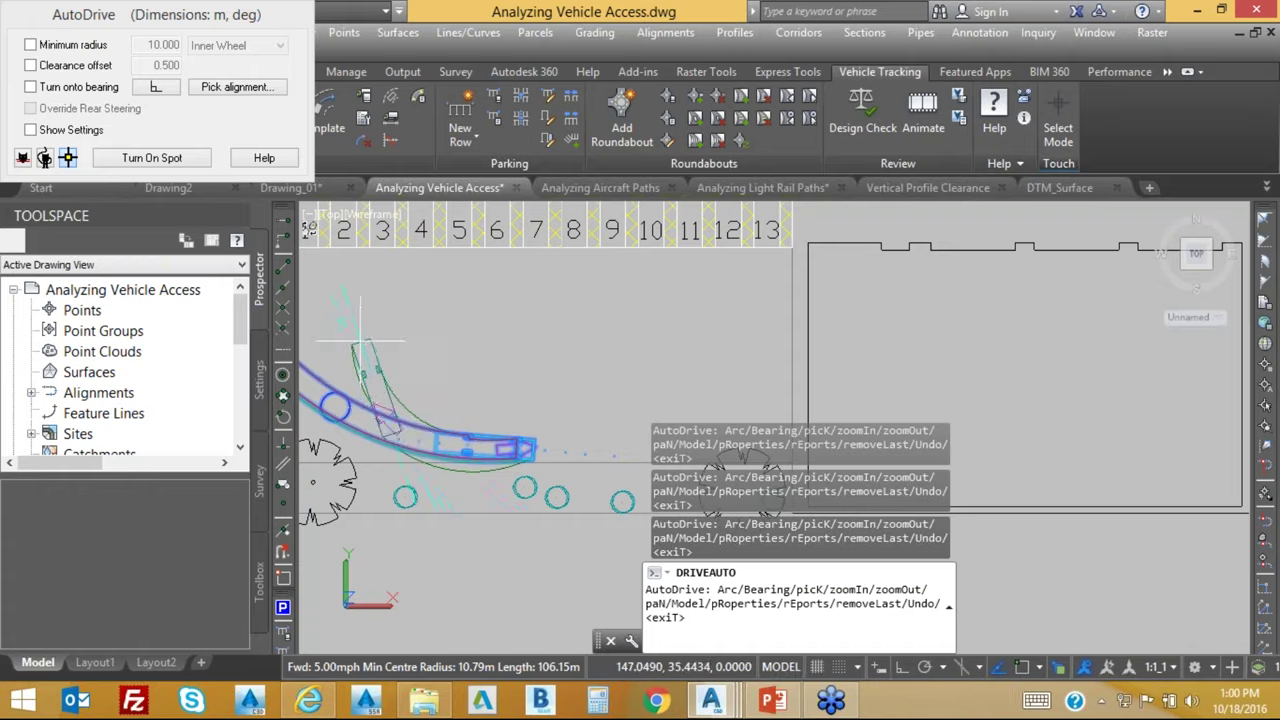
Pick the line between bays 2 and 3 as the alignment for the bus to turn onto.
key("n")
mouse_move(343, 300)
left_mouse_down()
mouse_move(343, 328)
mouse_move(480, 387)
left_mouse_up()
key("Return")
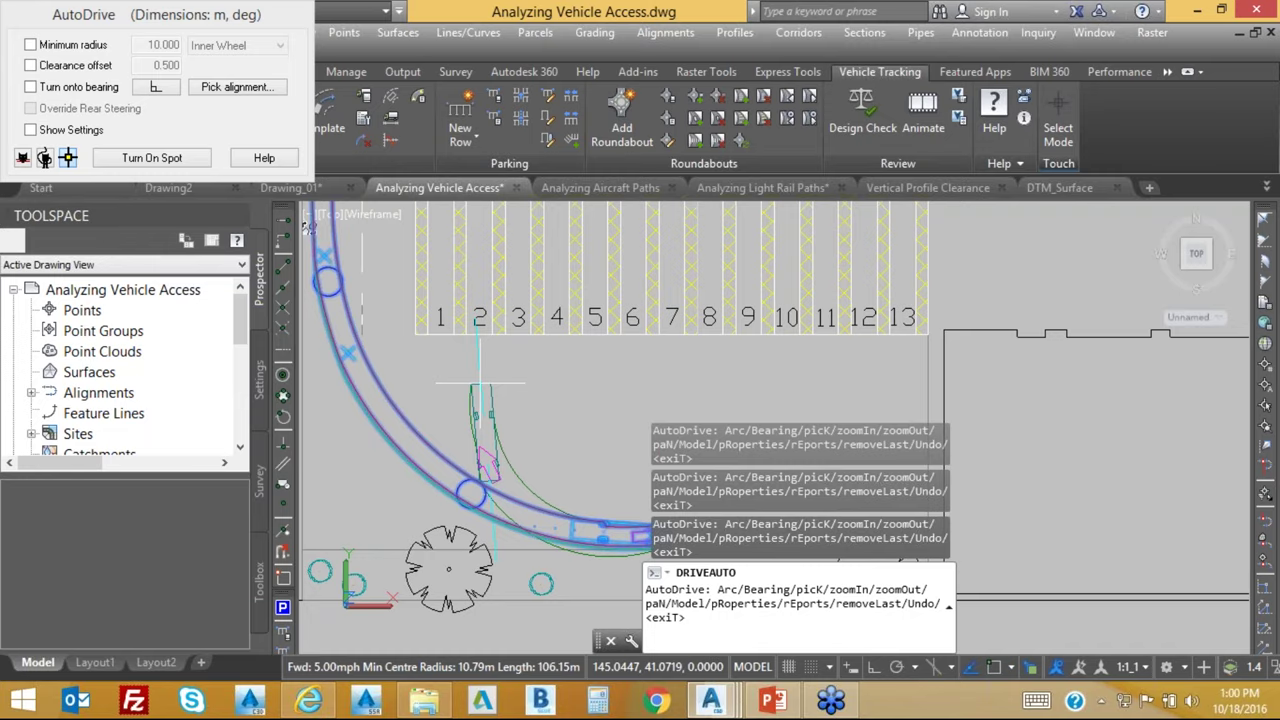
left_click(236, 87)
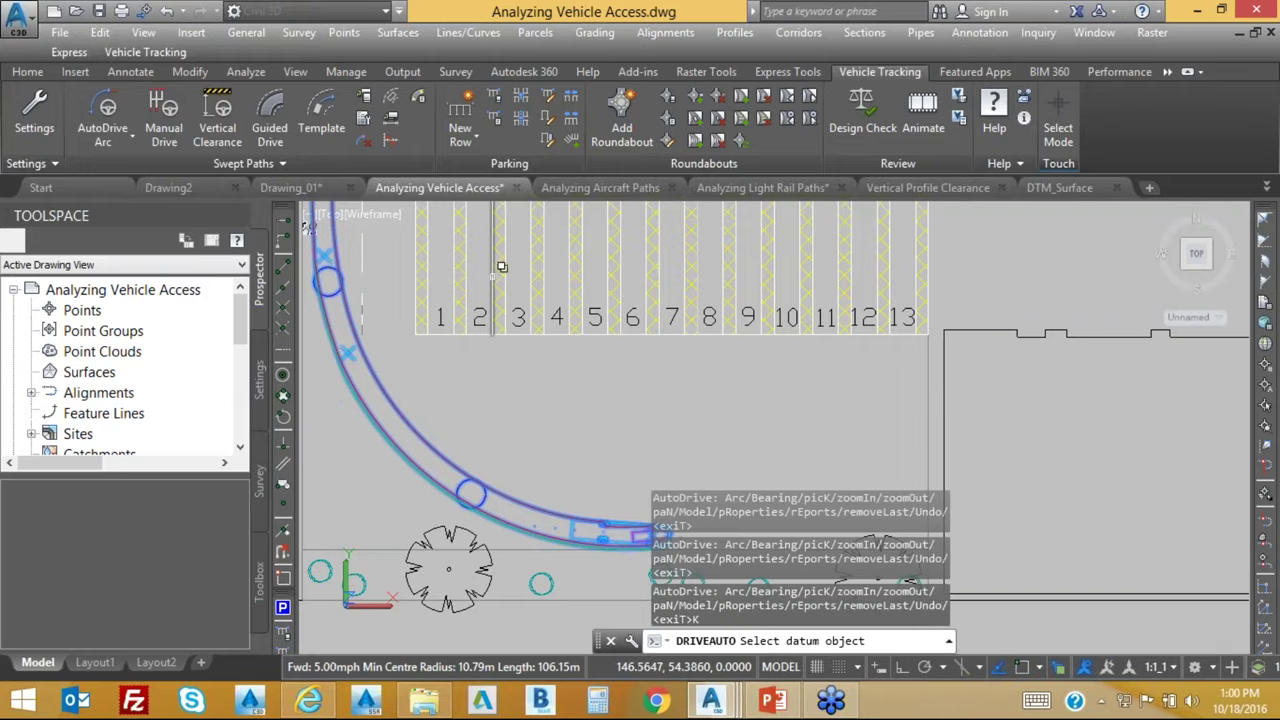
left_click(500, 268)
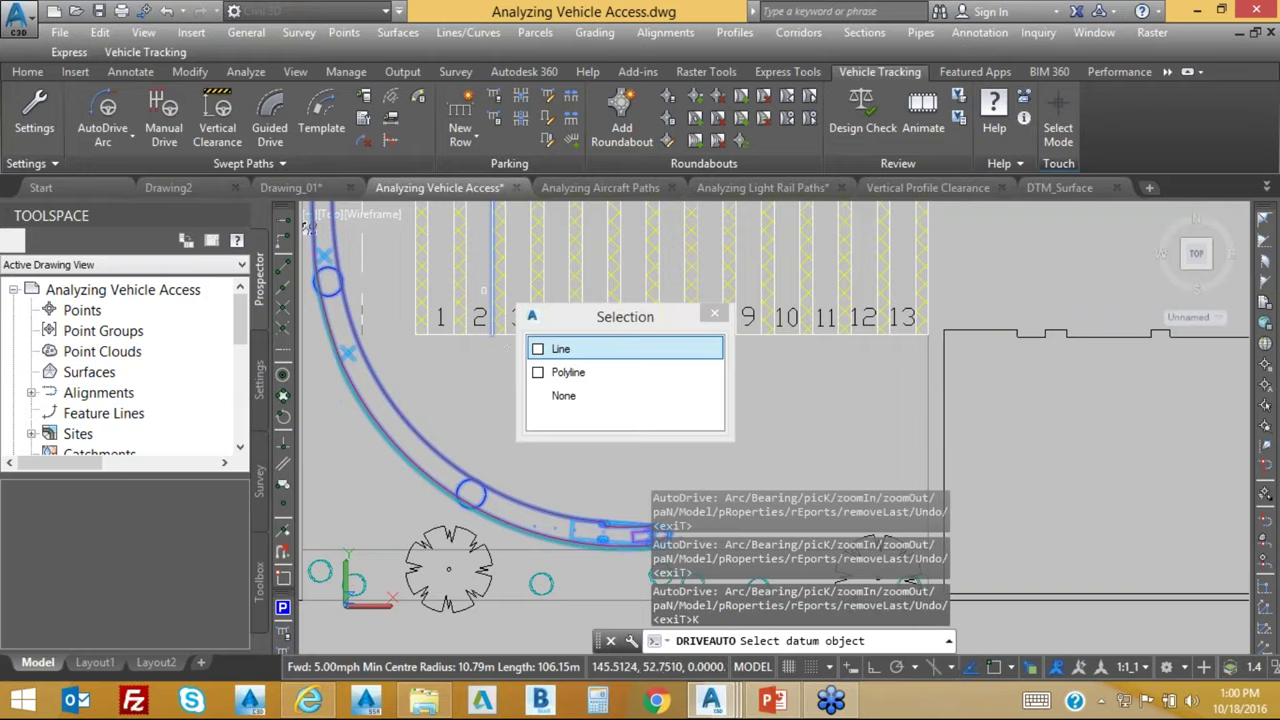
left_click(577, 350)
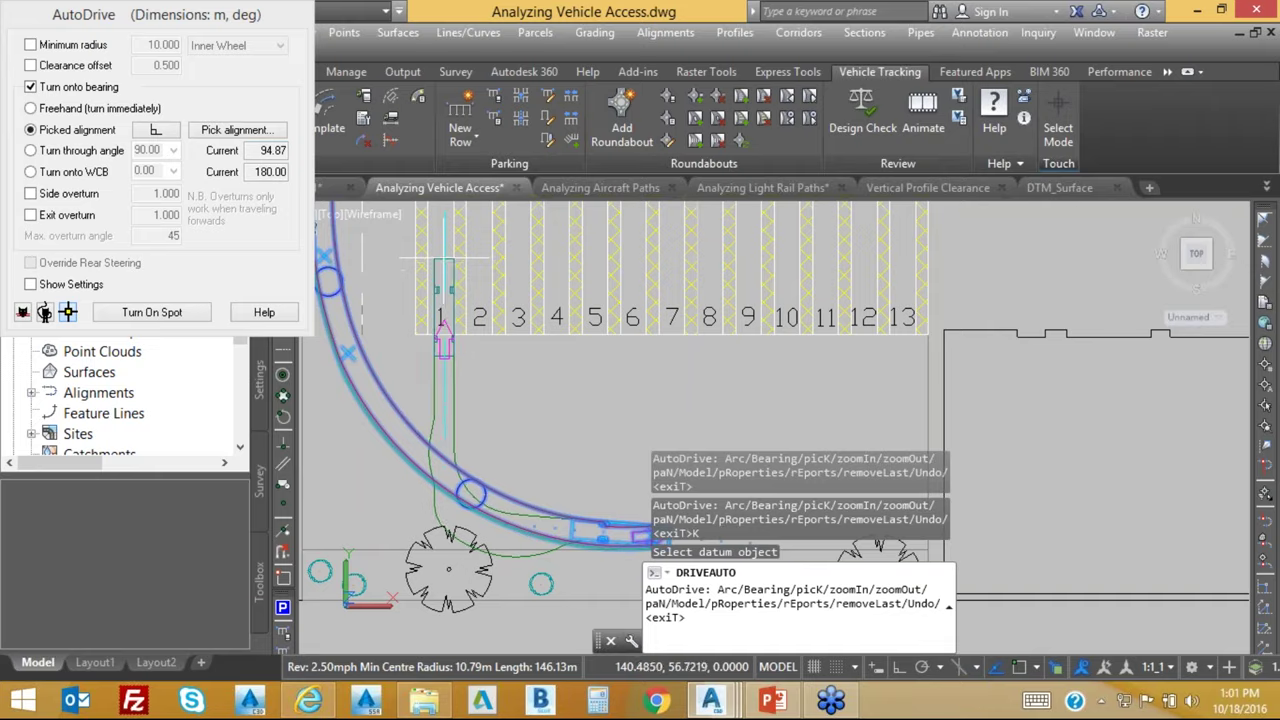
Reverse the bus all the way into bay 1 along the picked alignment and finish the path.
key("n")
left_click_drag(442, 247, 438, 400)
key("Escape")
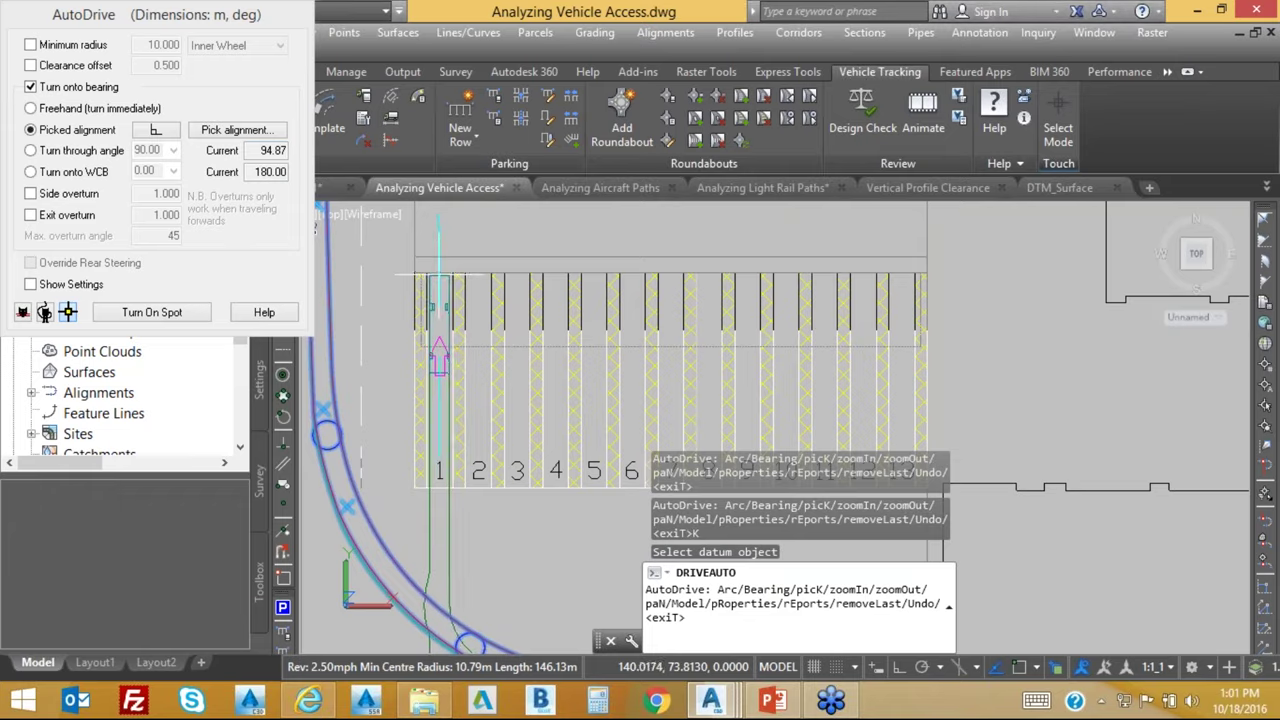
left_click(439, 286)
key("Return")
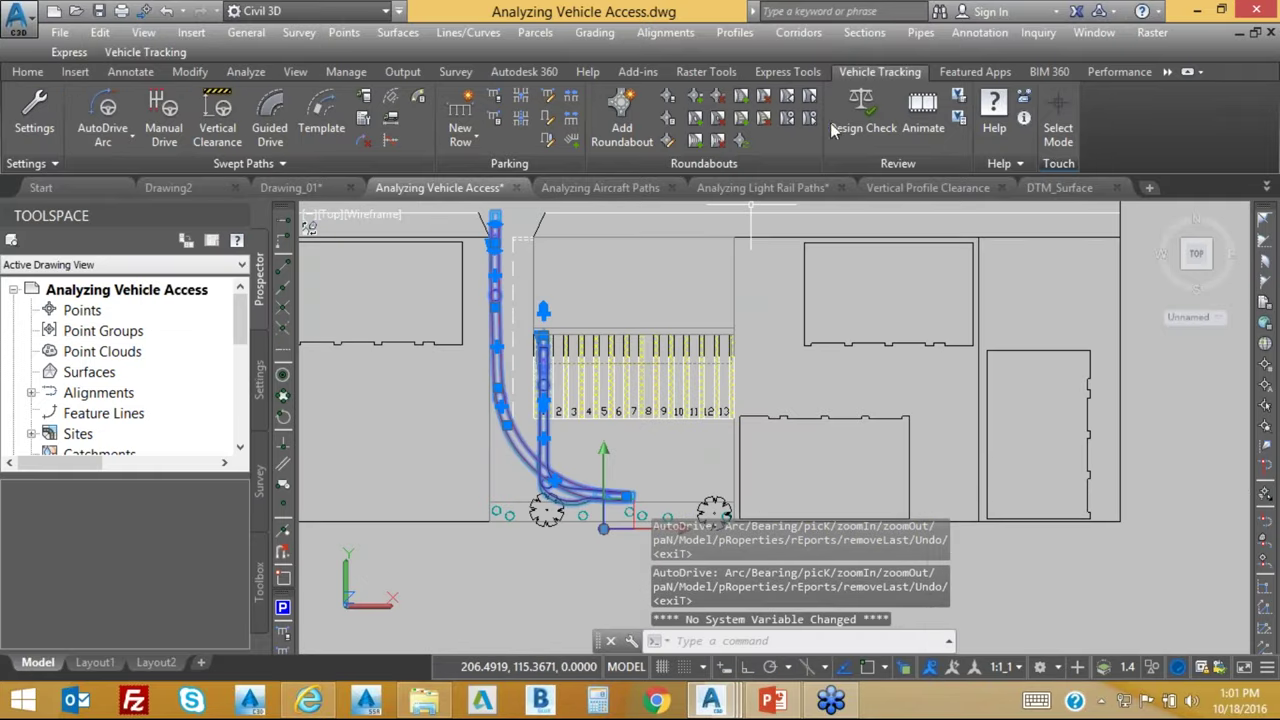
Animate the bus path in a realistic 3D view with the camera controls open.
left_click(930, 118)
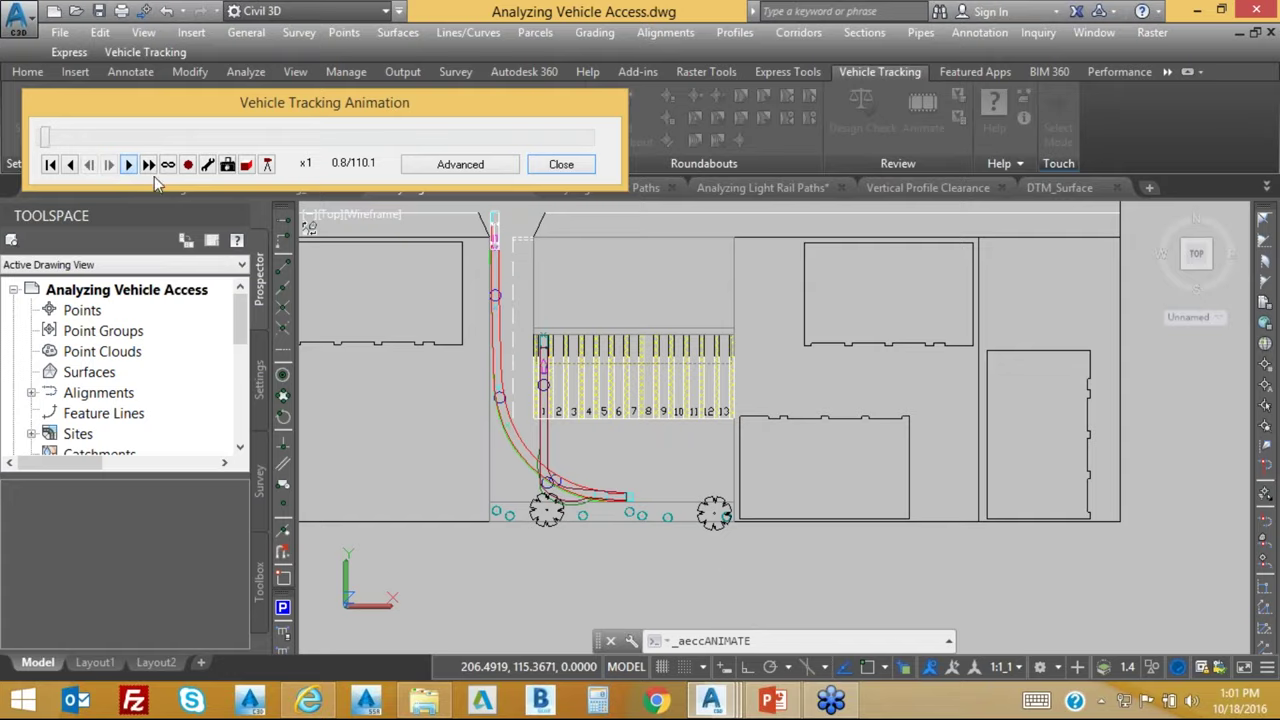
left_click(247, 165)
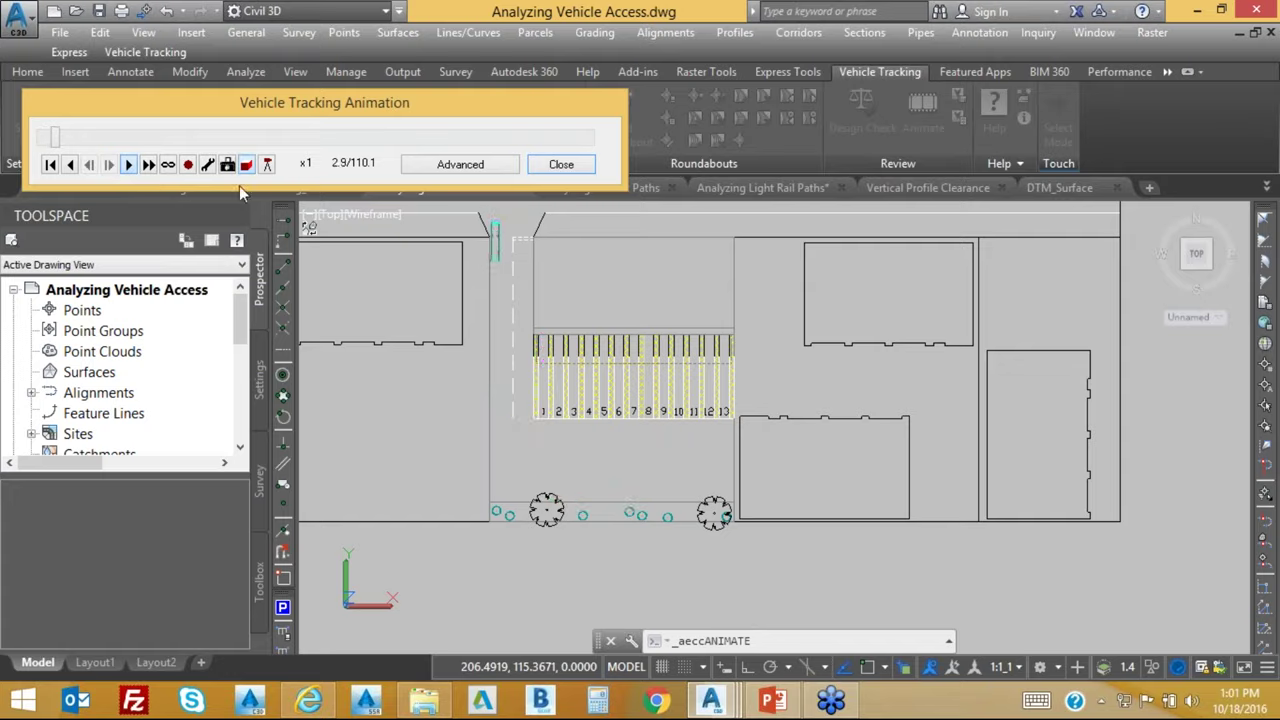
left_click(267, 165)
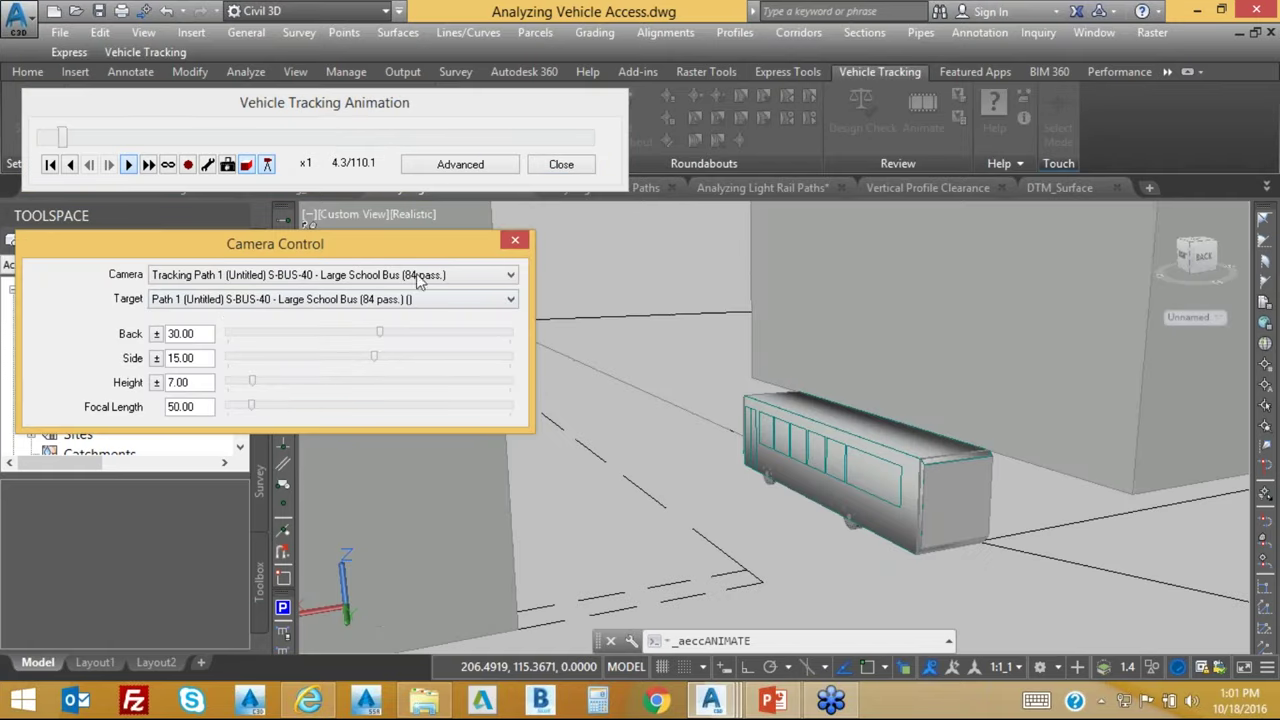
Set the tracking camera to side 52, height 169 and focal length 102, and play the animation at double speed.
left_click_drag(252, 405, 390, 357)
left_click_drag(420, 247, 173, 298)
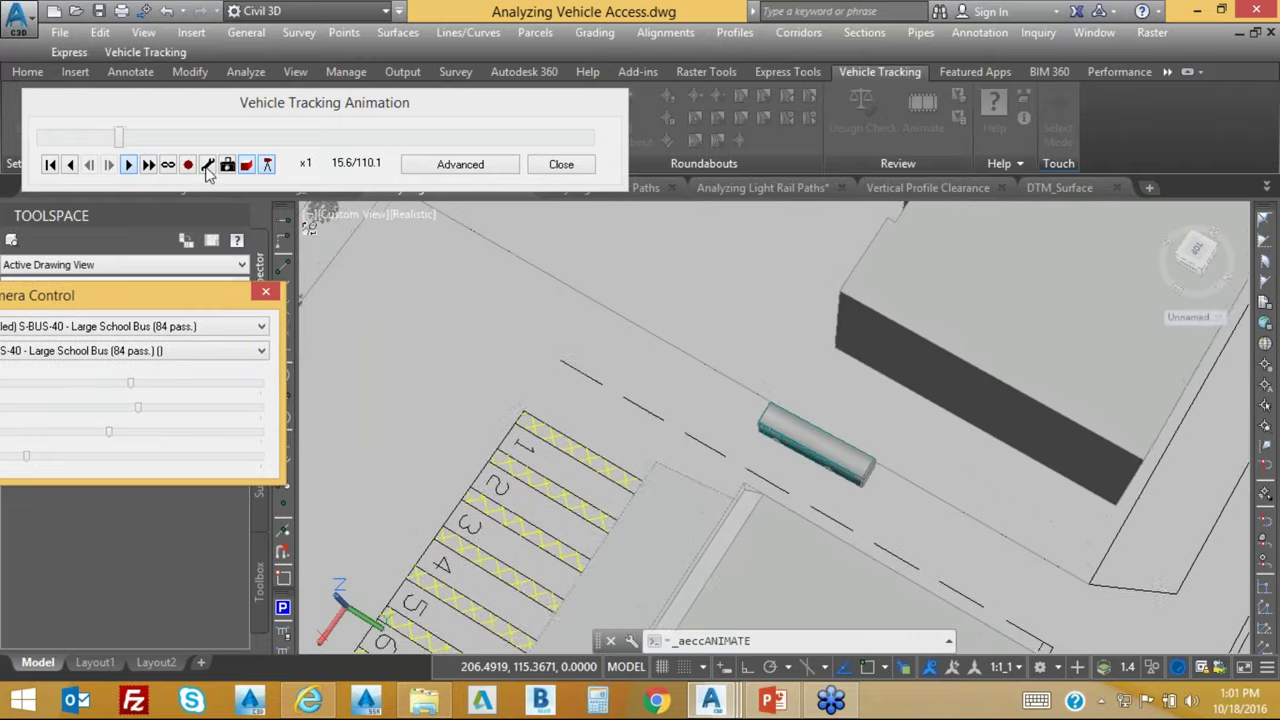
left_click(149, 166)
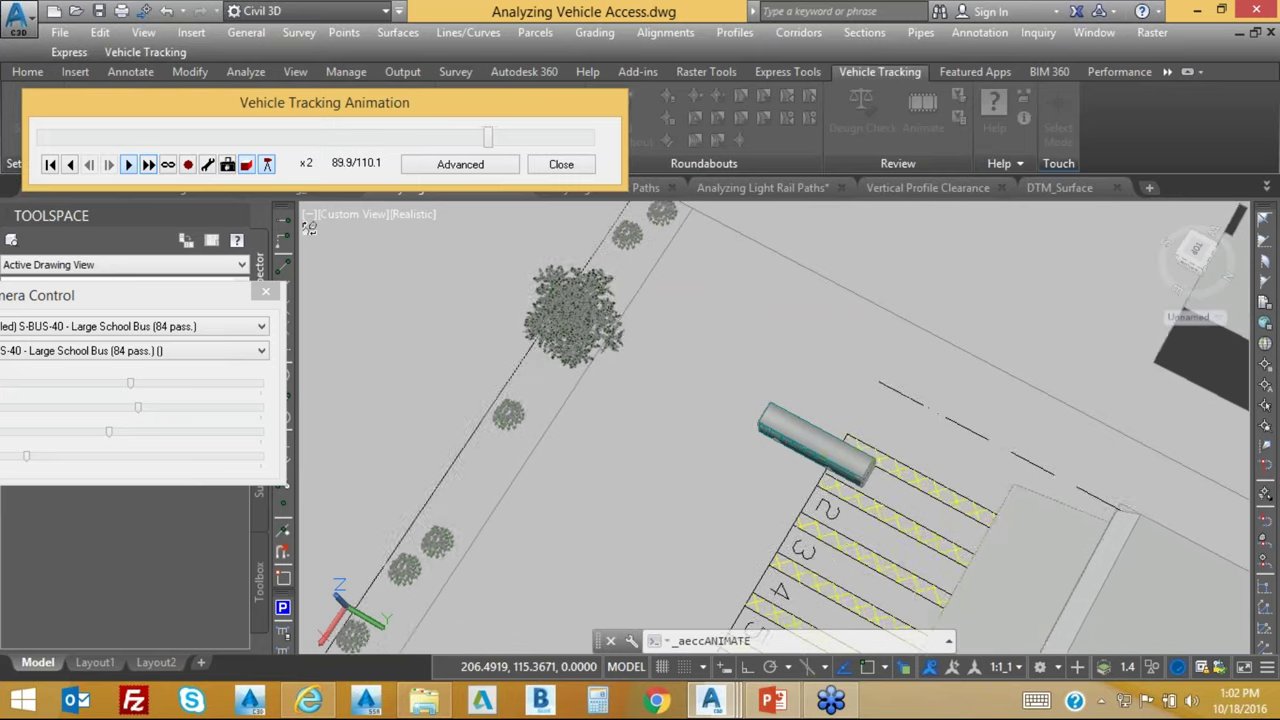
Switch the camera to the driver's eye of the bus with mirror view when reversing, and replay the animation.
left_click_drag(192, 290, 470, 268)
left_click(414, 306)
left_click(414, 323)
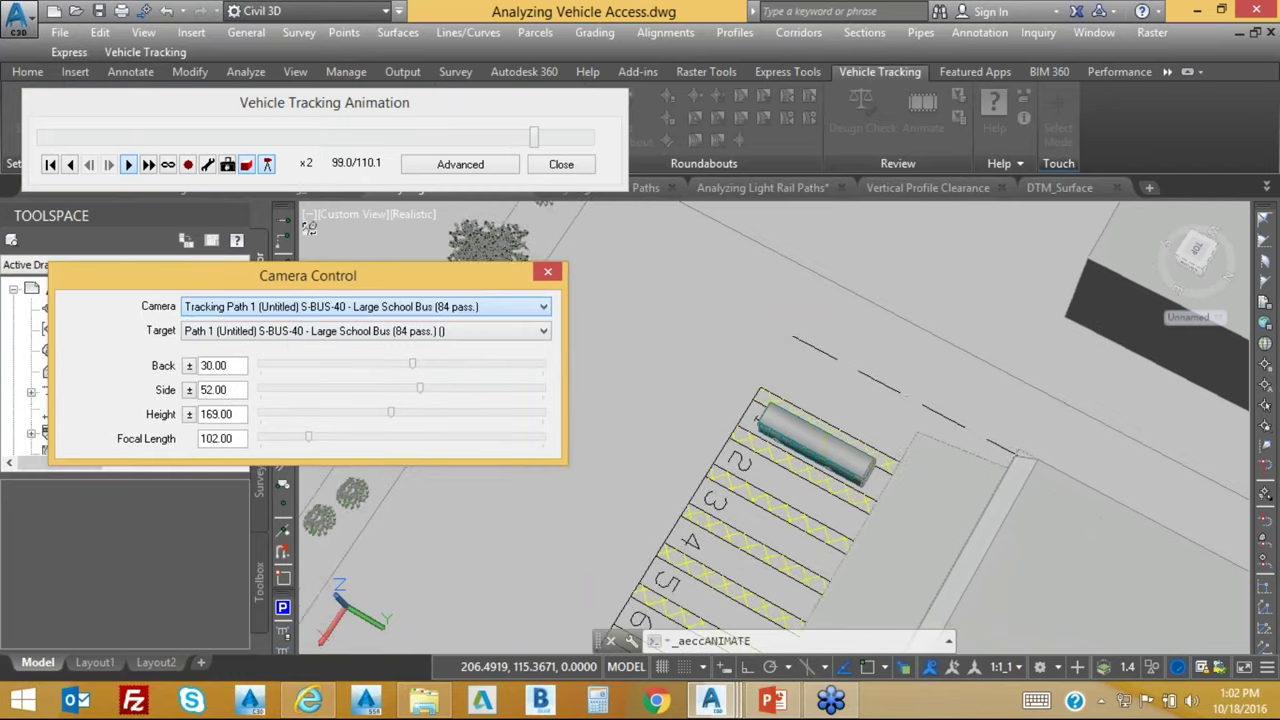
left_click(300, 307)
left_click(300, 336)
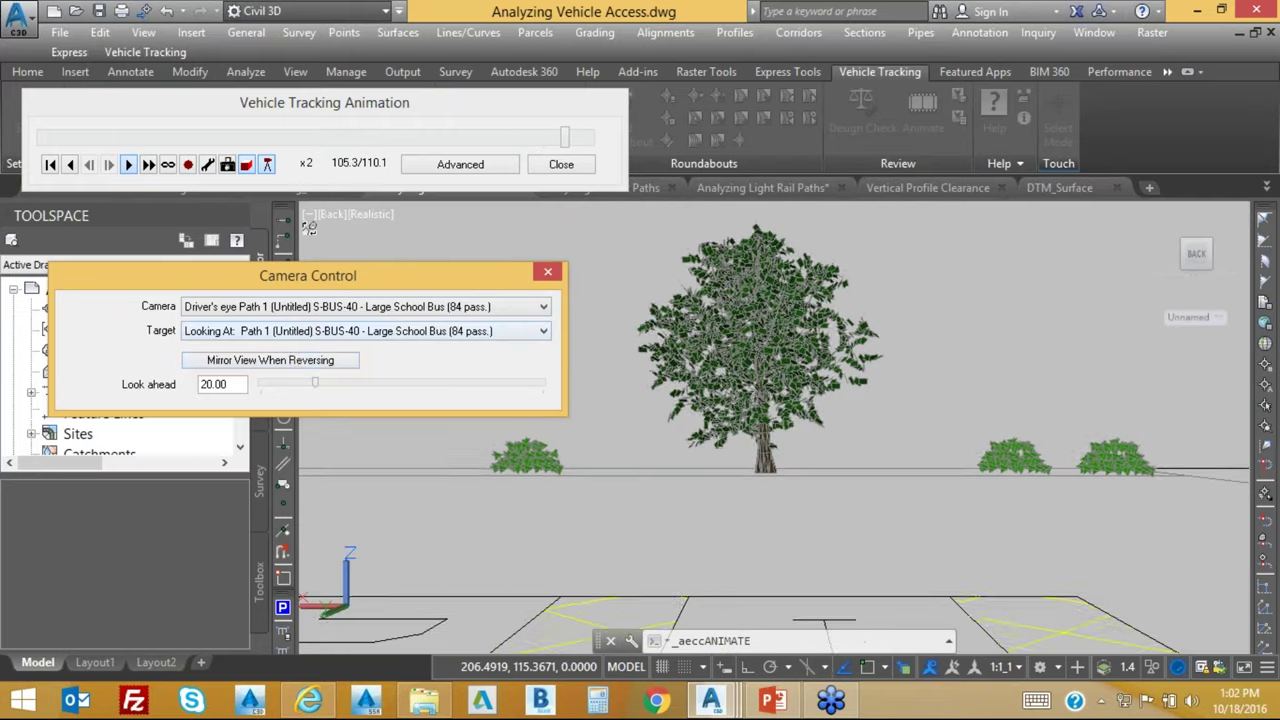
left_click(296, 361)
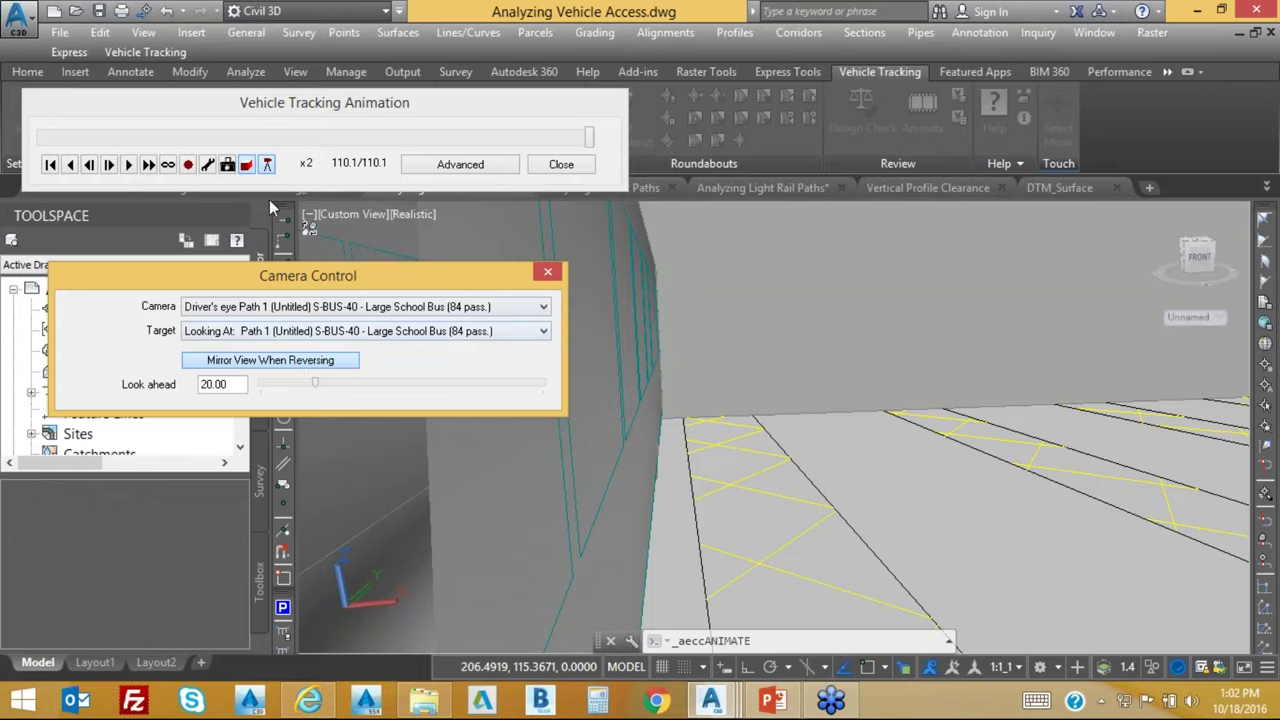
left_click(129, 166)
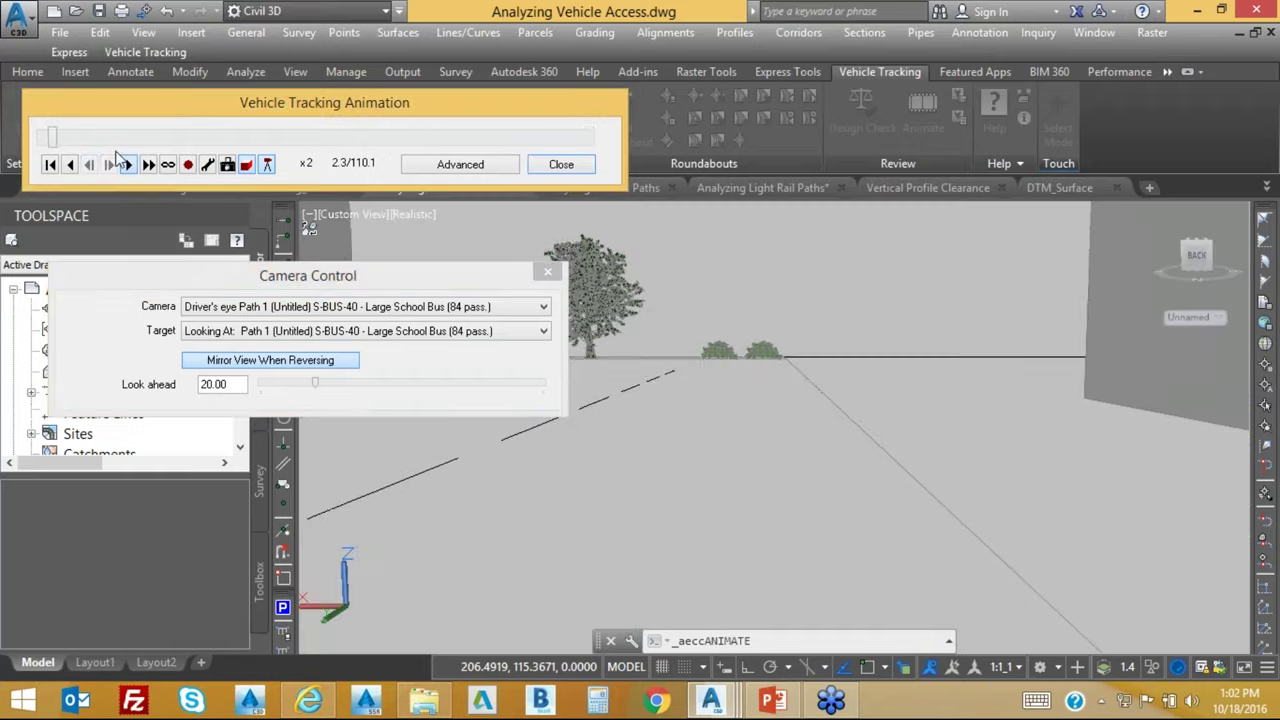
Compare the camera choices during playback and keep the driver's eye of the school bus, with mirror view when reversing.
left_click(544, 307)
left_click(376, 322)
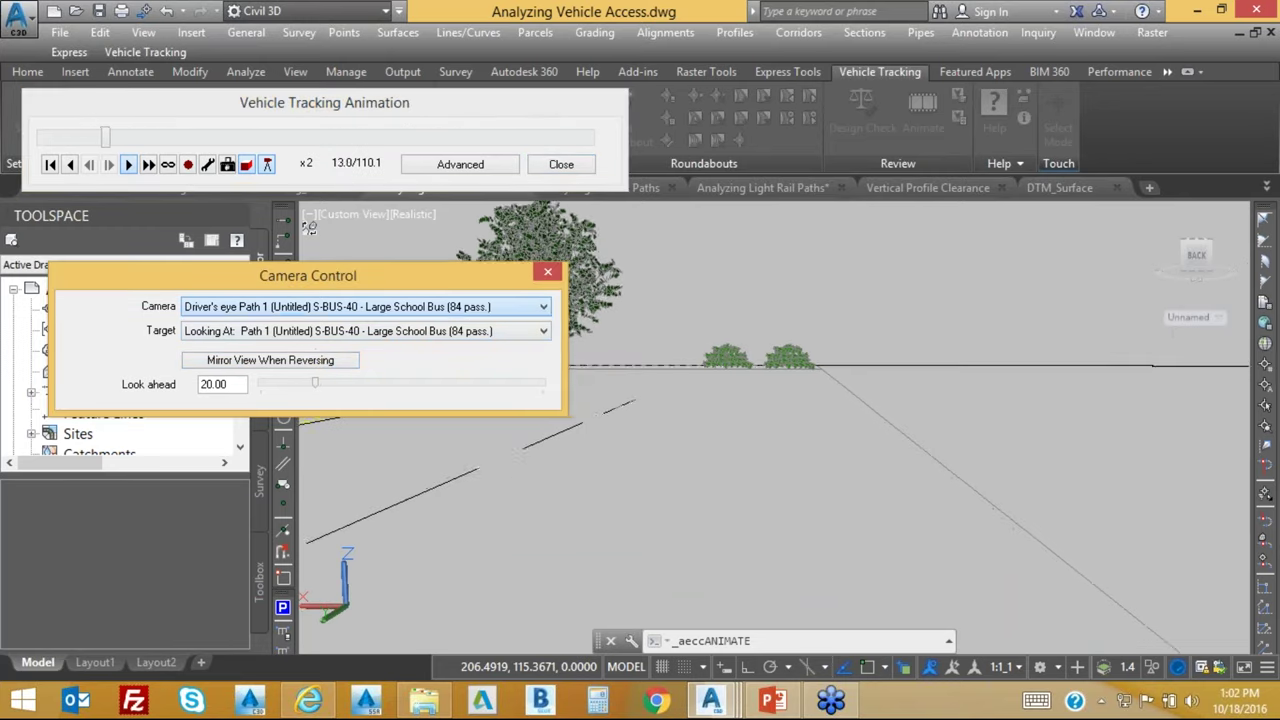
left_click(330, 307)
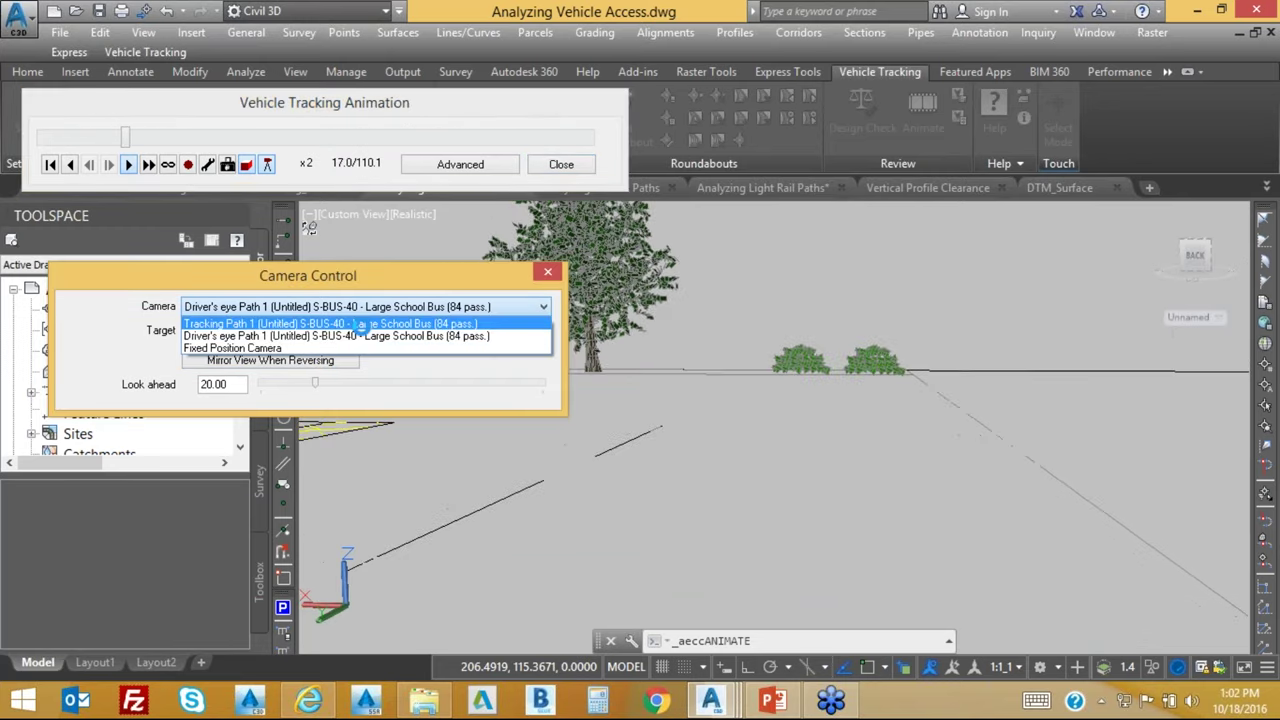
left_click(272, 348)
left_click(330, 307)
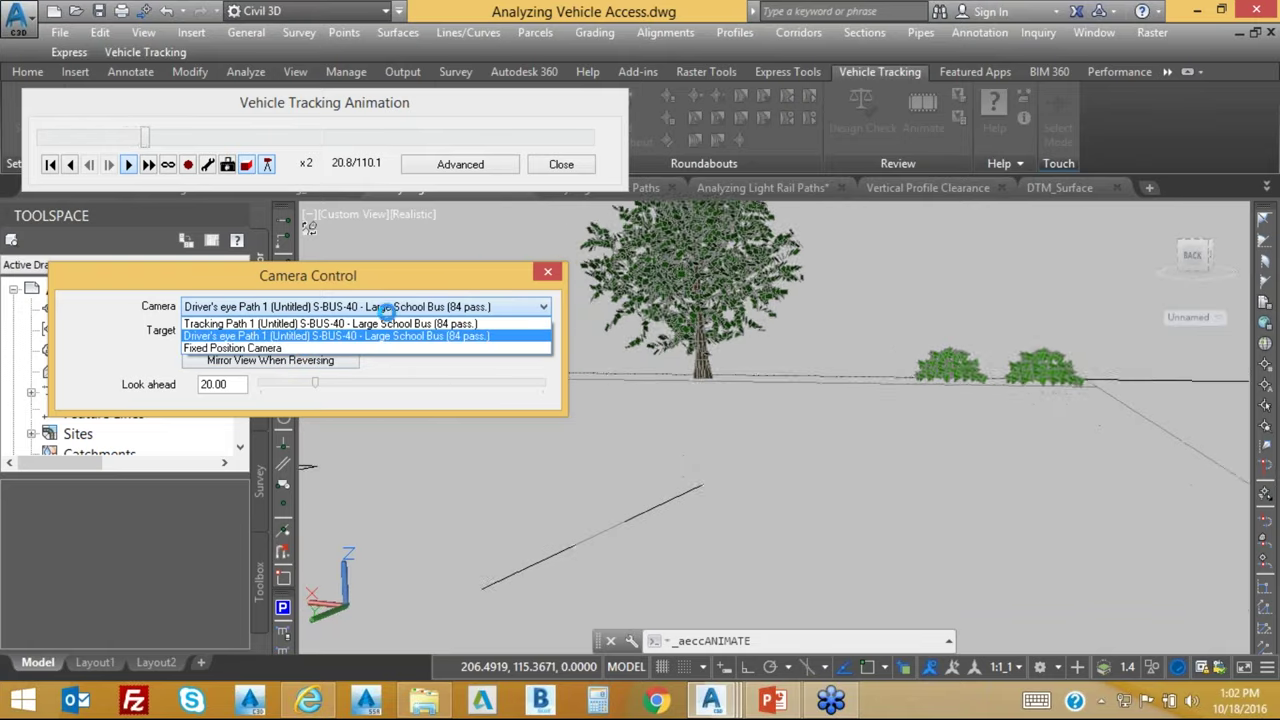
left_click(250, 336)
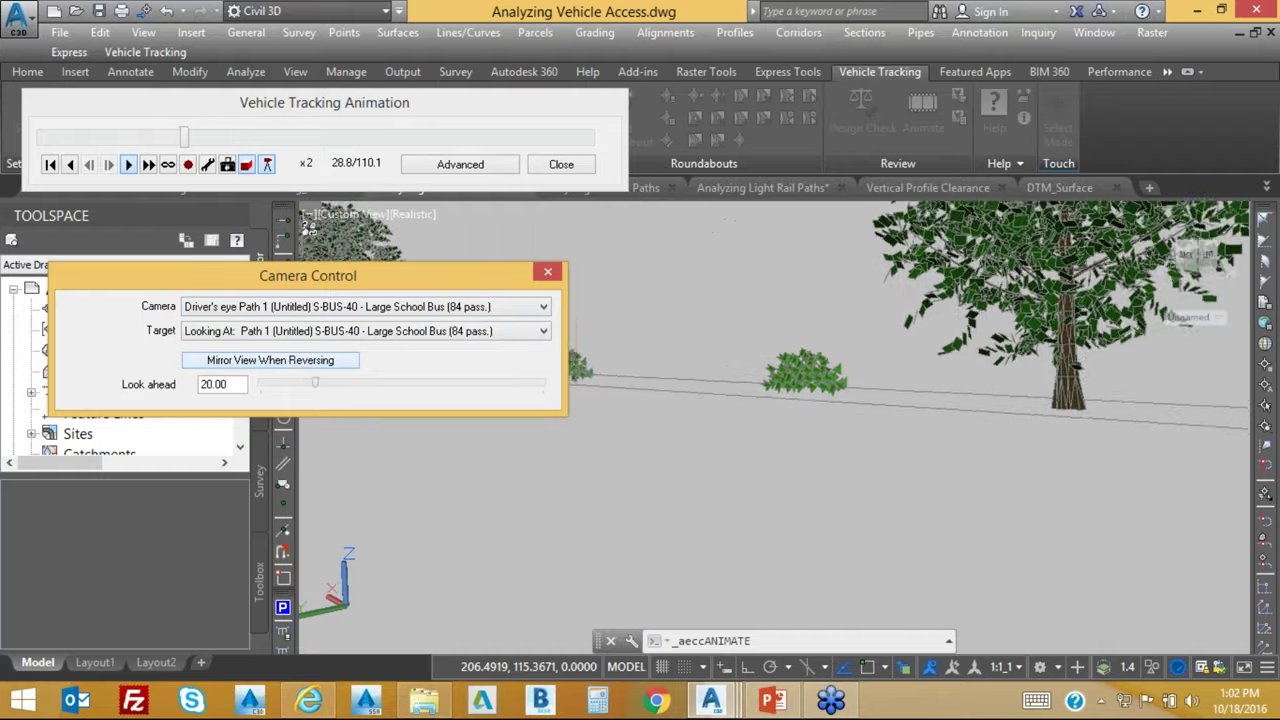
left_click(300, 362)
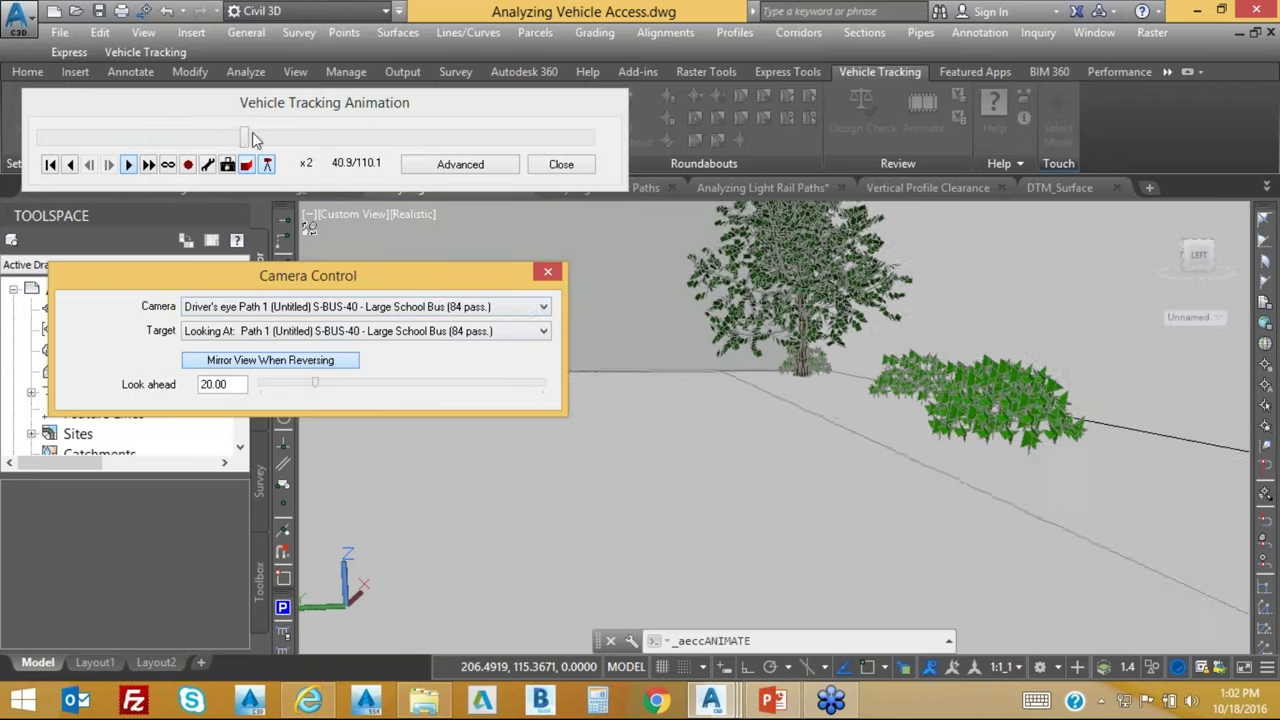
Watch the bus reverse into the bay from the driver's eye, and close the animation without saving the viewpoint.
left_click_drag(250, 138, 310, 167)
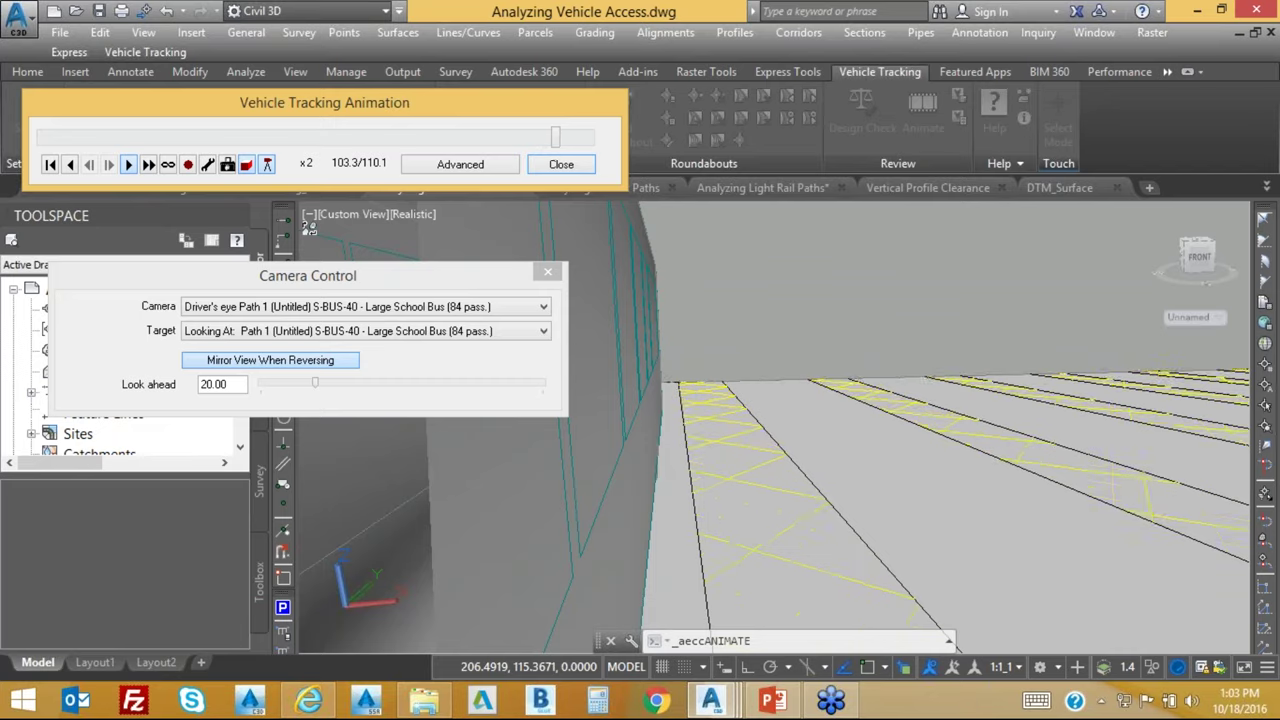
left_click(562, 165)
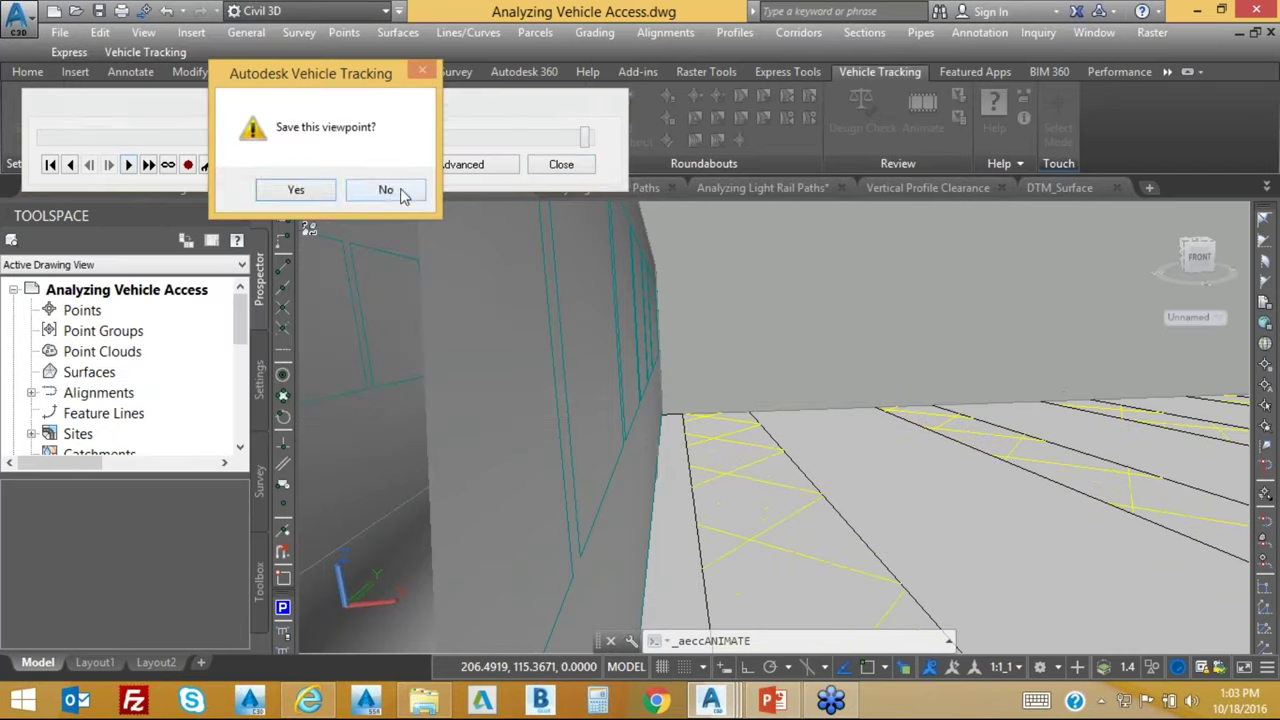
left_click(386, 190)
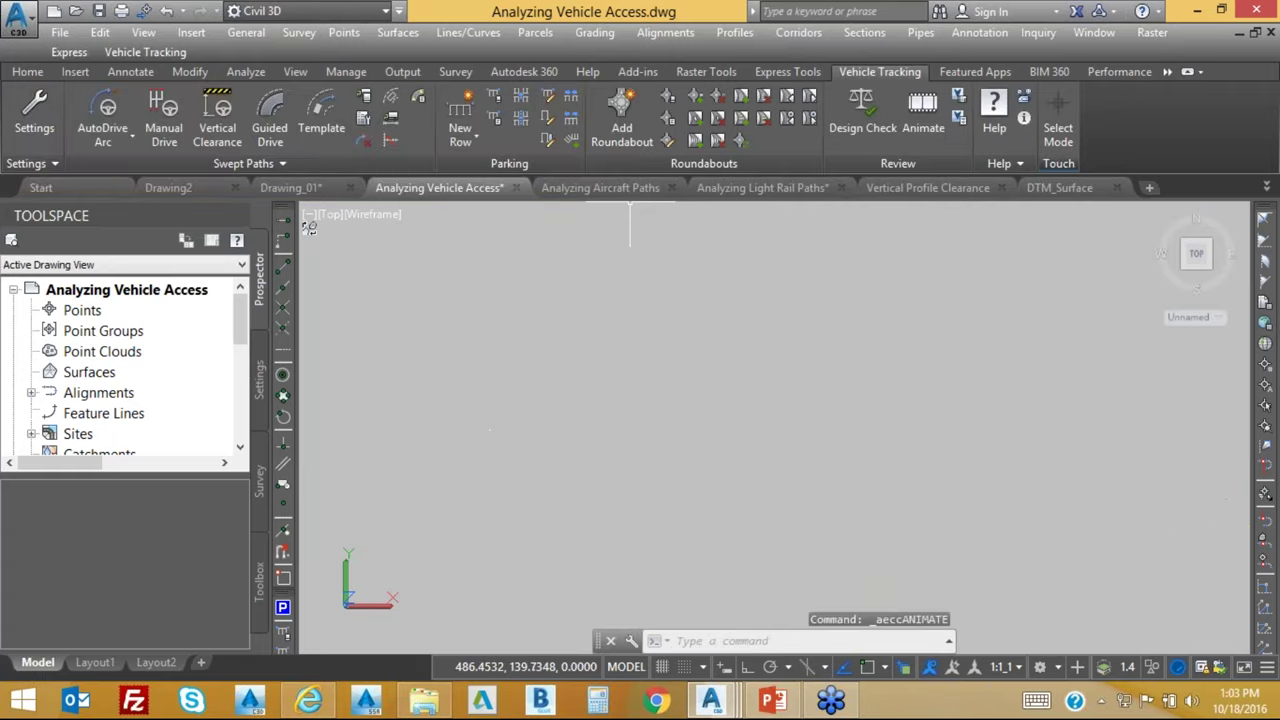
Switch to the Analyzing Aircraft Paths drawing and open the vehicle library at the start of its vehicle groups.
left_click(635, 187)
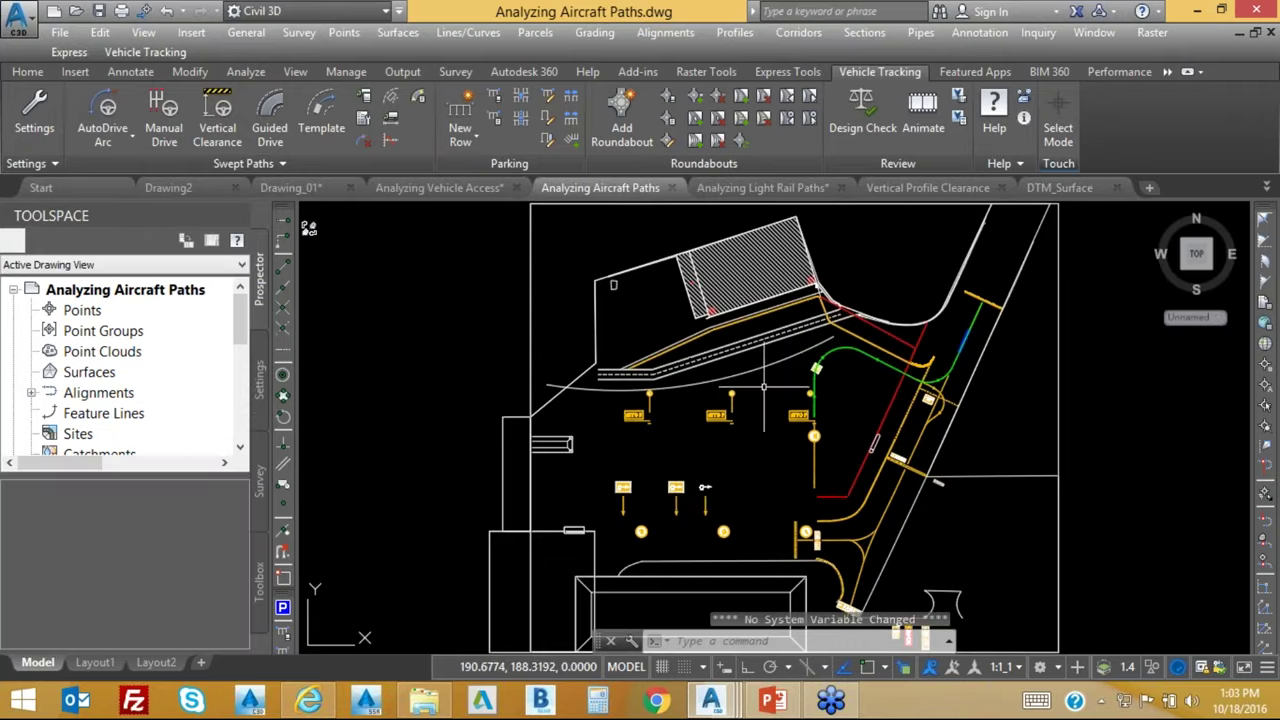
scroll(747, 391, "up", 2)
mouse_move(780, 442)
middle_mouse_down()
mouse_move(714, 384)
mouse_move(695, 466)
middle_mouse_up()
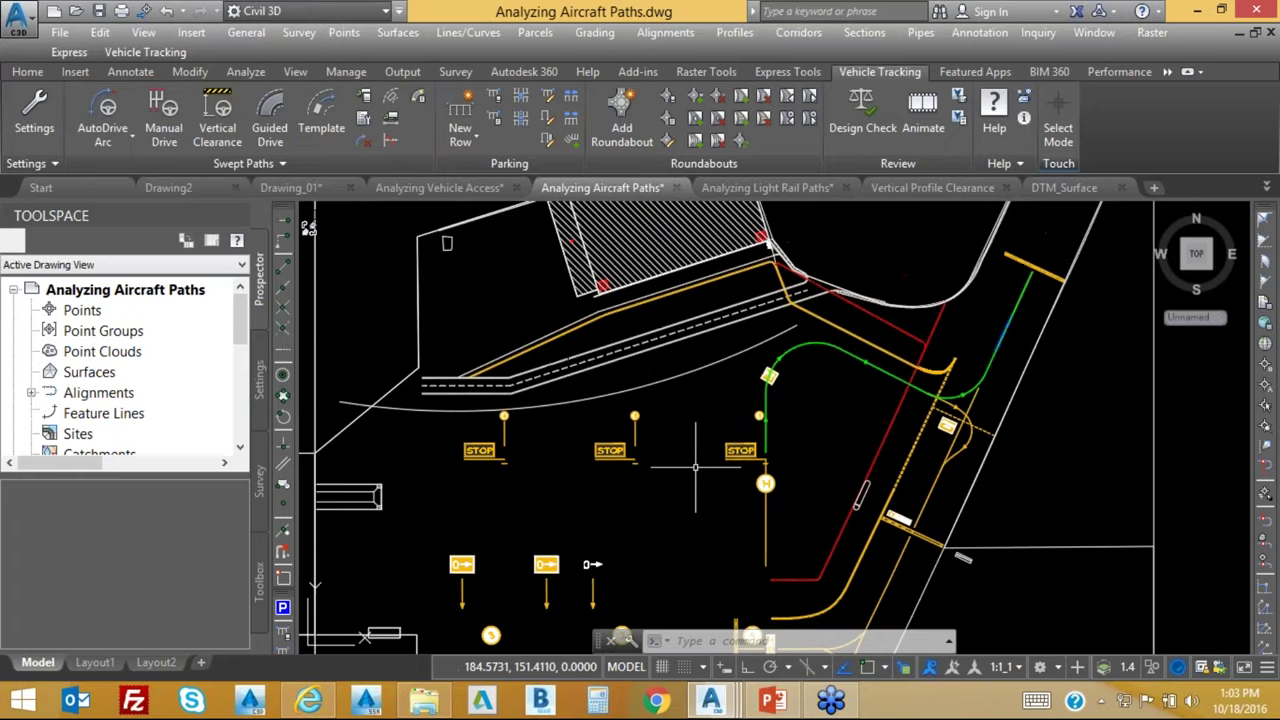
left_click(366, 96)
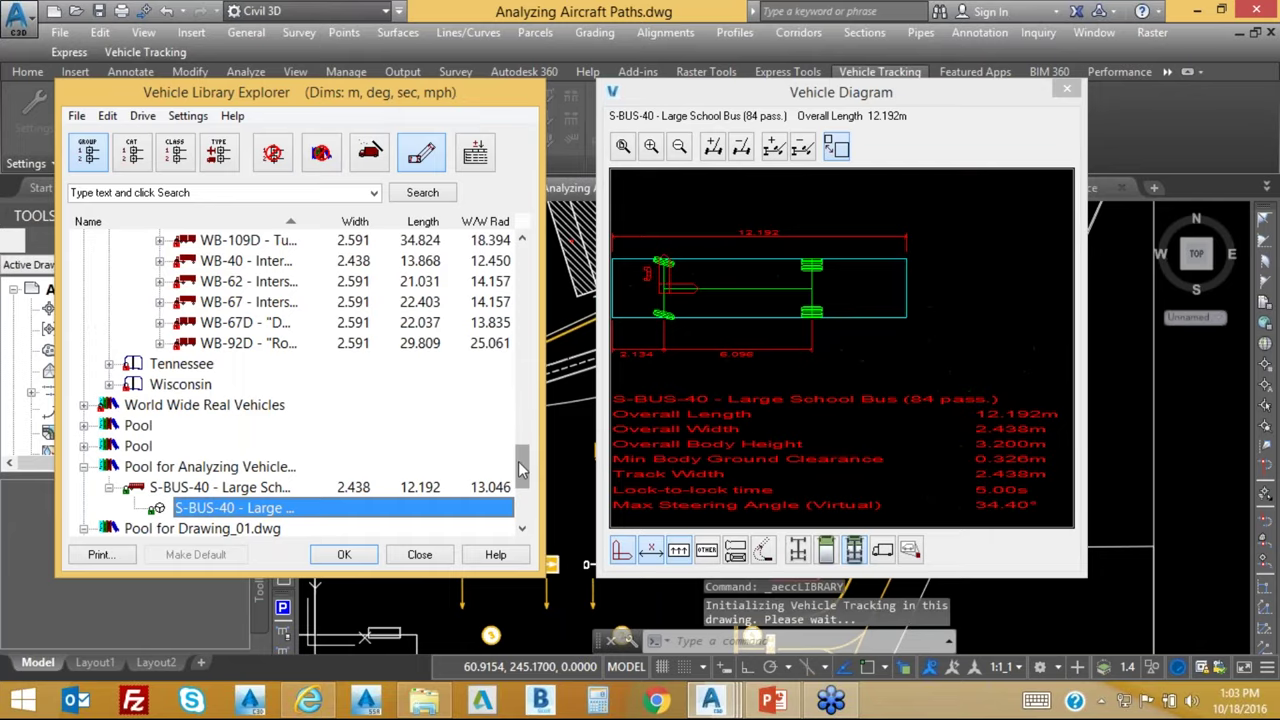
left_click_drag(524, 466, 320, 313)
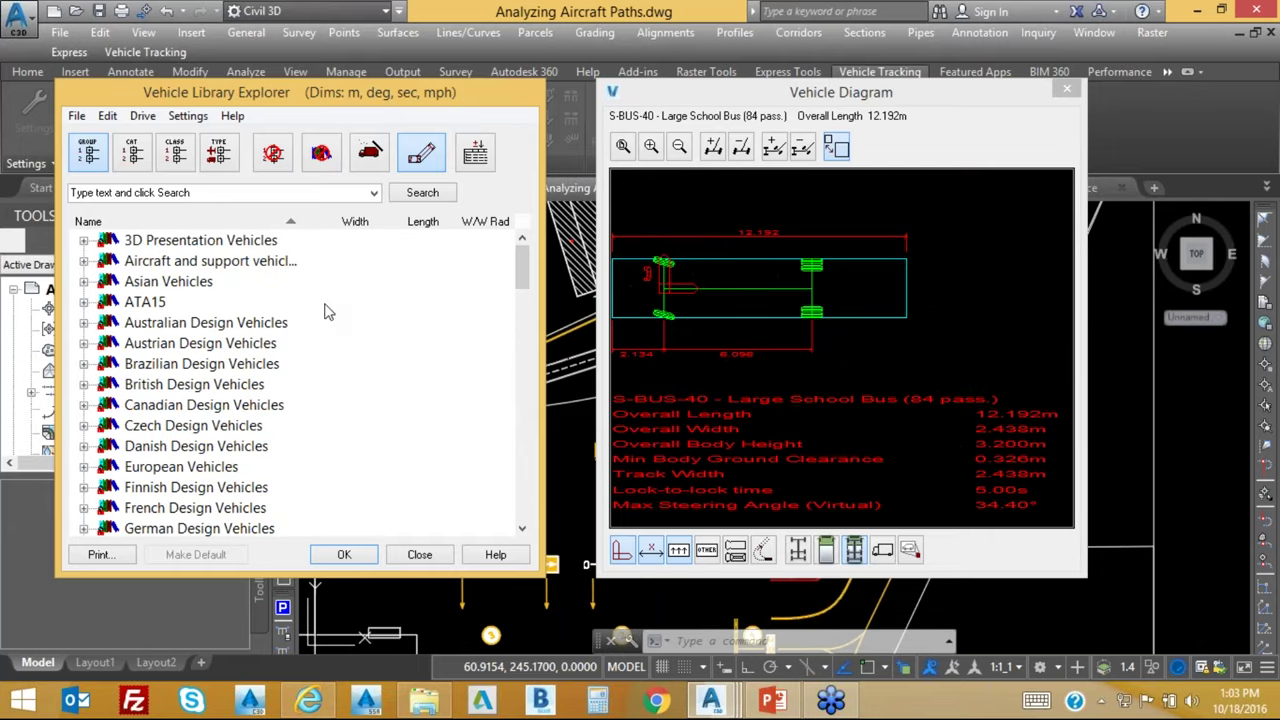
Preview the Bell 407 among the Bell commercial helicopters in the aircraft and support vehicles group.
left_click(84, 261)
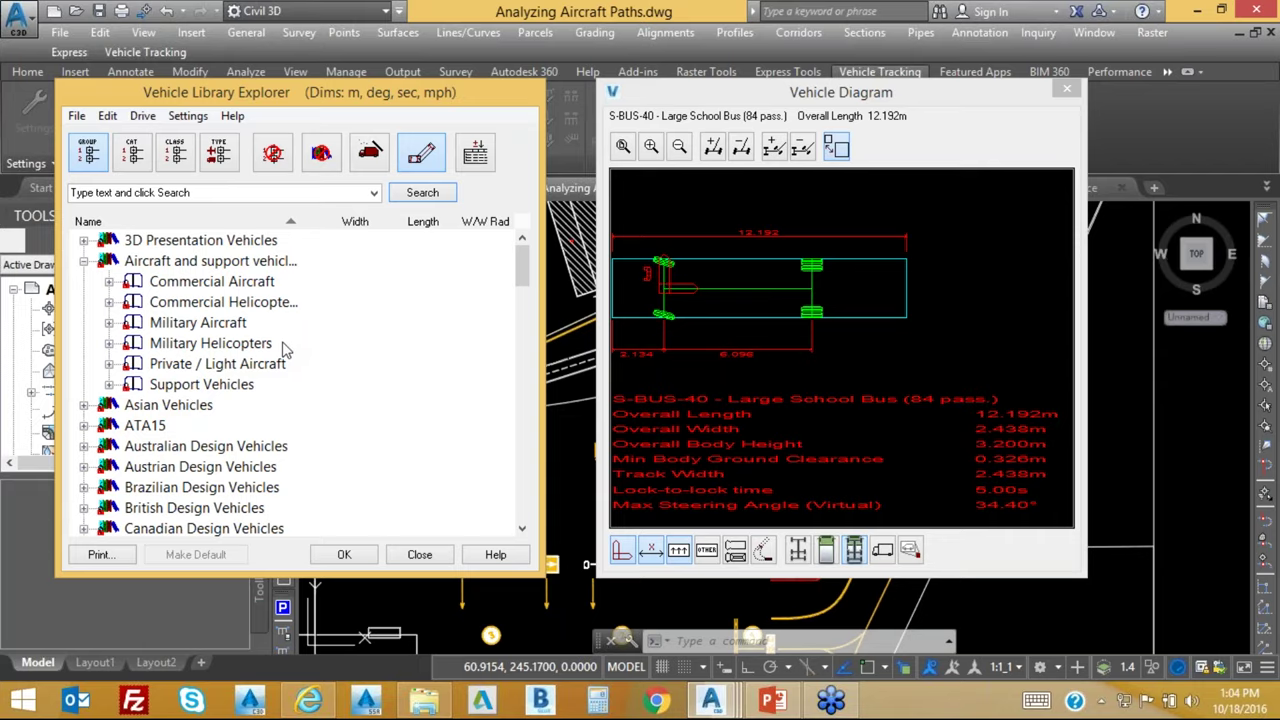
left_click(109, 302)
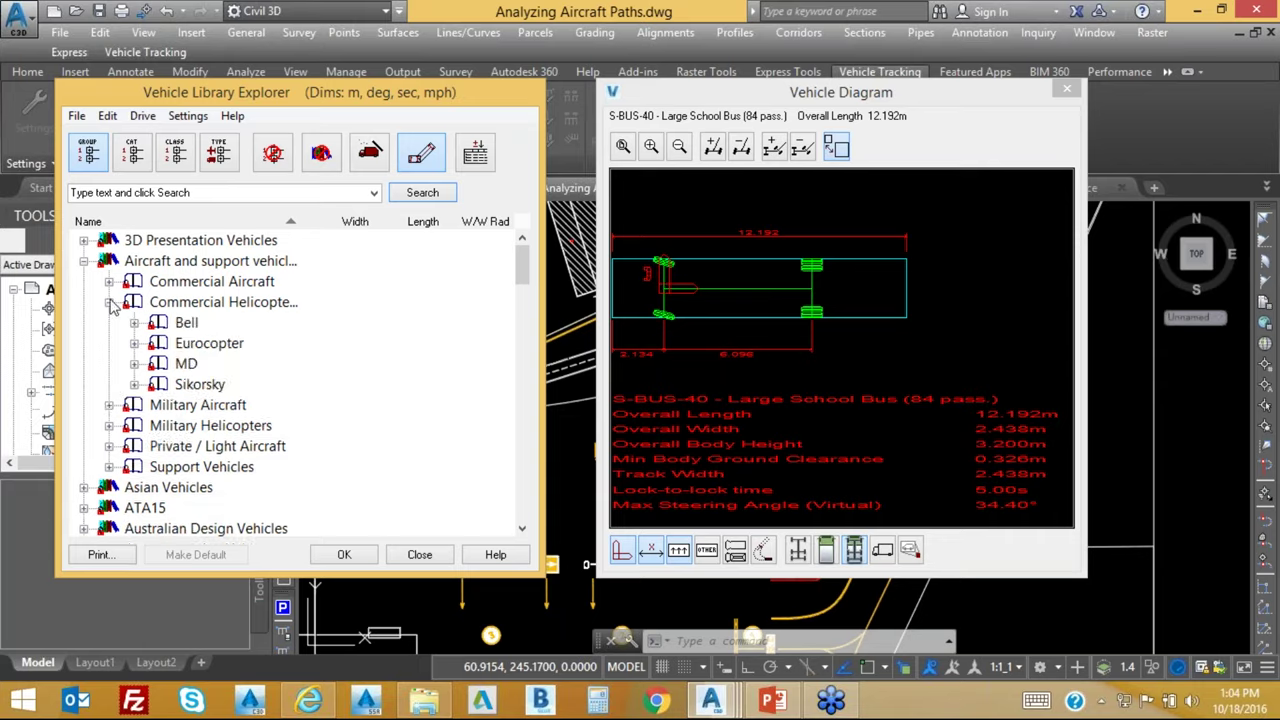
left_click(134, 322)
left_click(199, 345)
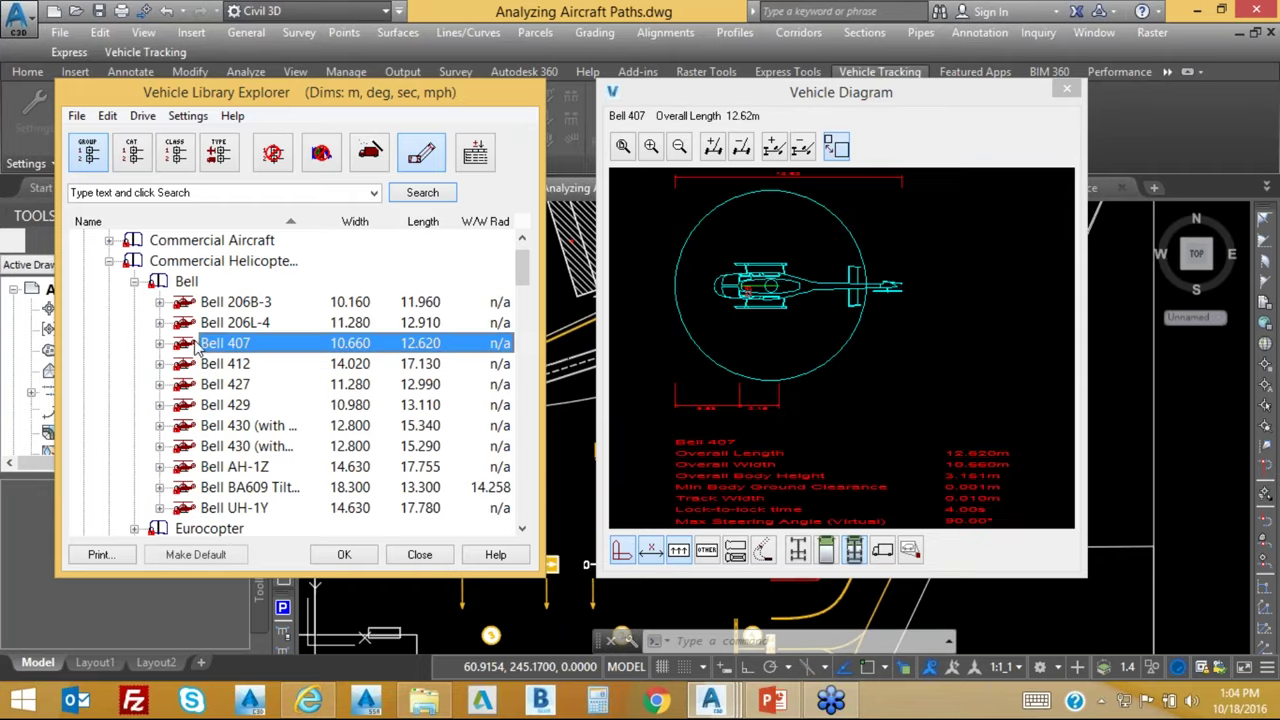
Choose the Boeing 737-300 from the Boeing commercial aircraft as the vehicle for the drawing.
left_click(110, 242)
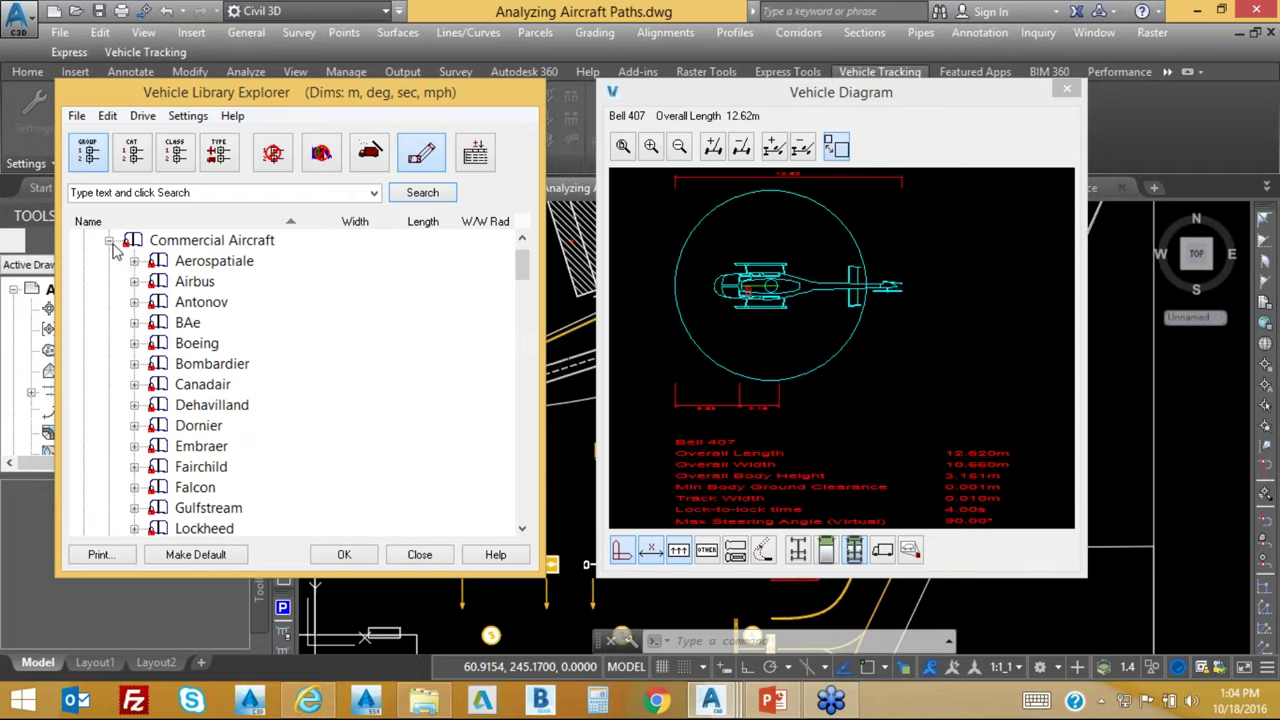
left_click(134, 343)
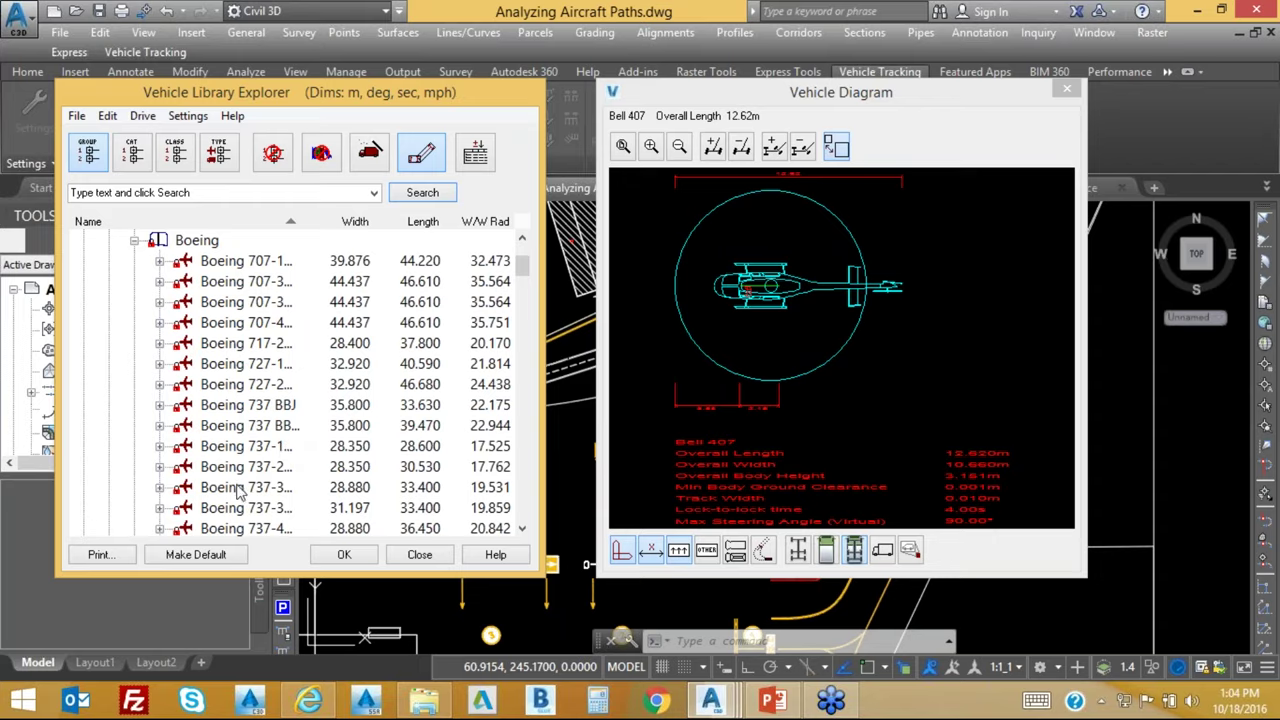
left_click(159, 488)
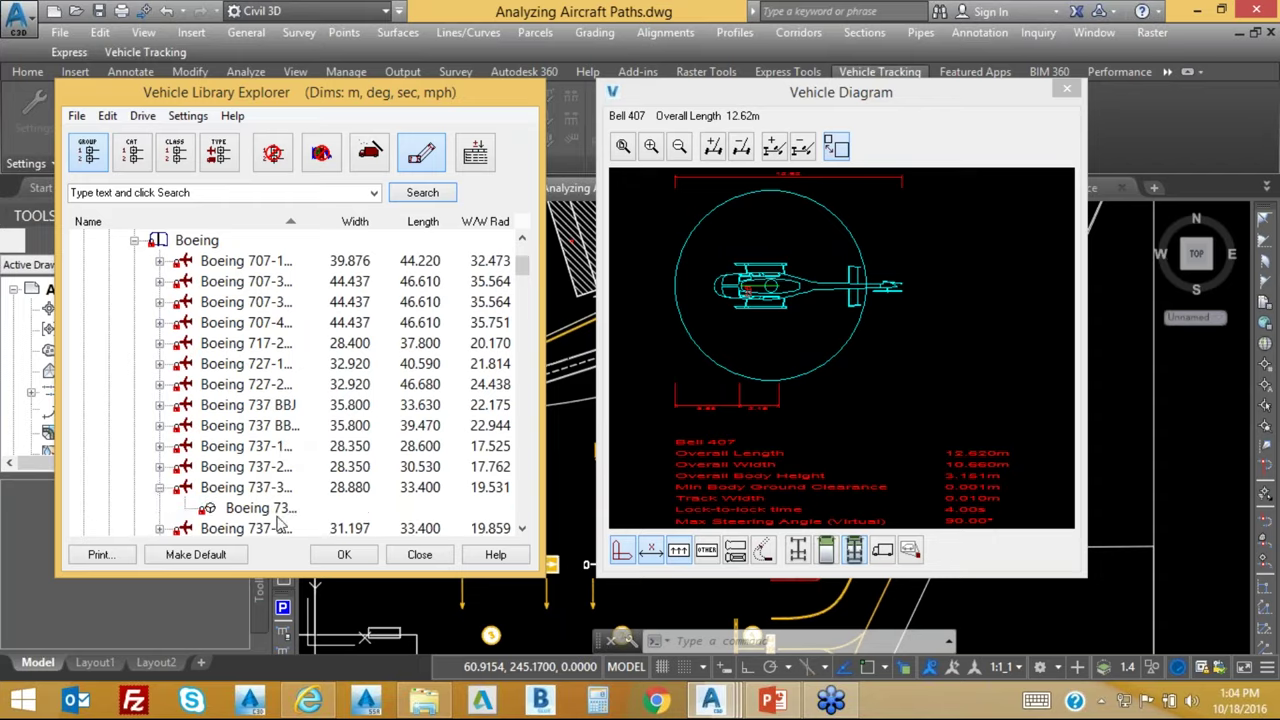
left_click(262, 508)
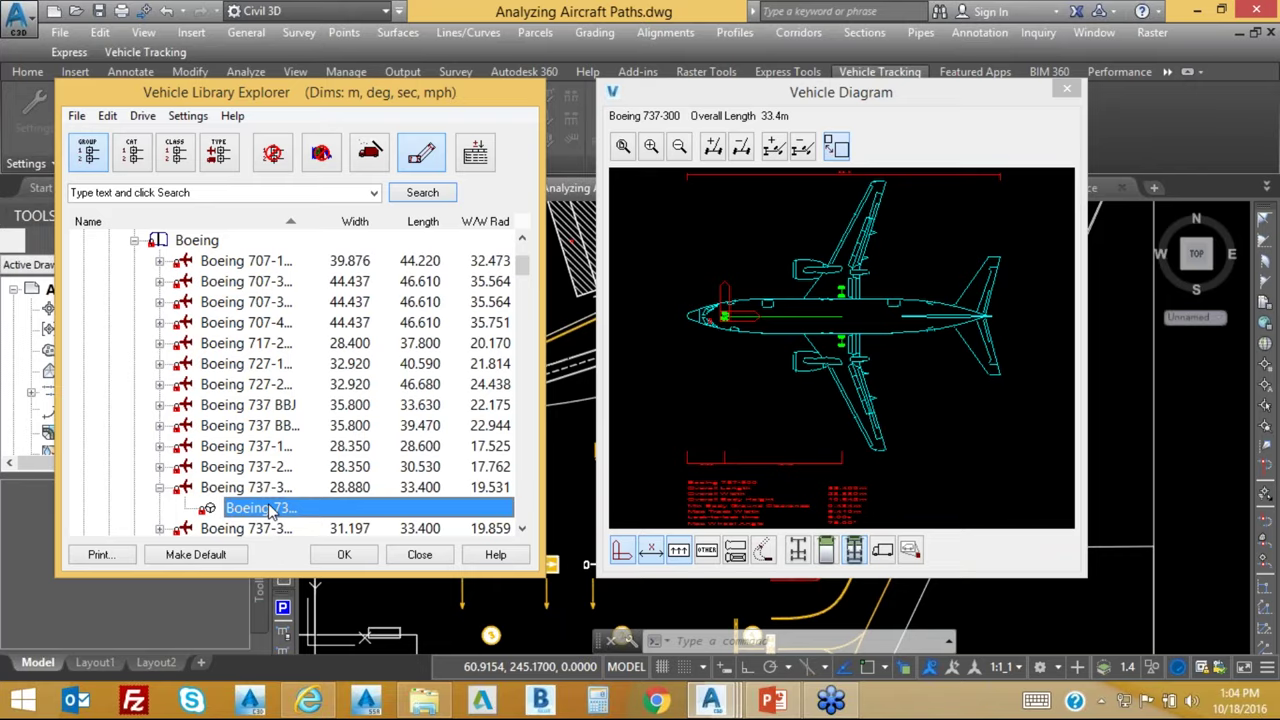
left_click(344, 555)
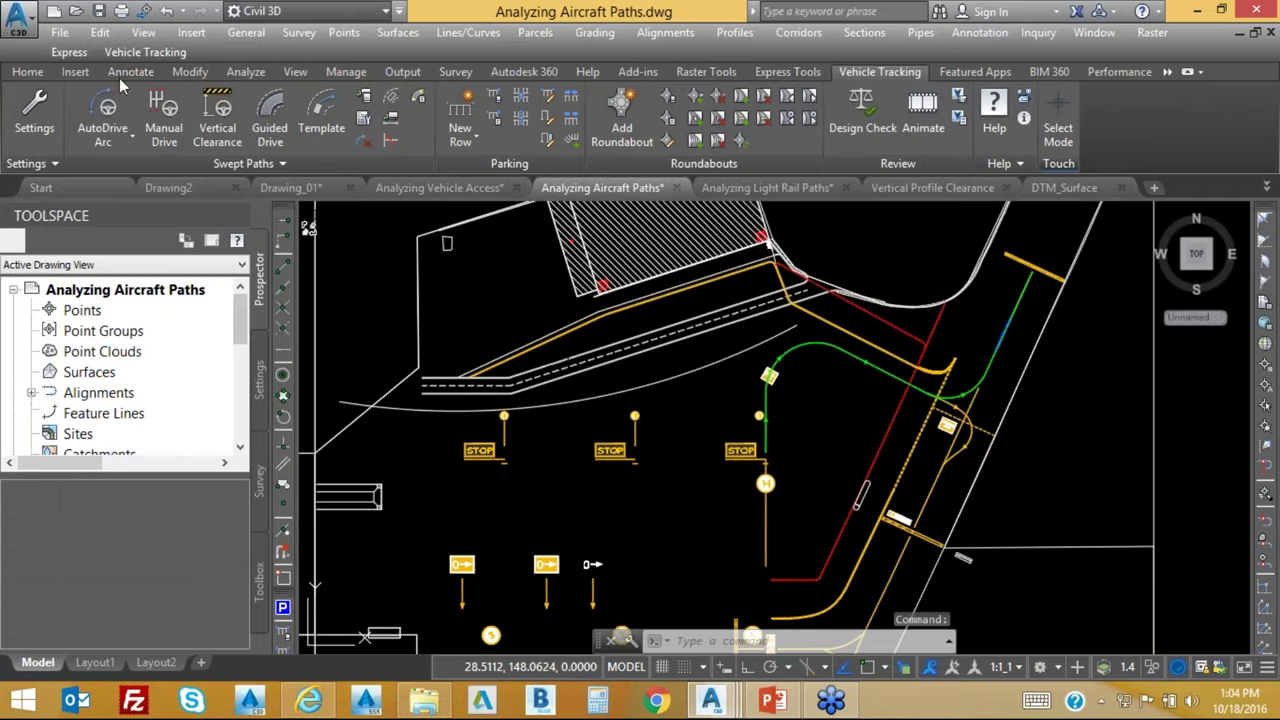
left_click(103, 112)
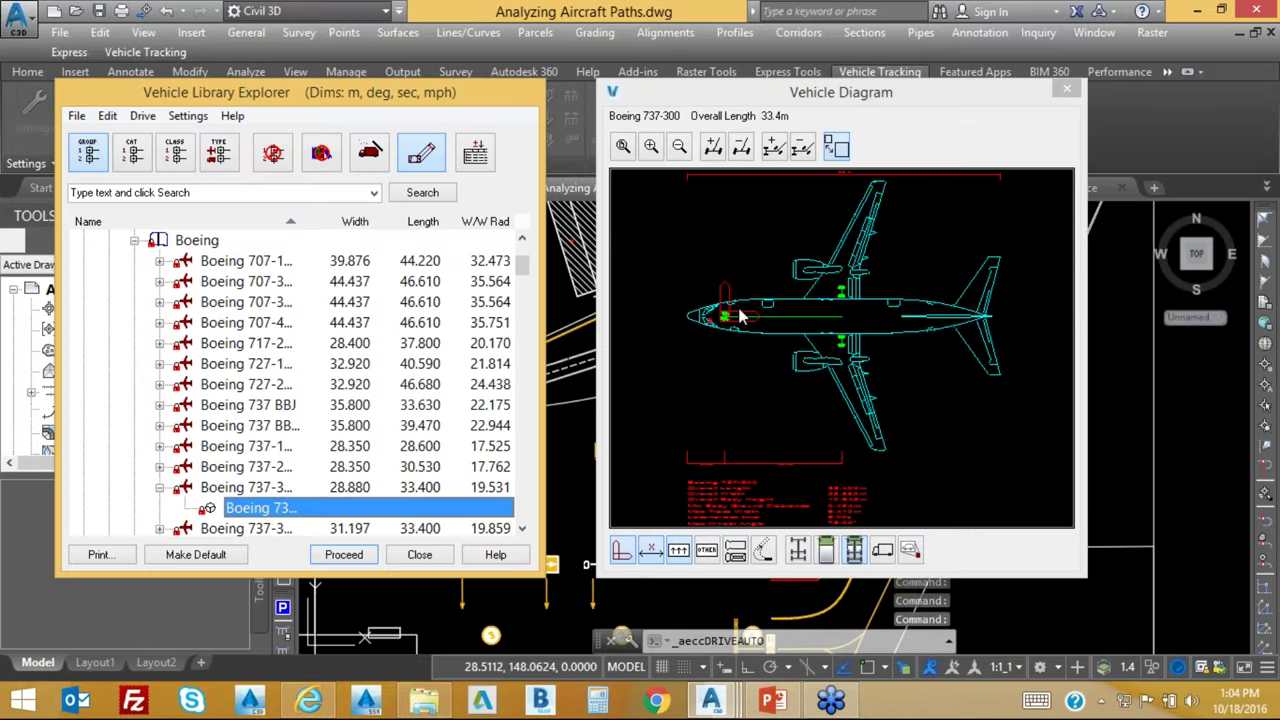
left_click(347, 563)
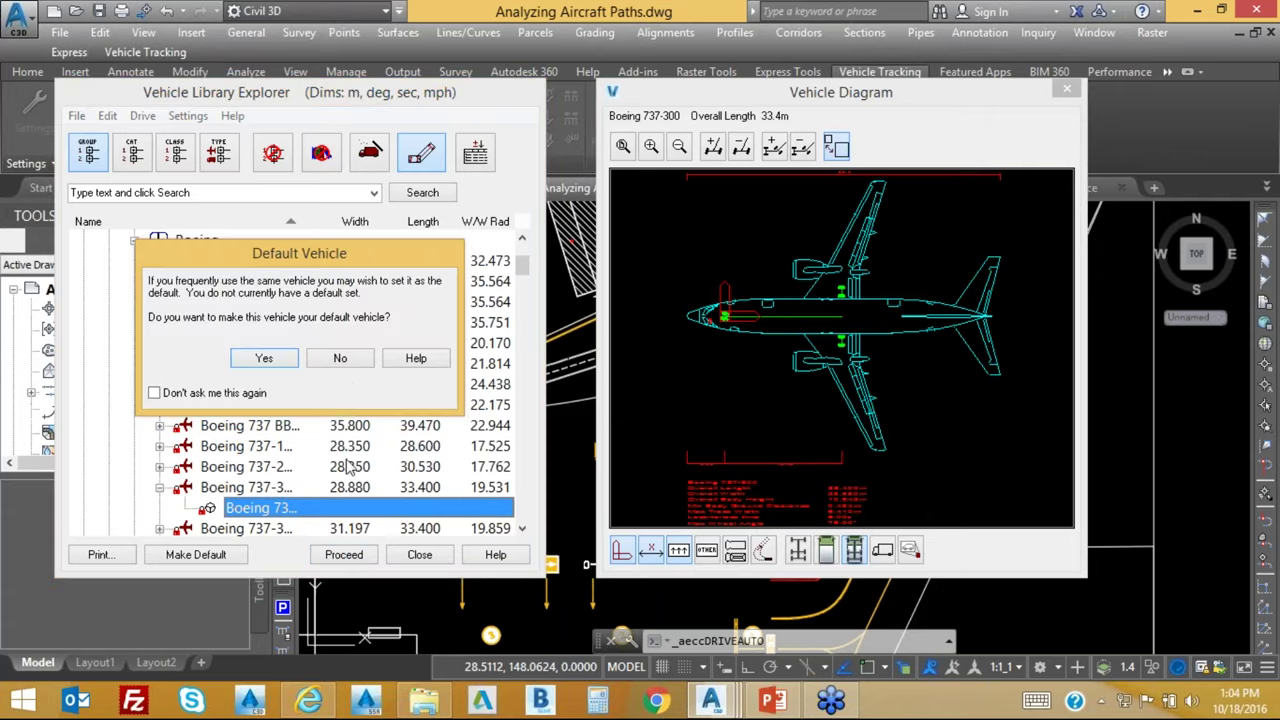
left_click(341, 360)
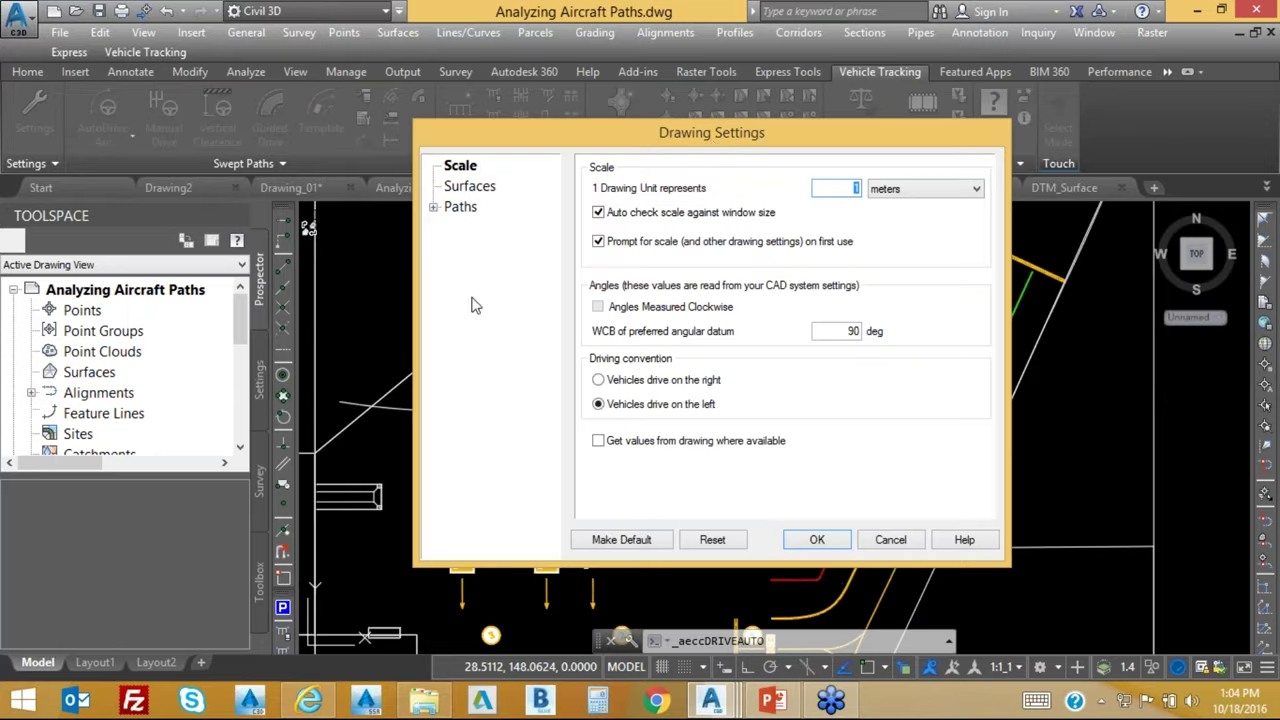
mouse_move(712, 145)
left_mouse_down()
mouse_move(624, 60)
mouse_move(381, 60)
left_mouse_up()
left_click(487, 455)
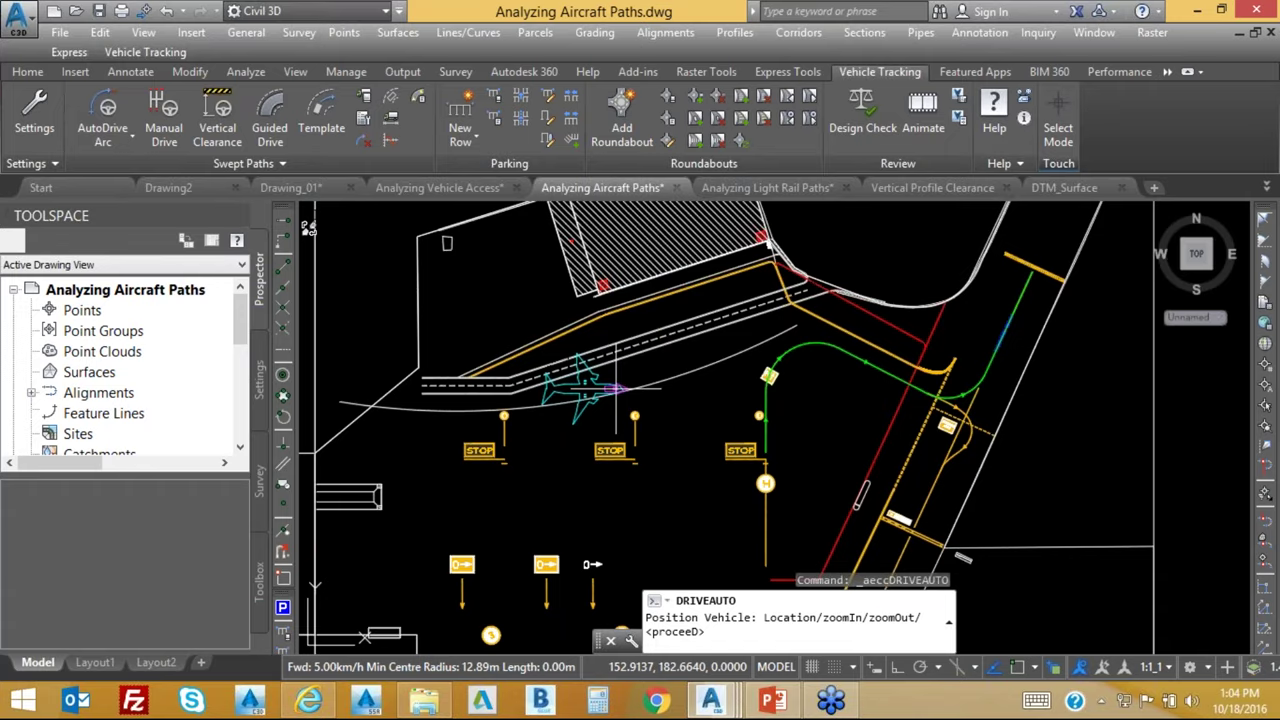
Drive the Boeing 737-300 along the green taxi line with Follow, accepting the drawing settings in meters, and try repositioning the aircraft by the stop sign.
left_click(273, 161)
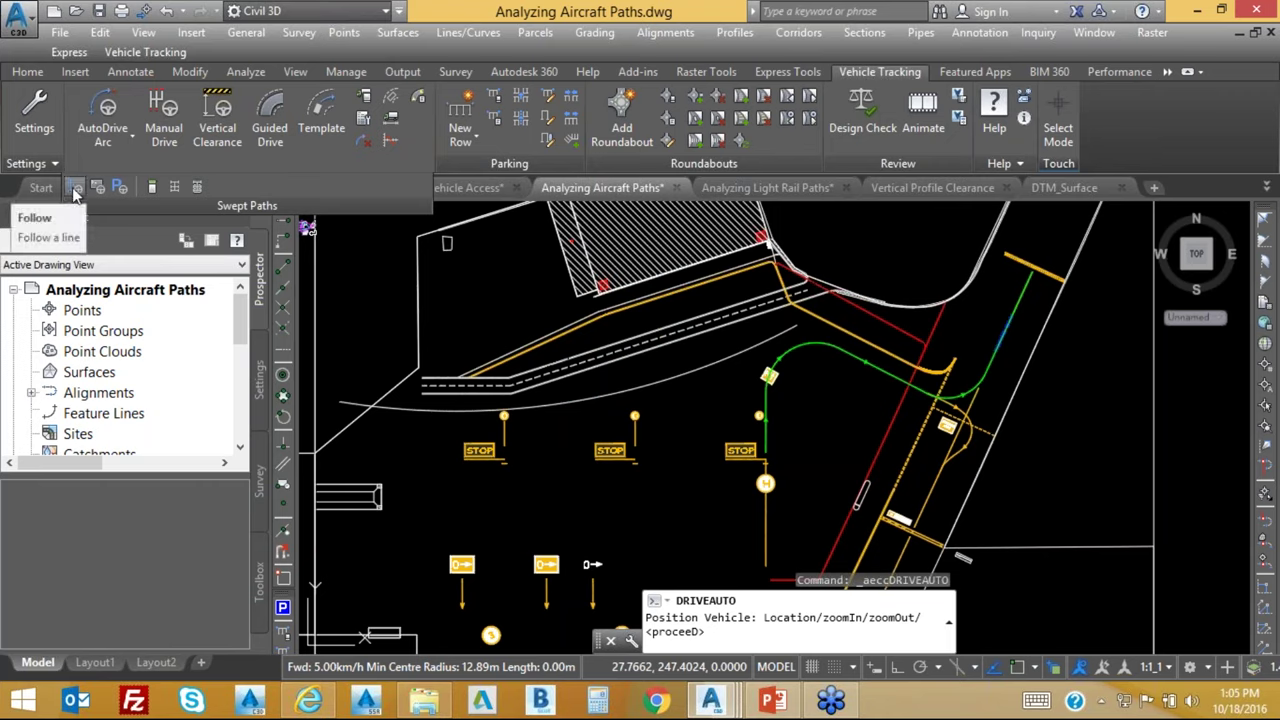
left_click(75, 189)
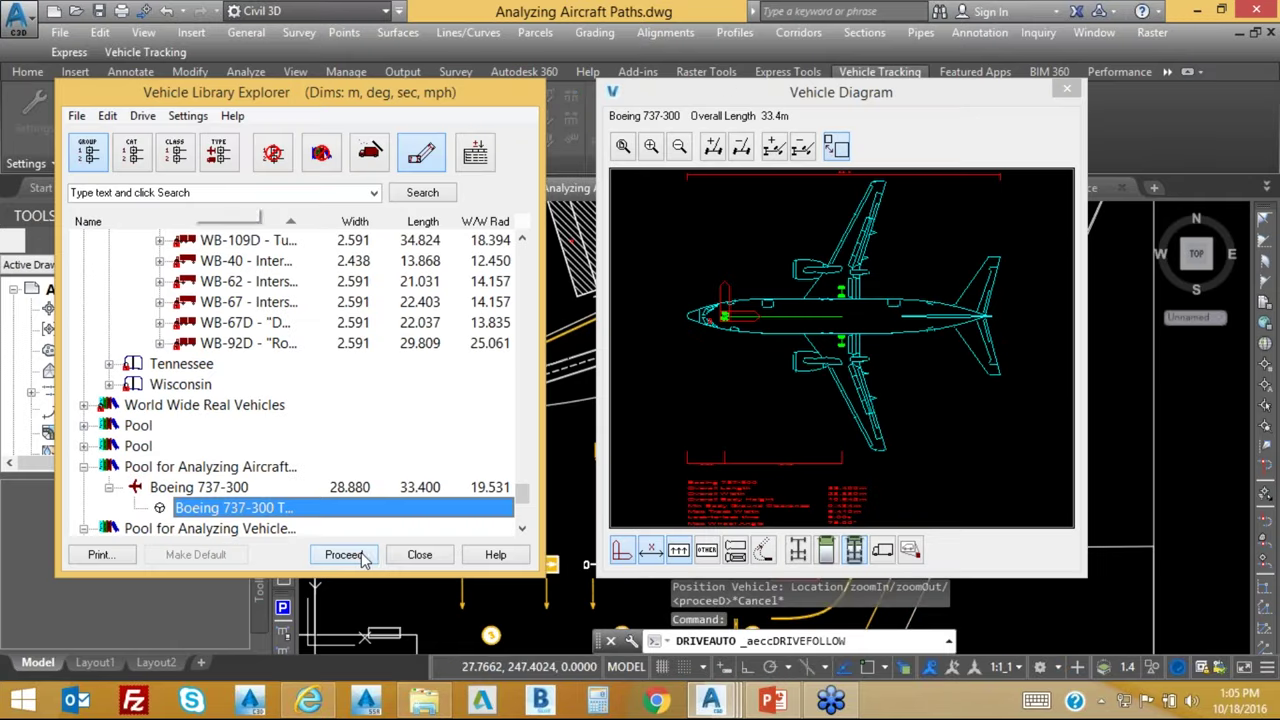
left_click(360, 552)
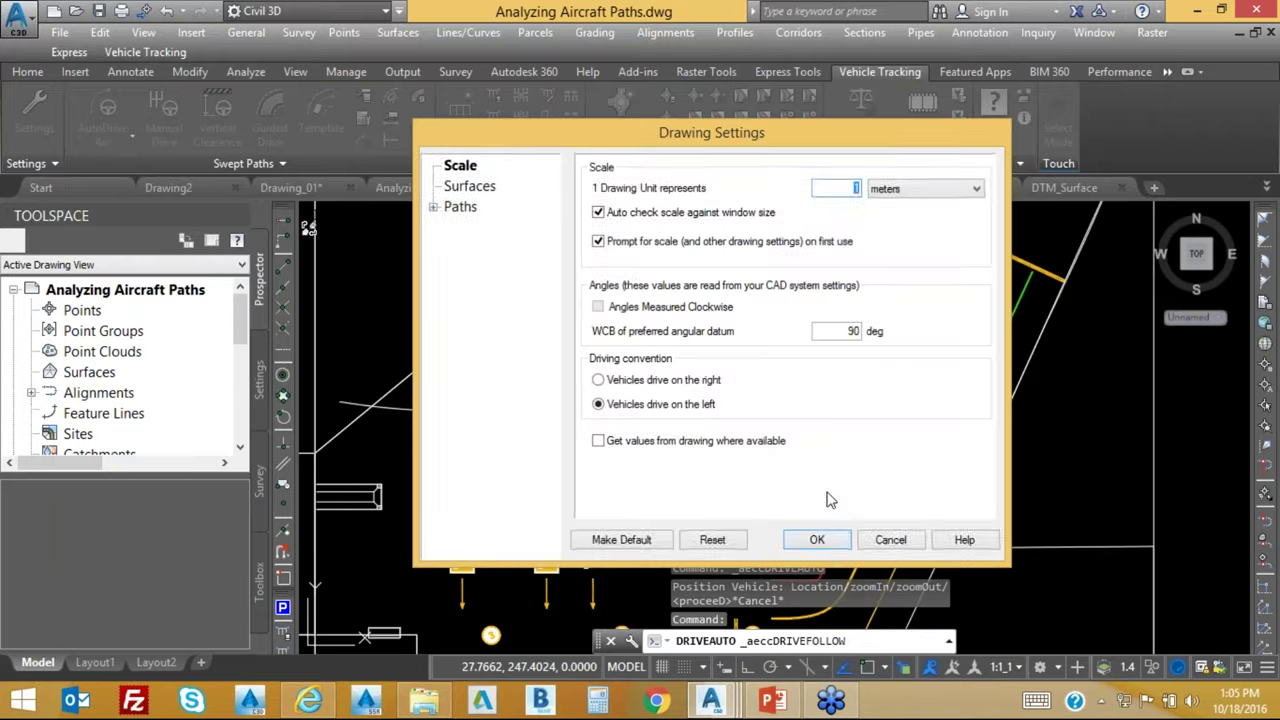
left_click(812, 540)
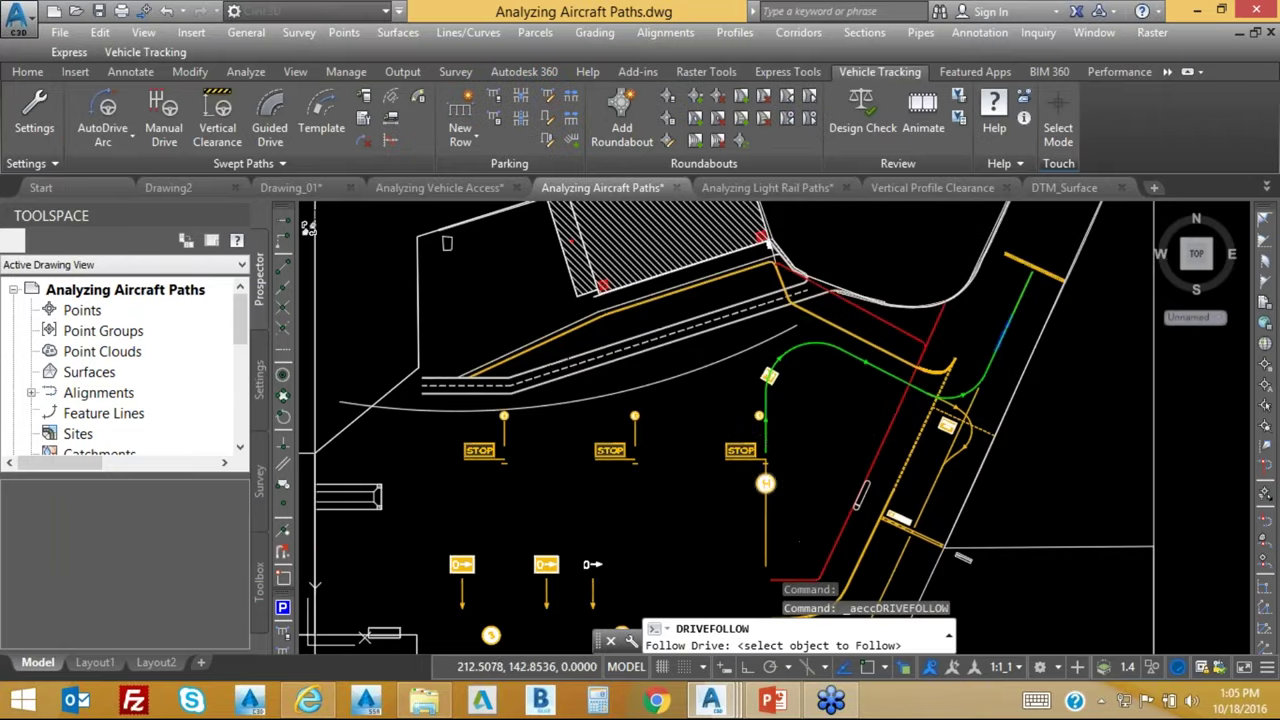
left_click(766, 443)
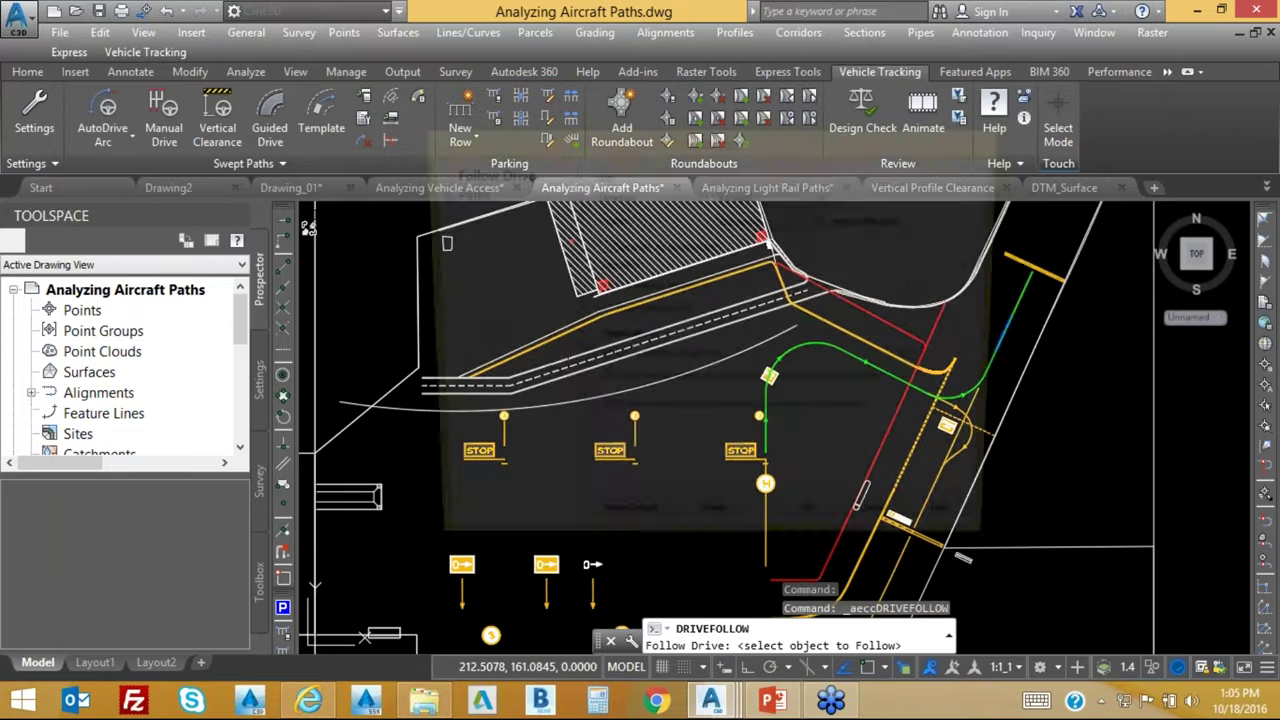
left_click(816, 533)
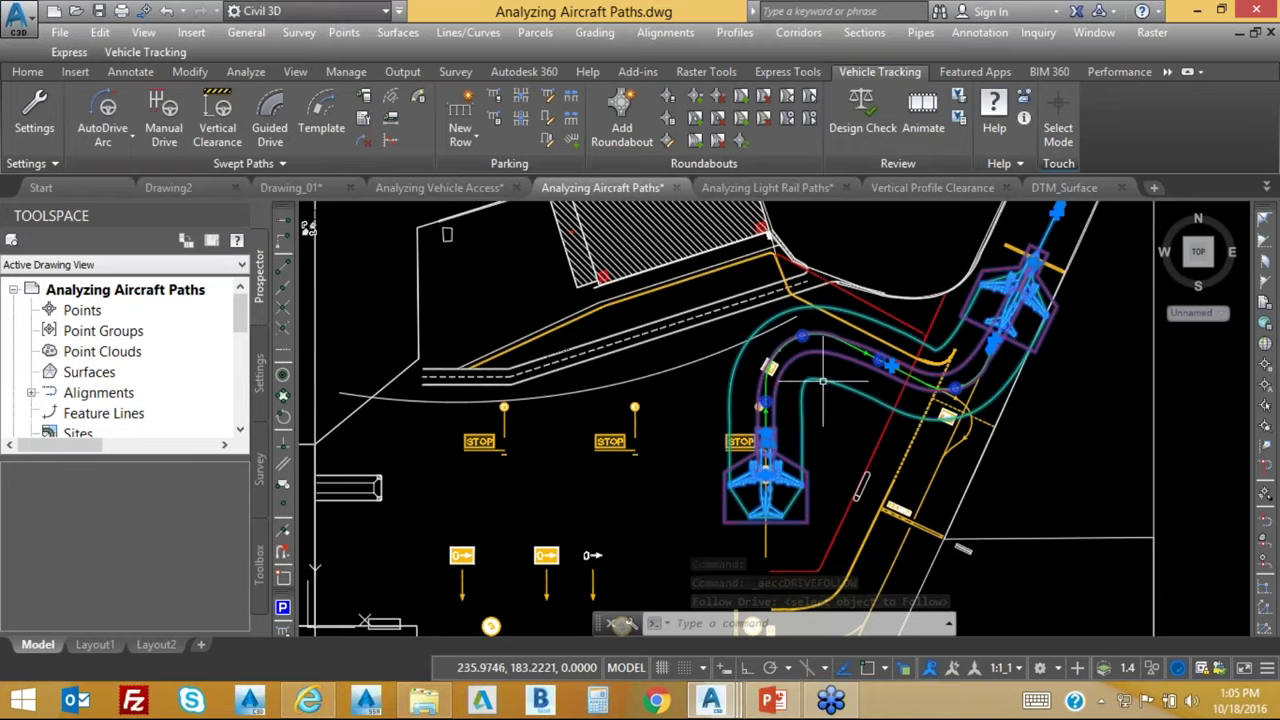
left_click(765, 475)
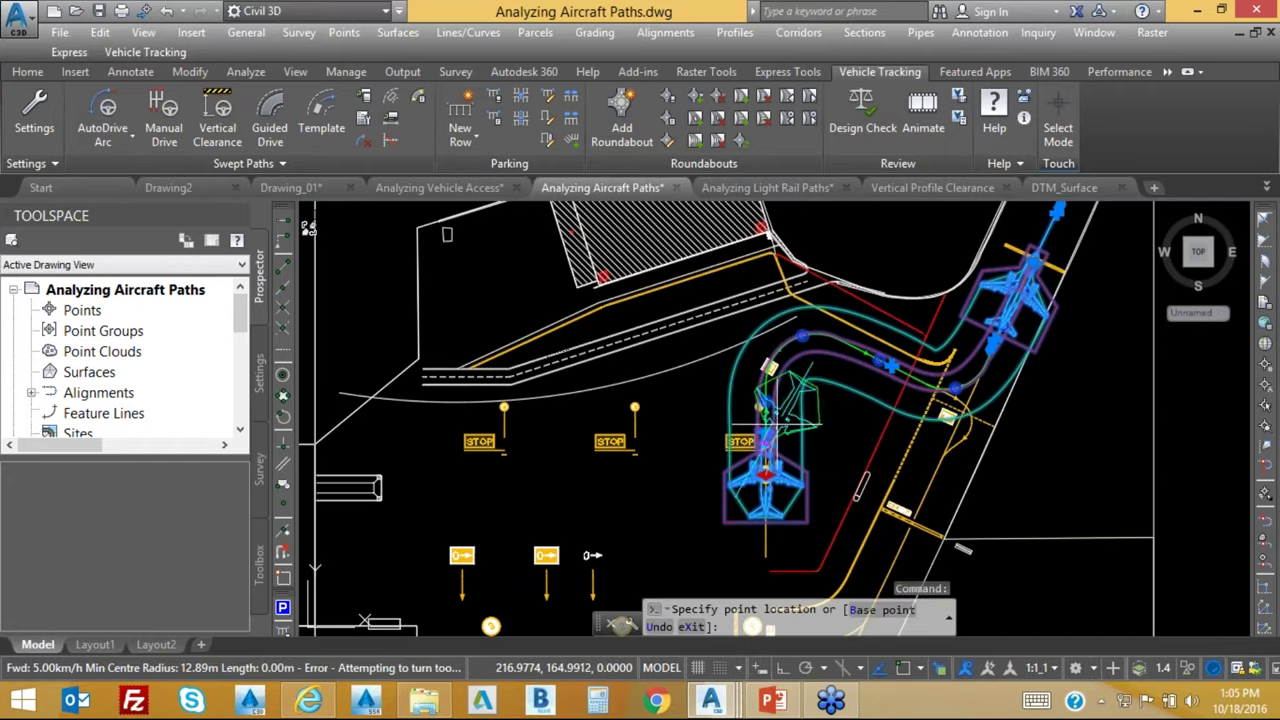
key("Escape")
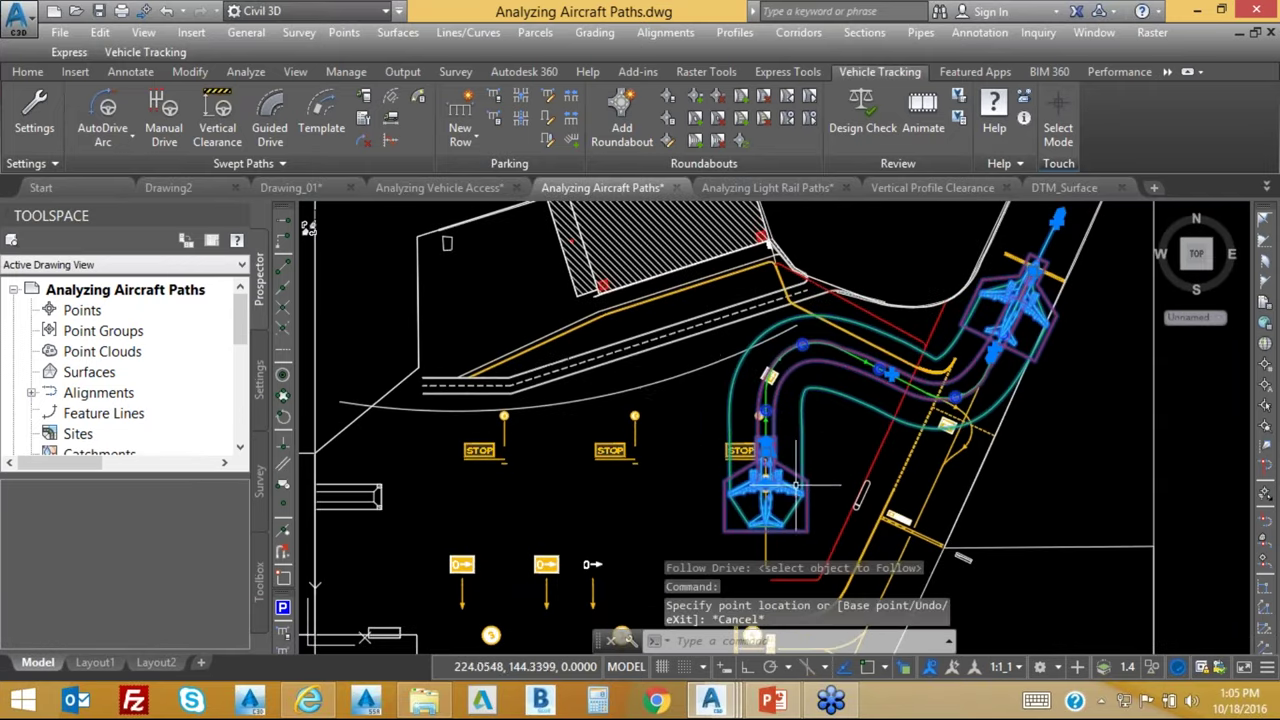
Animate the Boeing 737-300 path and show the playback in a realistic 3D view.
mouse_move(681, 370)
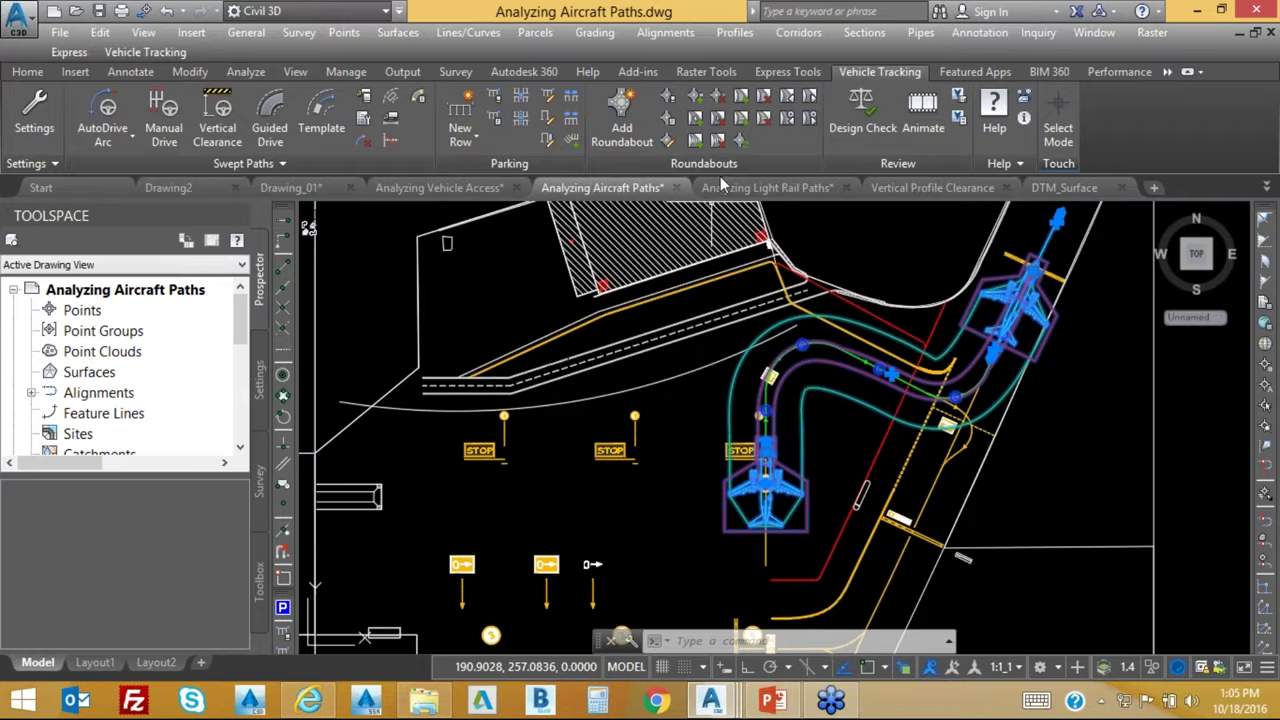
left_click(923, 115)
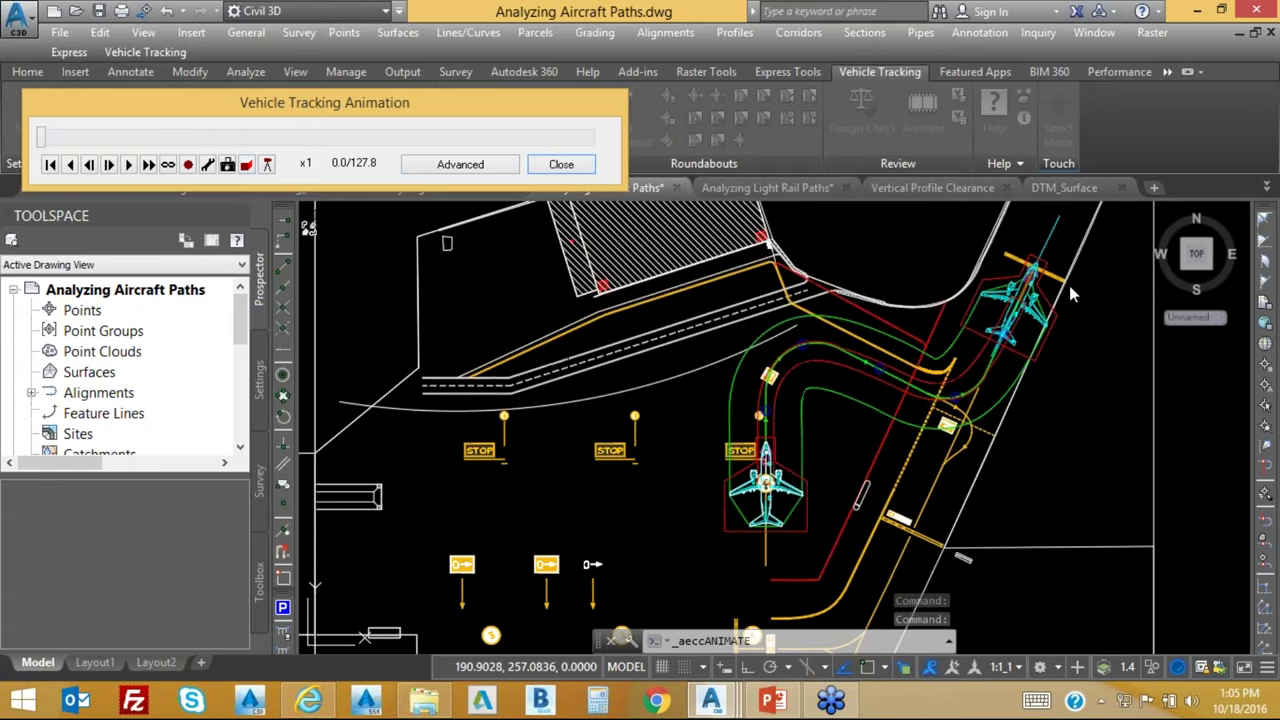
left_click(128, 164)
left_click(246, 164)
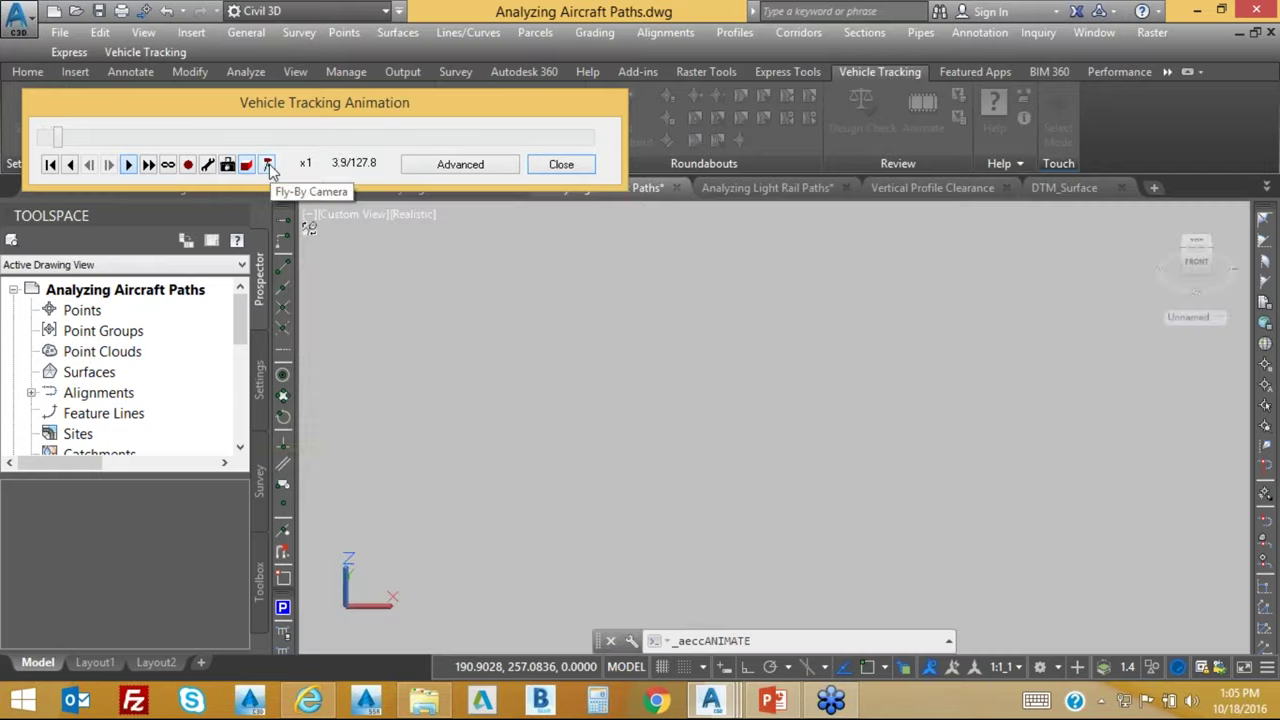
Play the Boeing 737-300 animation with the fly-by camera, speeding it up to x16, and close it without saving the viewpoint.
left_click(268, 164)
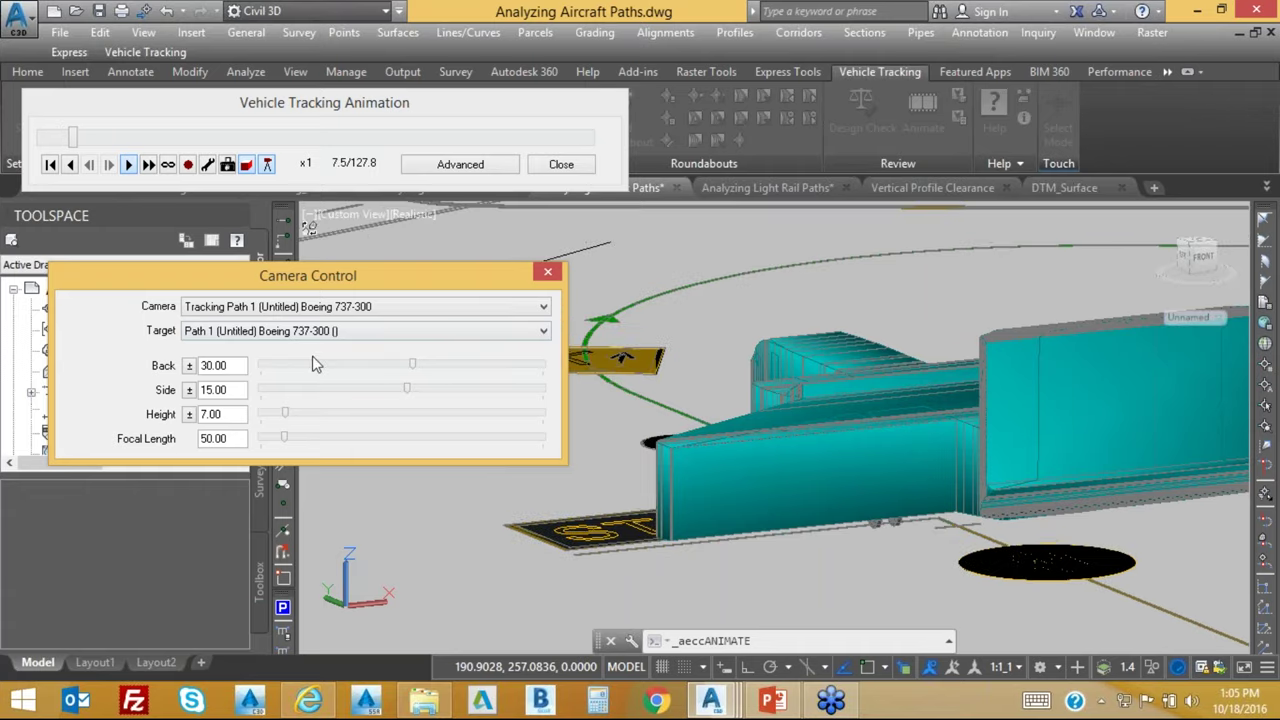
left_click(148, 164)
left_click(148, 164)
left_click(148, 164)
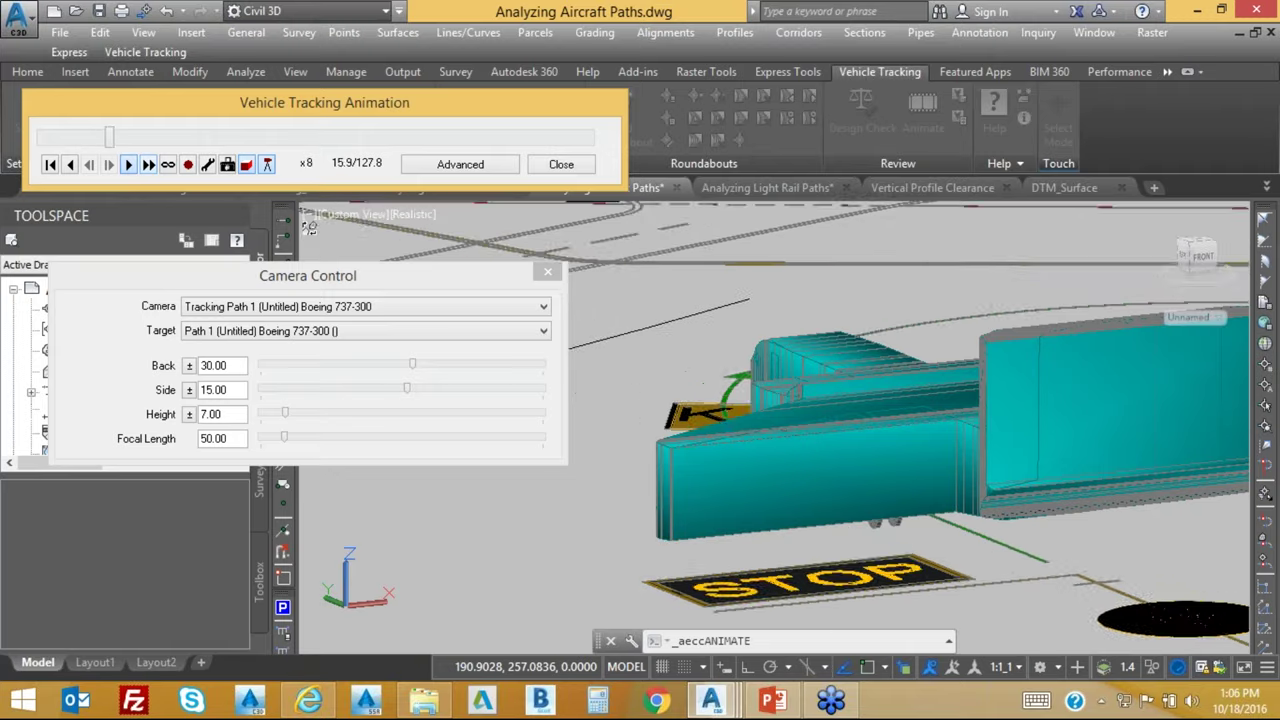
left_click(148, 164)
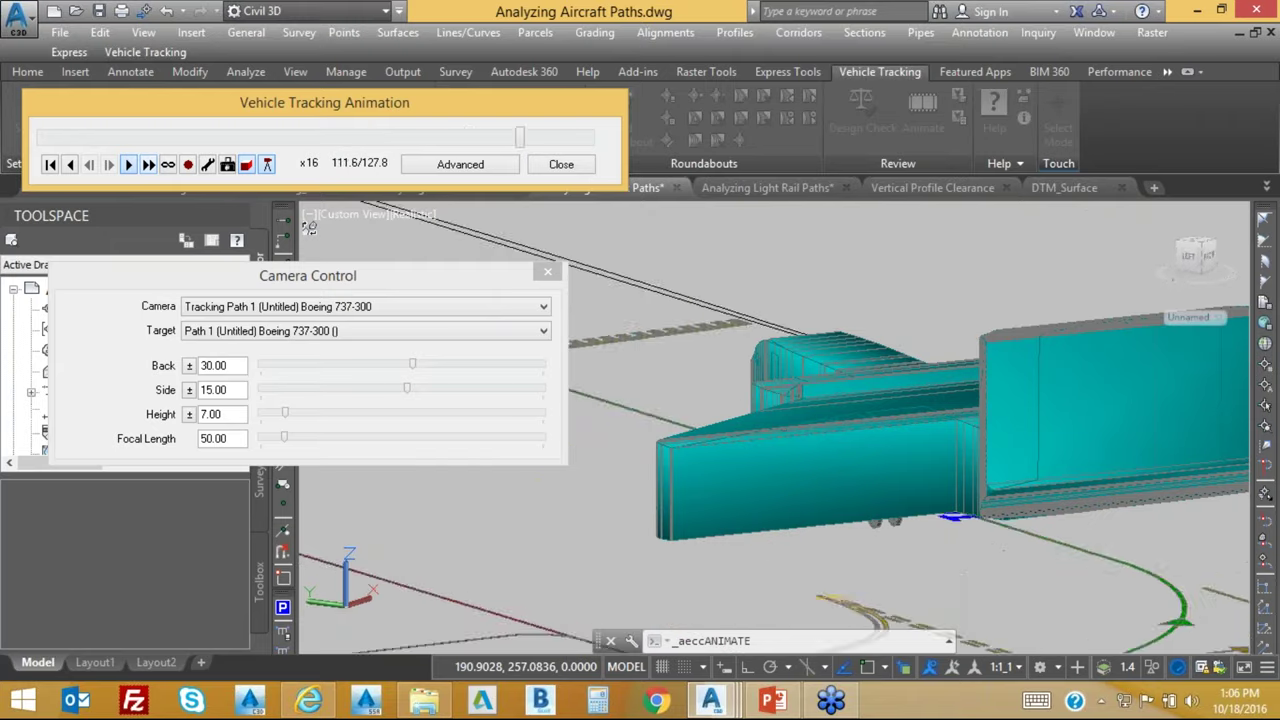
left_click(565, 167)
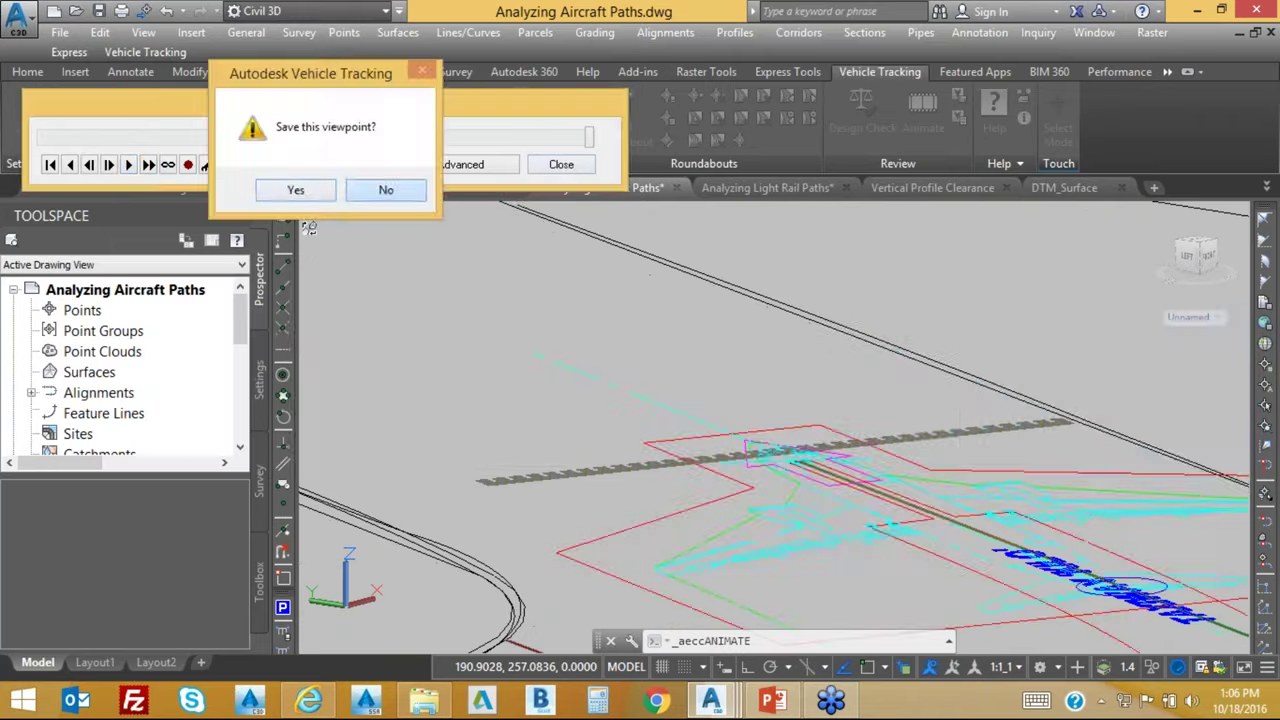
left_click(383, 191)
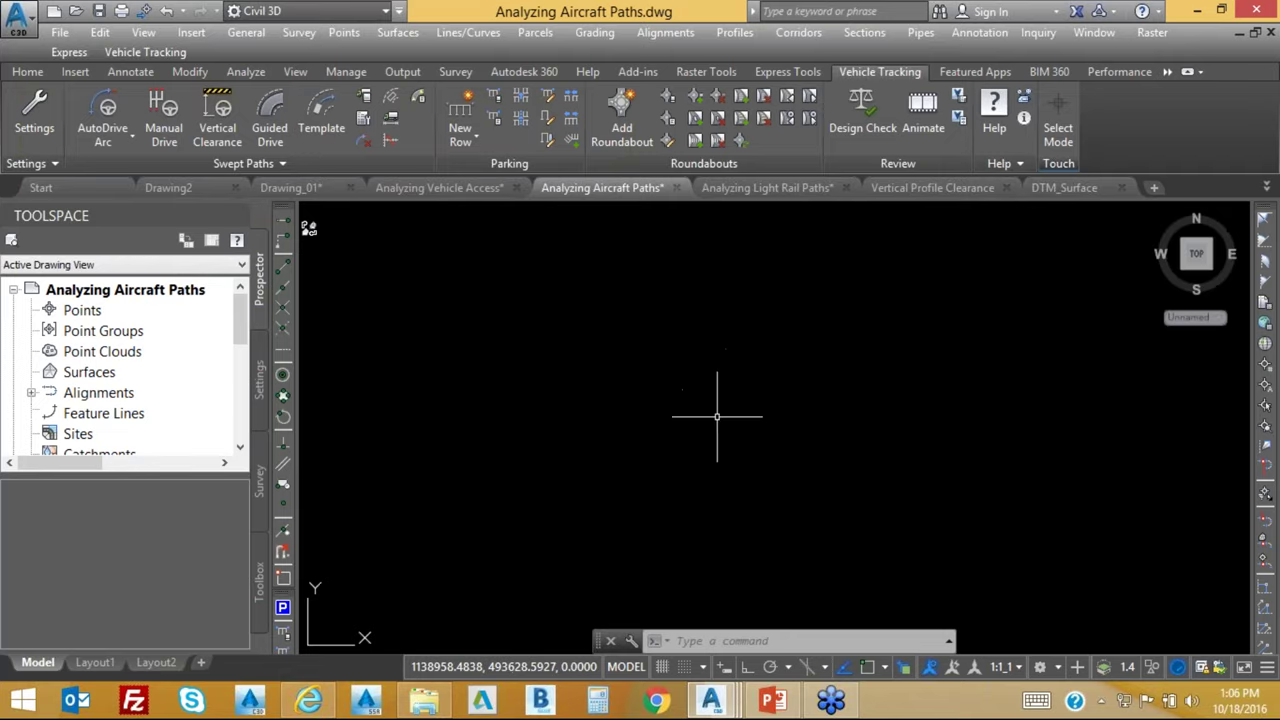
Undo the last two operations to return to the plan view of the aircraft path.
middle_click_drag(689, 420, 691, 381)
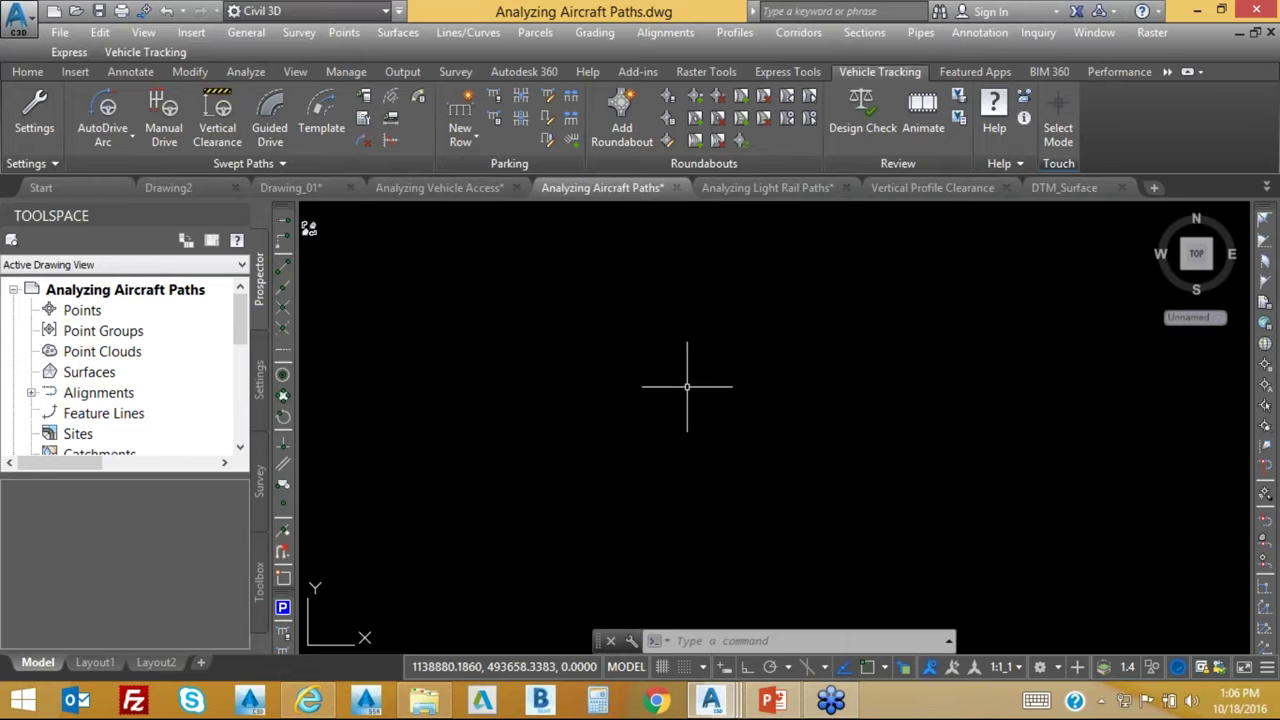
type("u")
key("Return")
type("u")
key("Return")
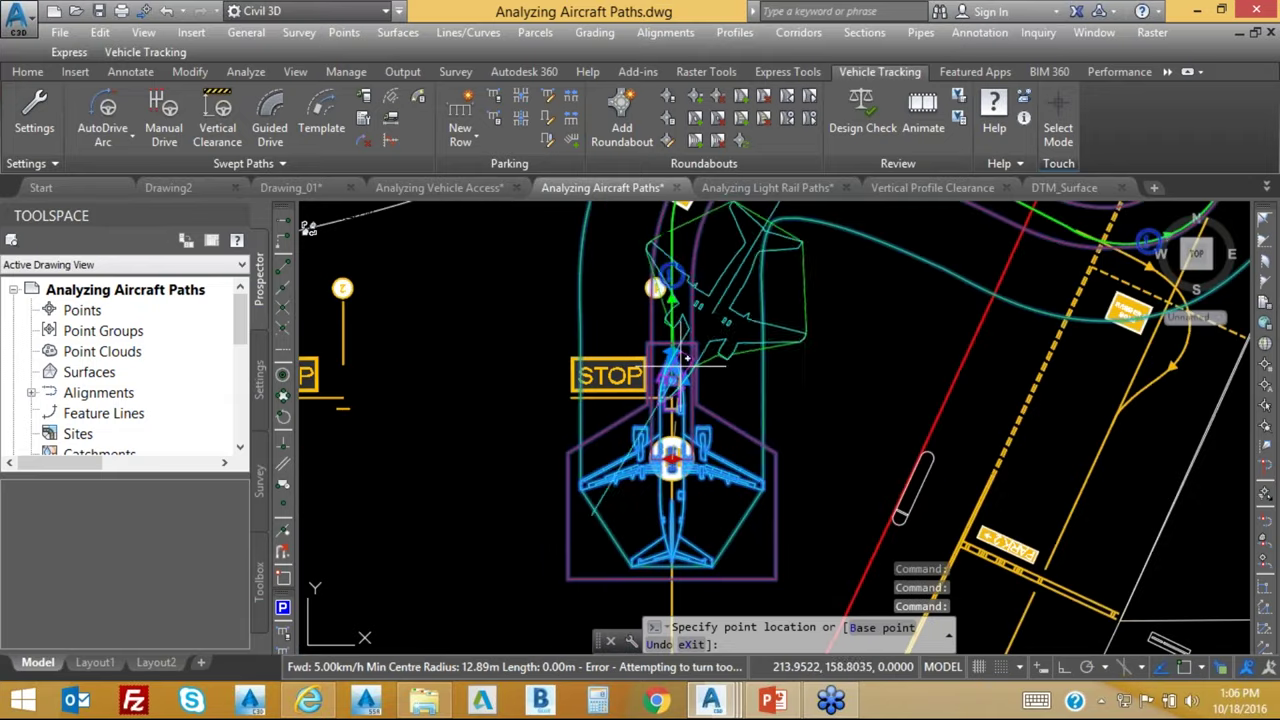
Try to move points of the Boeing 737-300 path near the stop sign and along the curve.
double_click(671, 395)
key("Return")
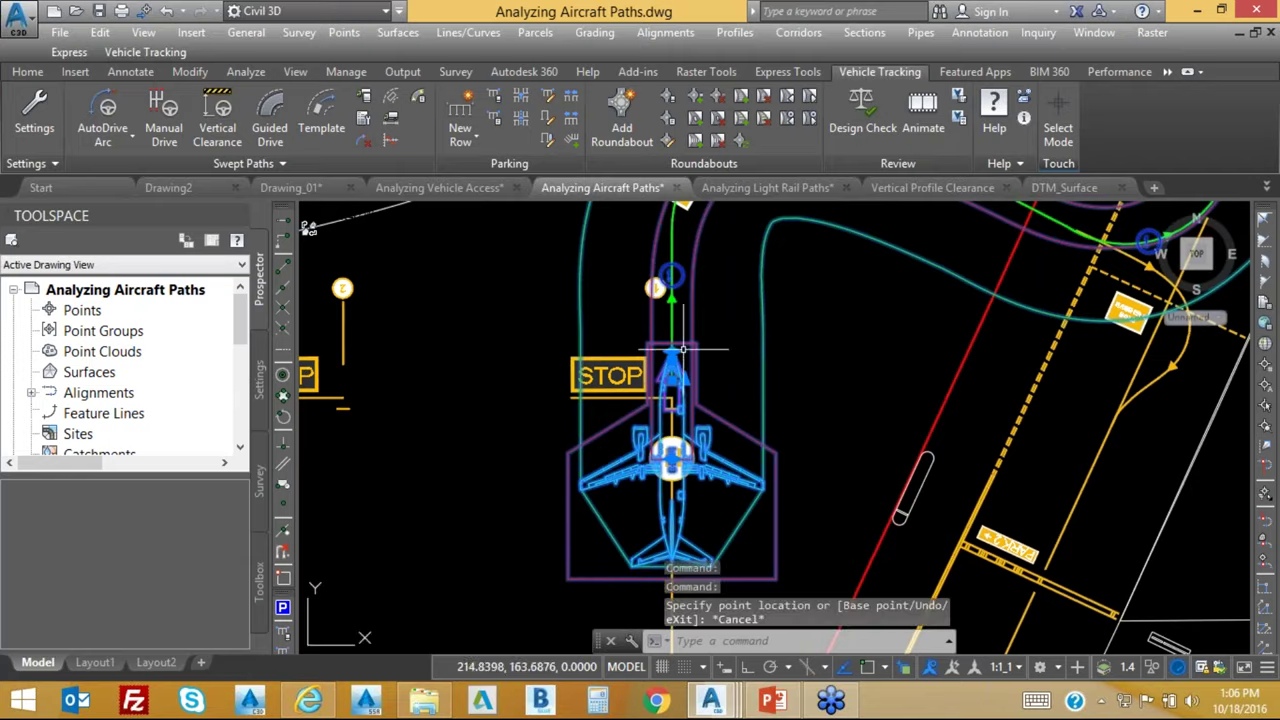
scroll(673, 388, "up", 4)
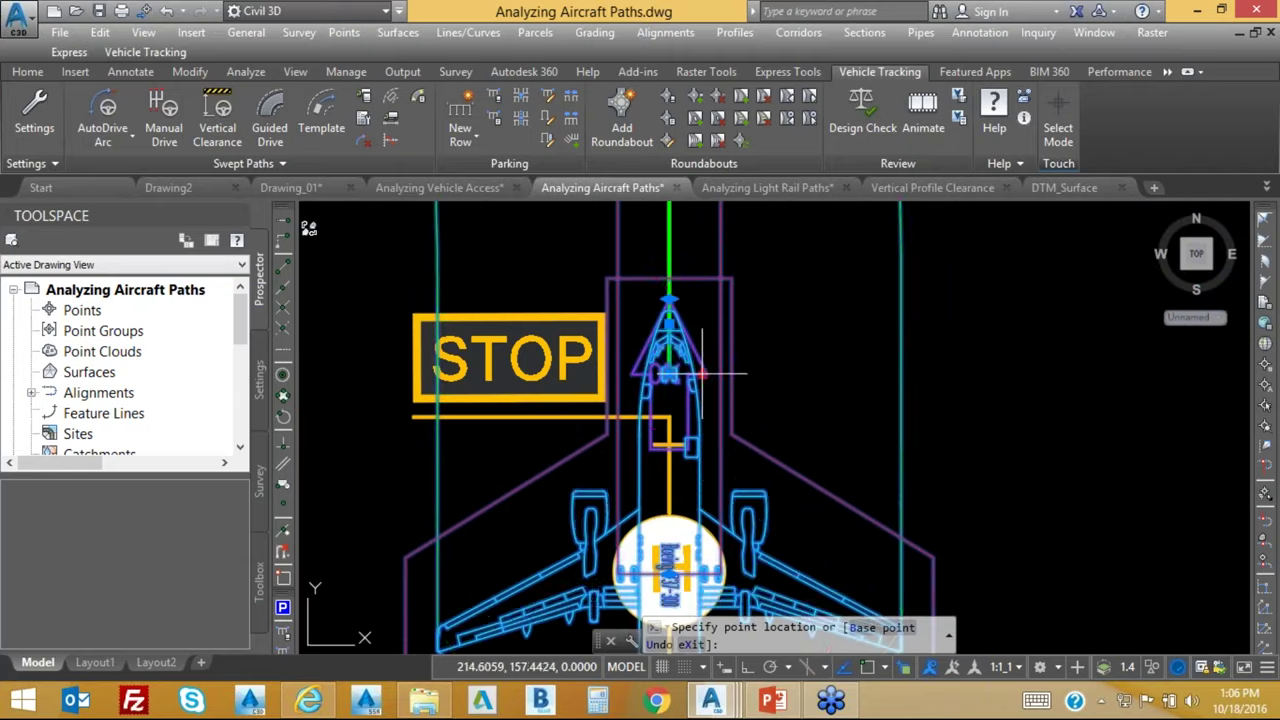
key("Escape")
key("Return")
scroll(752, 290, "down", 3)
scroll(752, 290, "down", 4)
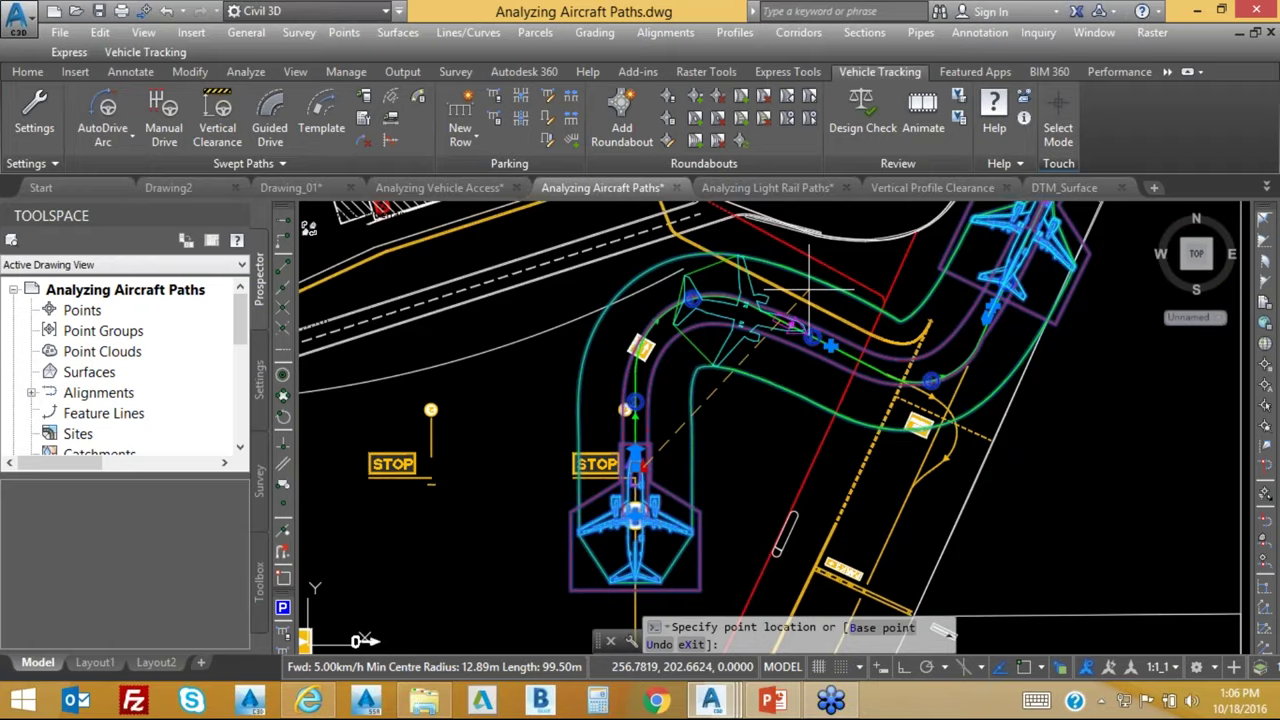
key("Escape")
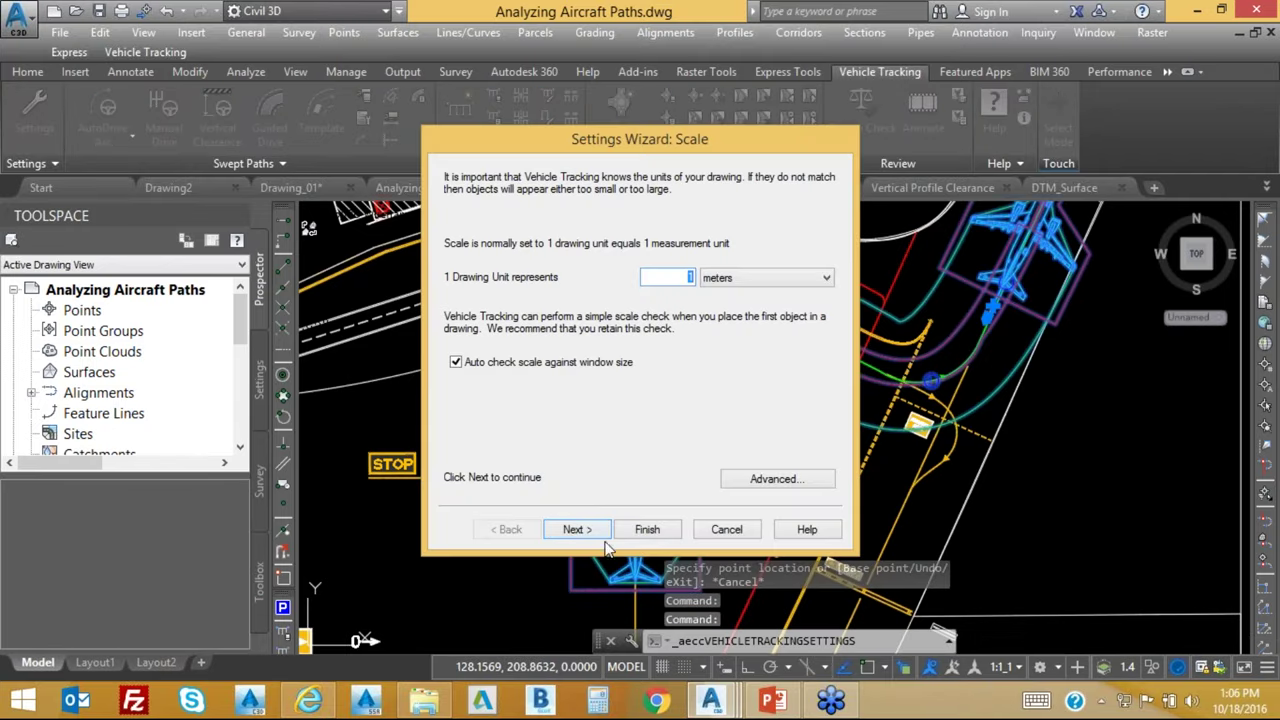
Dismiss the settings wizard and review the units, scale, surfaces and styles in the Vehicle Tracking drawing settings.
left_click(734, 531)
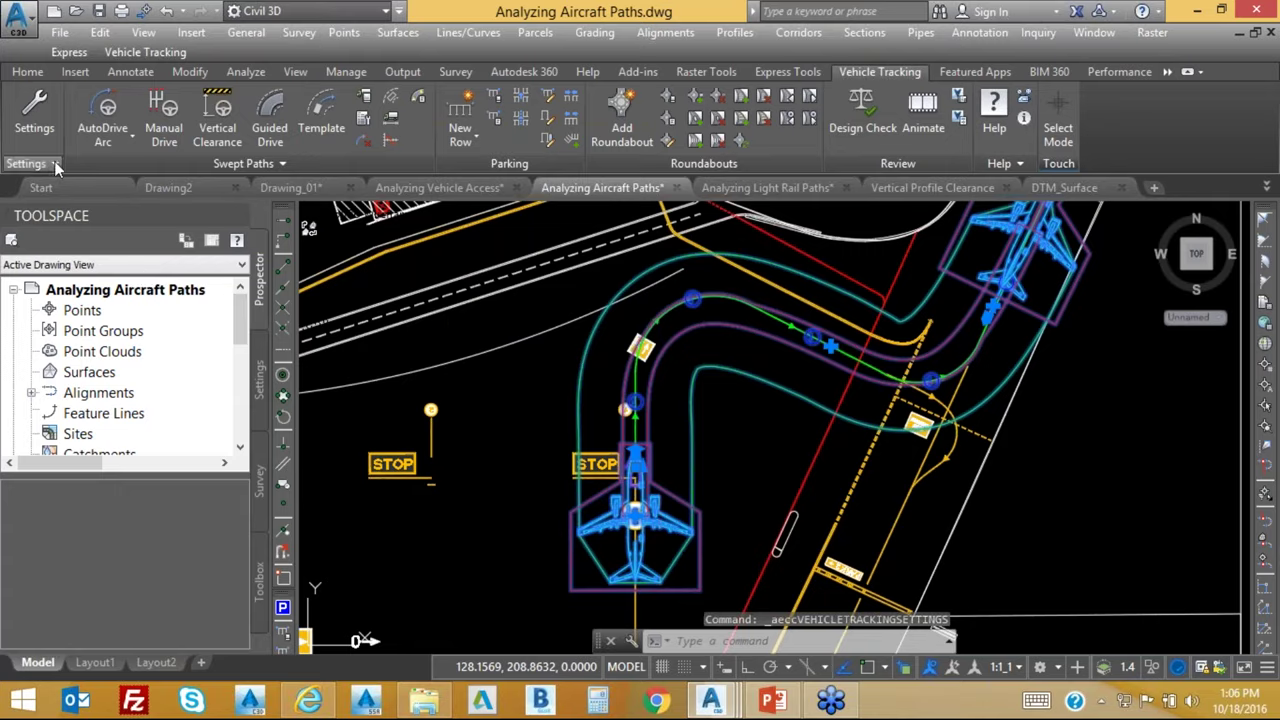
left_click(56, 165)
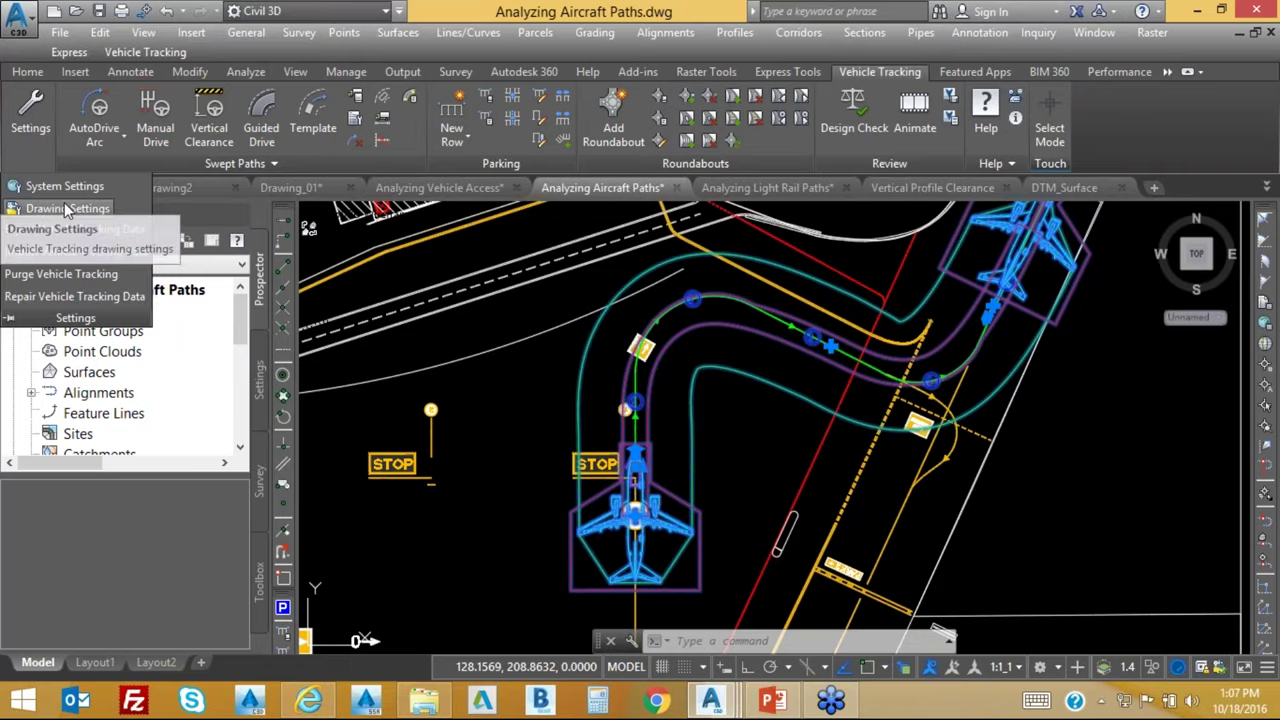
left_click(66, 209)
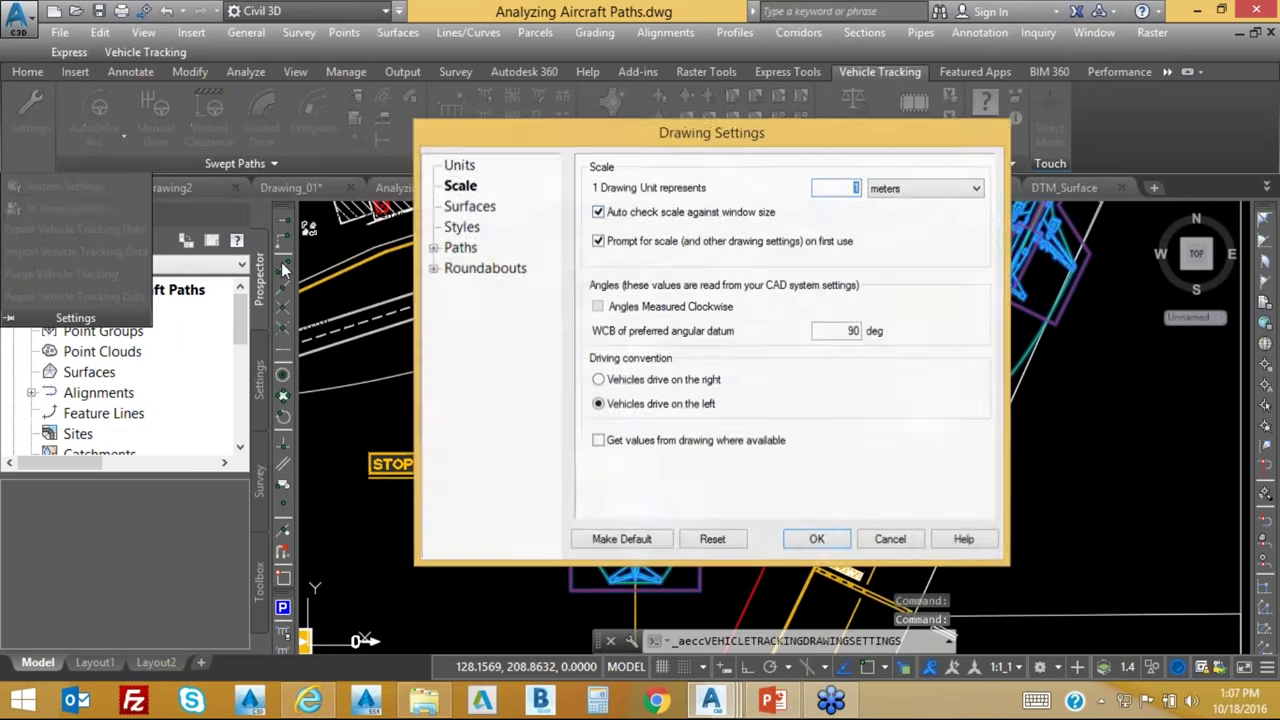
left_click(463, 167)
left_click(471, 189)
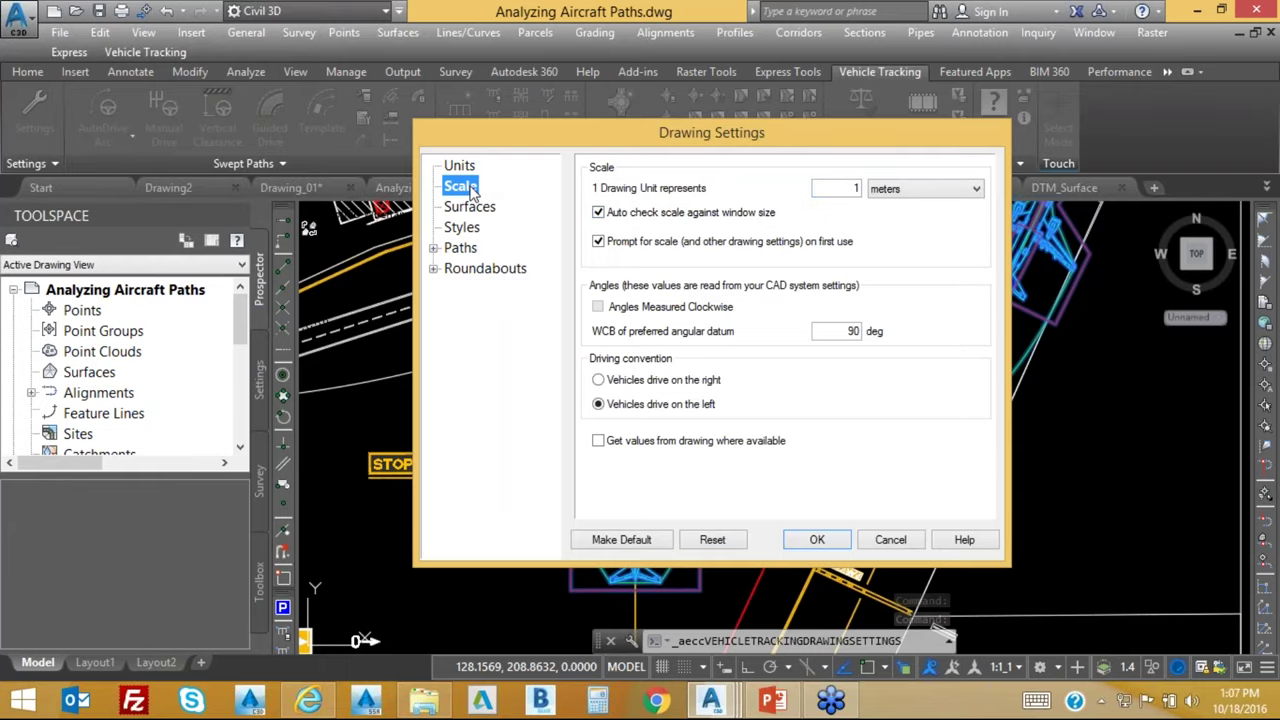
left_click(470, 206)
left_click(465, 228)
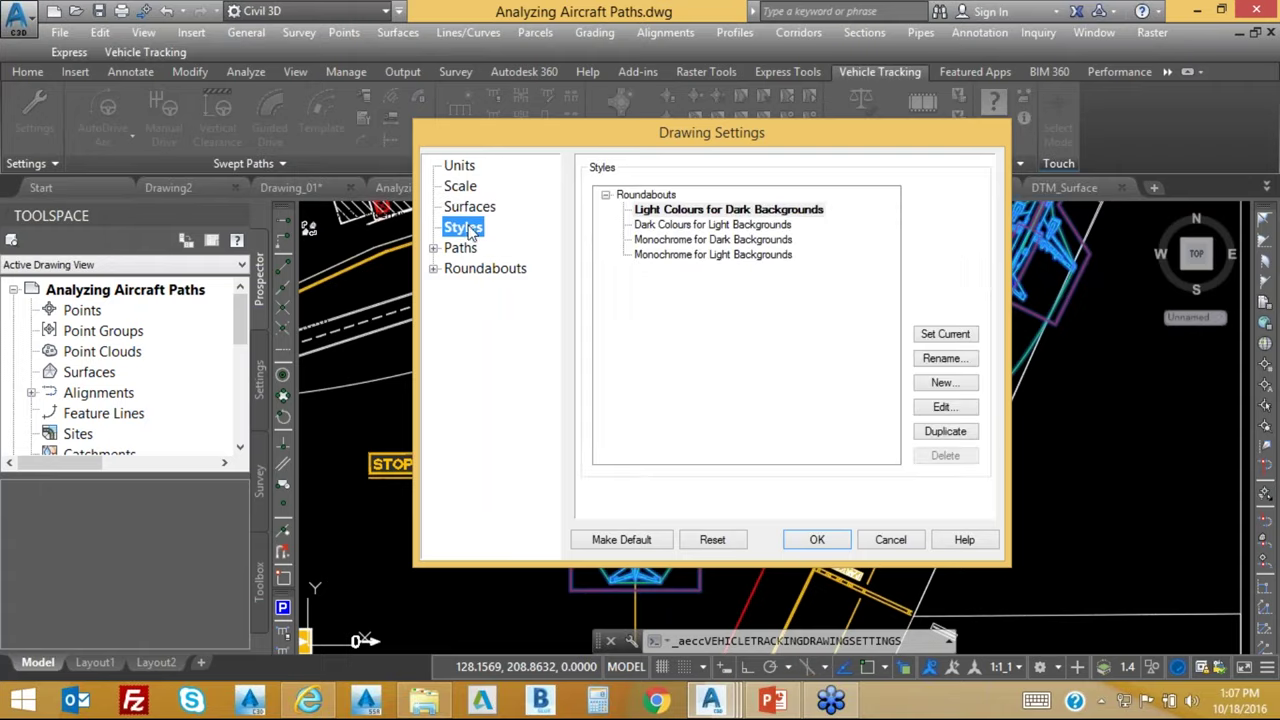
Enable plotting of construction lines in the layer settings for paths.
left_click(433, 250)
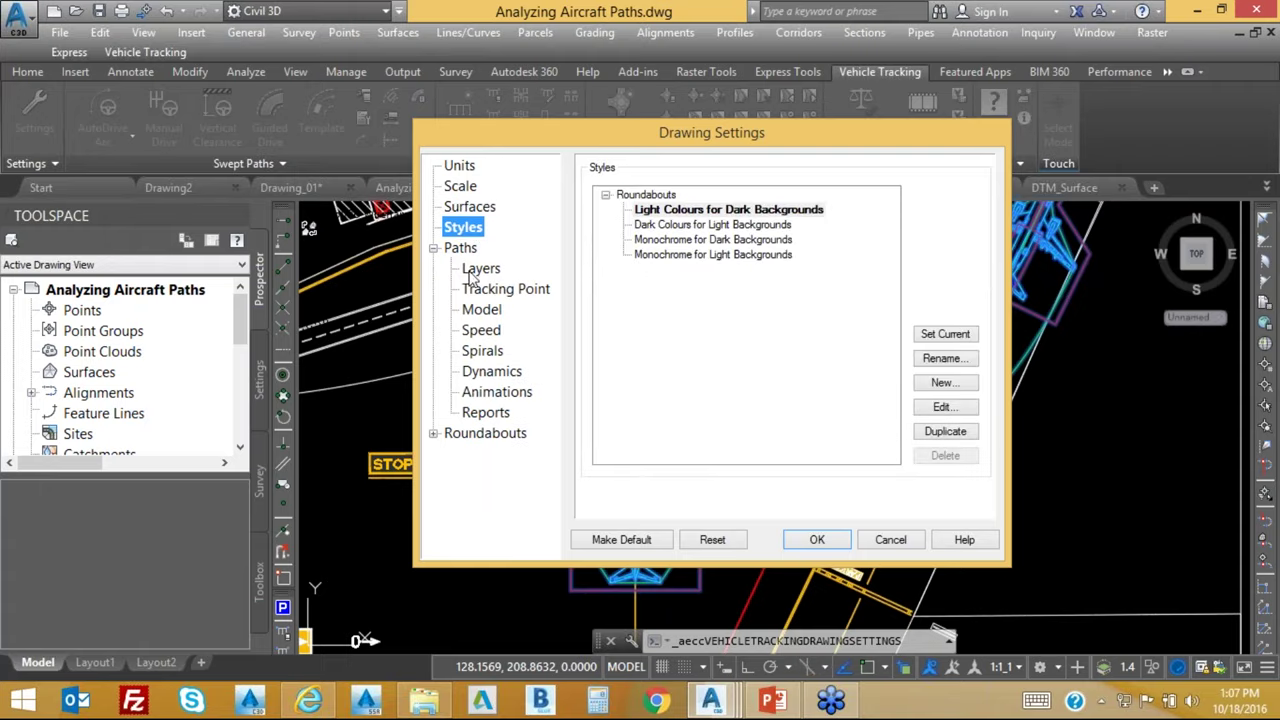
mouse_move(689, 145)
left_mouse_down()
mouse_move(298, 102)
mouse_move(303, 36)
mouse_move(279, 87)
left_mouse_up()
left_click(70, 211)
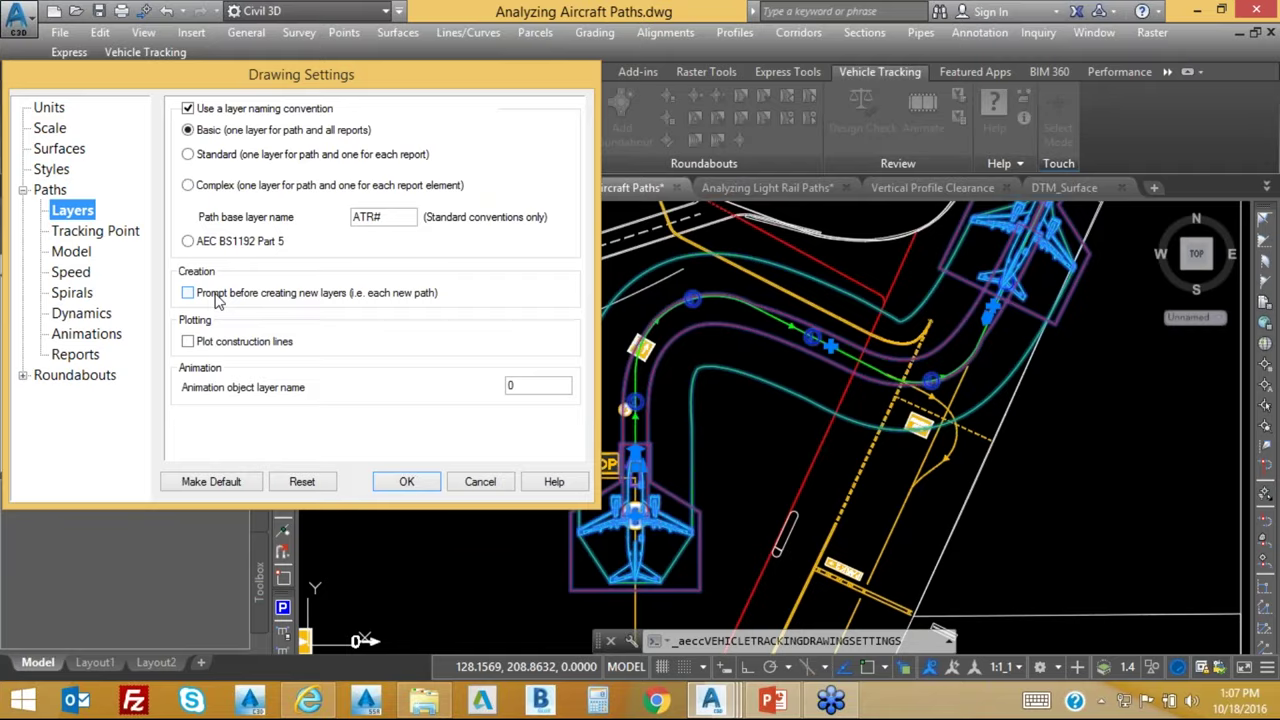
left_click(188, 342)
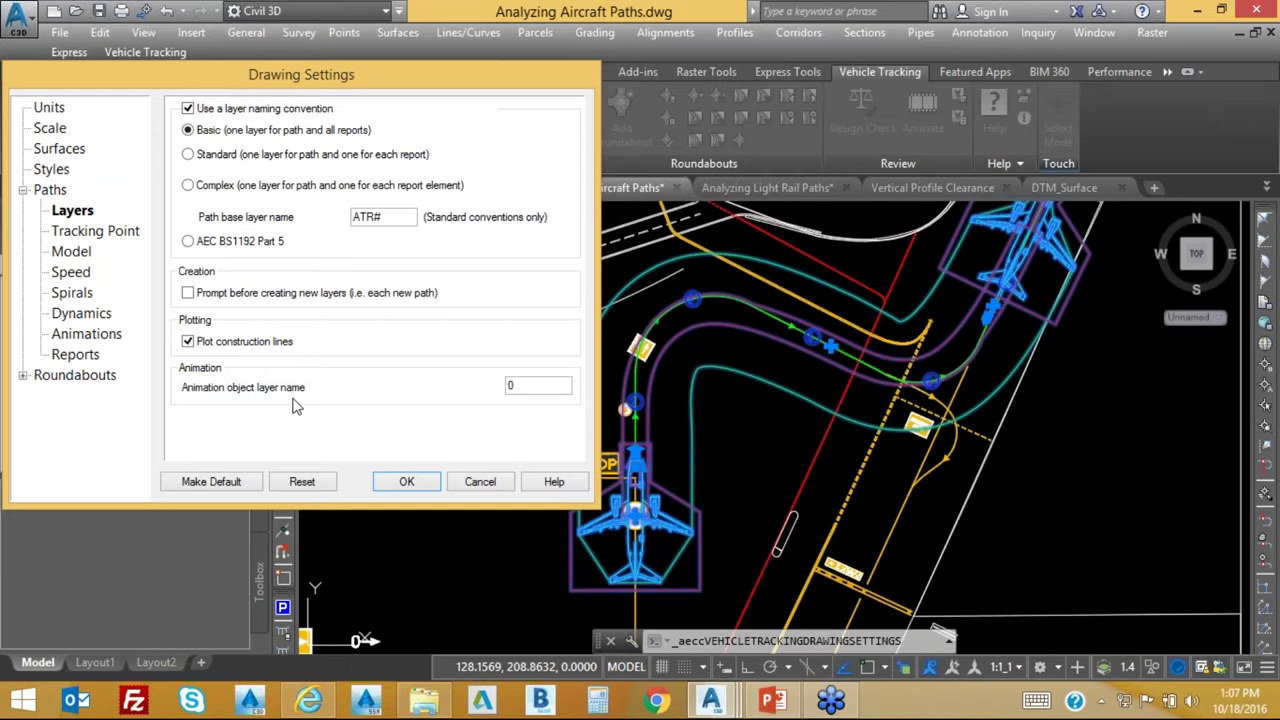
Review the speed, spirals, dynamics and animations settings for paths, and accept the drawing settings.
left_click(80, 274)
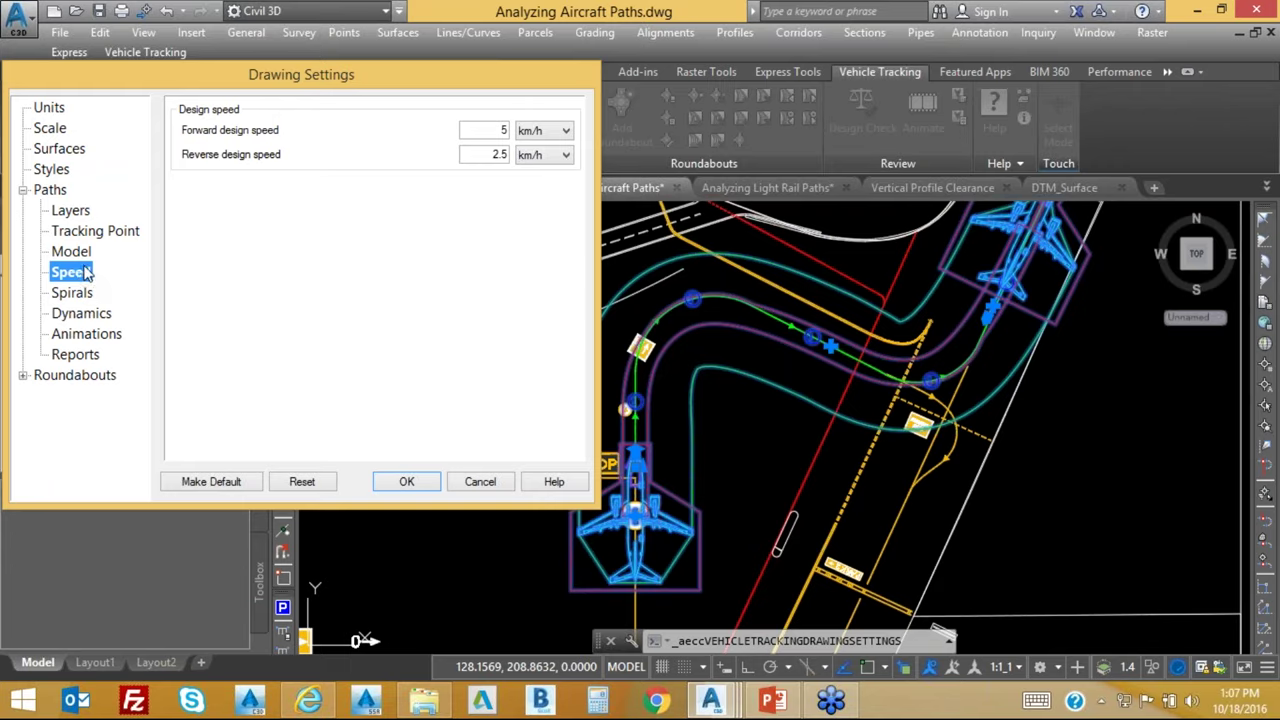
left_click(93, 292)
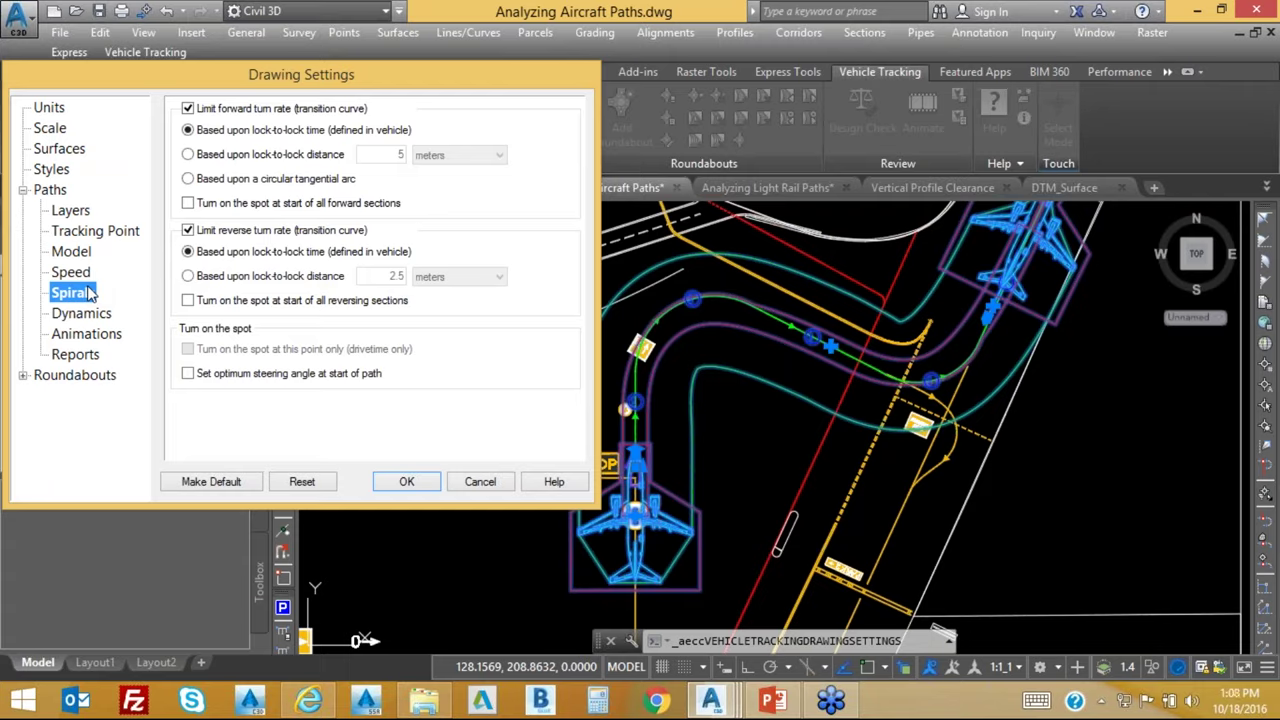
left_click(89, 314)
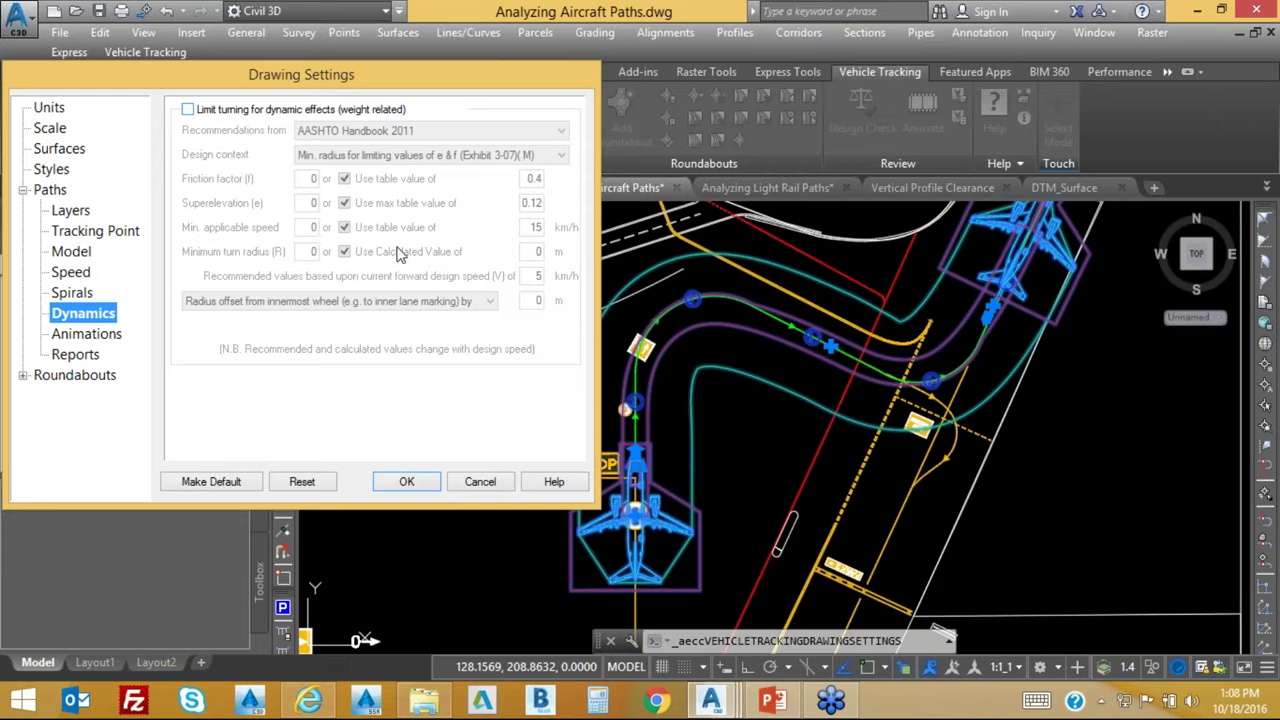
left_click(93, 334)
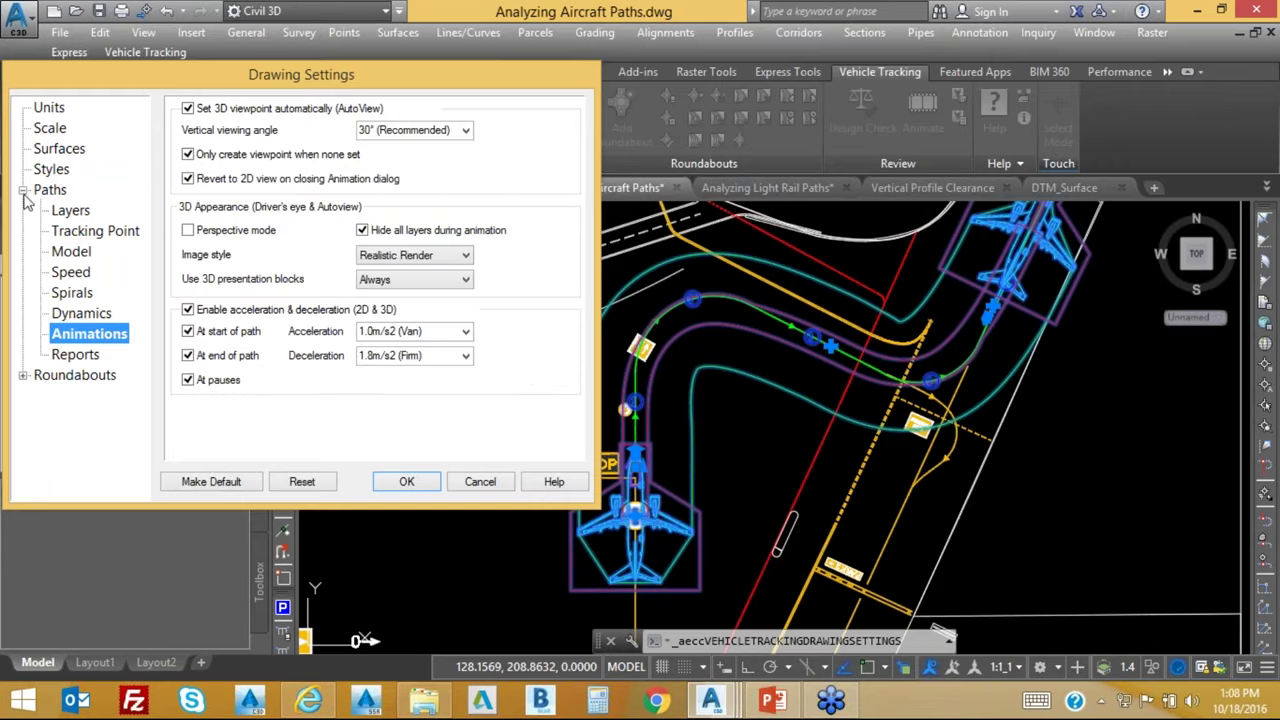
left_click(408, 482)
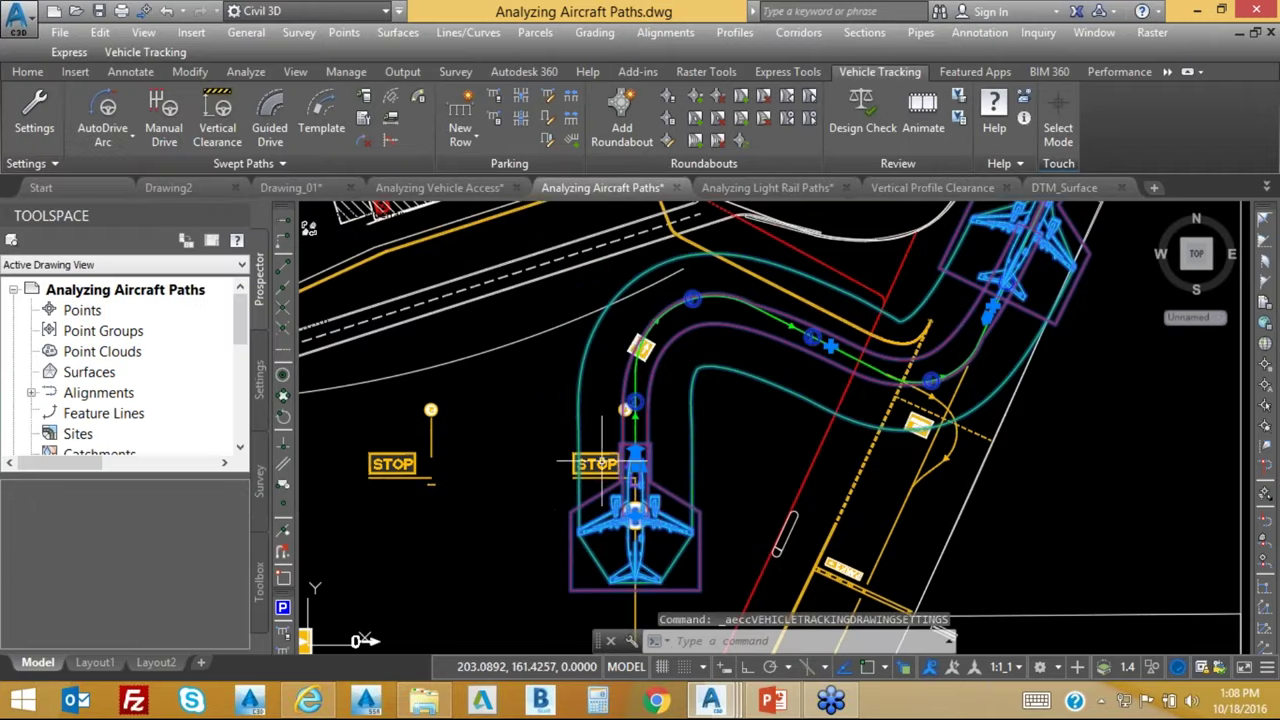
View the whole aircraft site plan and switch to the Analyzing Light Rail Paths drawing.
scroll(777, 390, "down", 4)
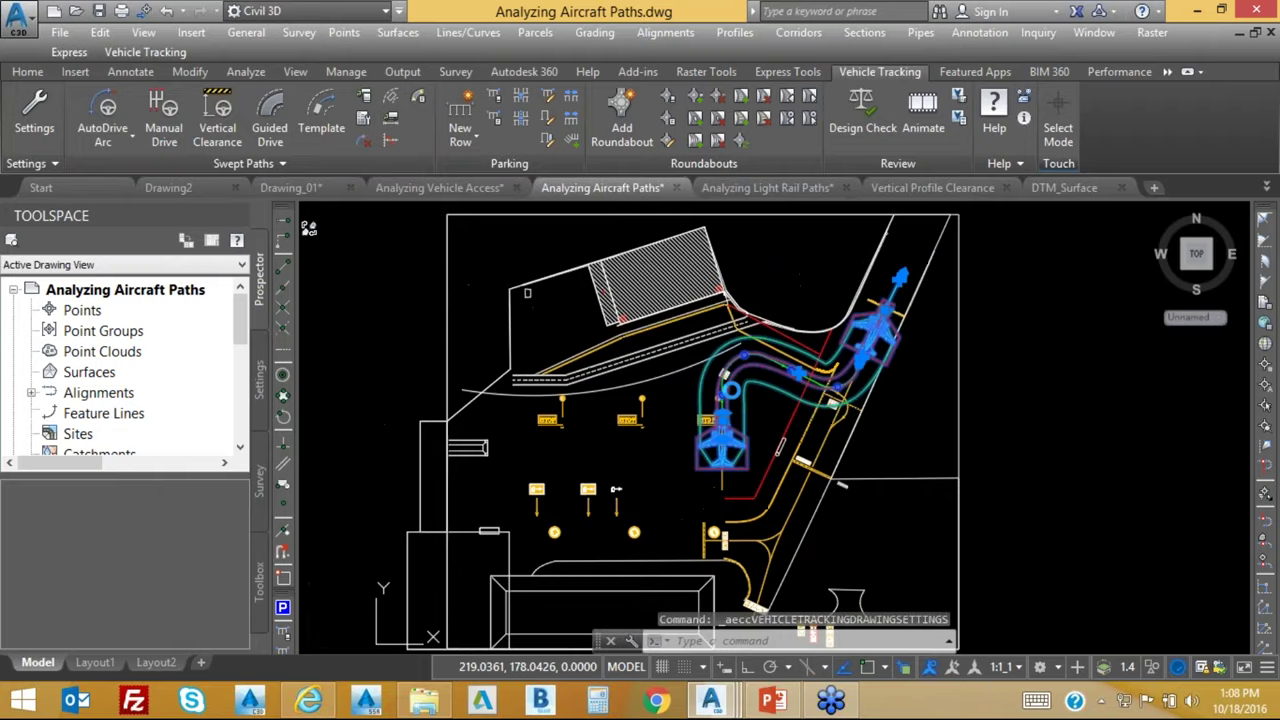
mouse_move(726, 380)
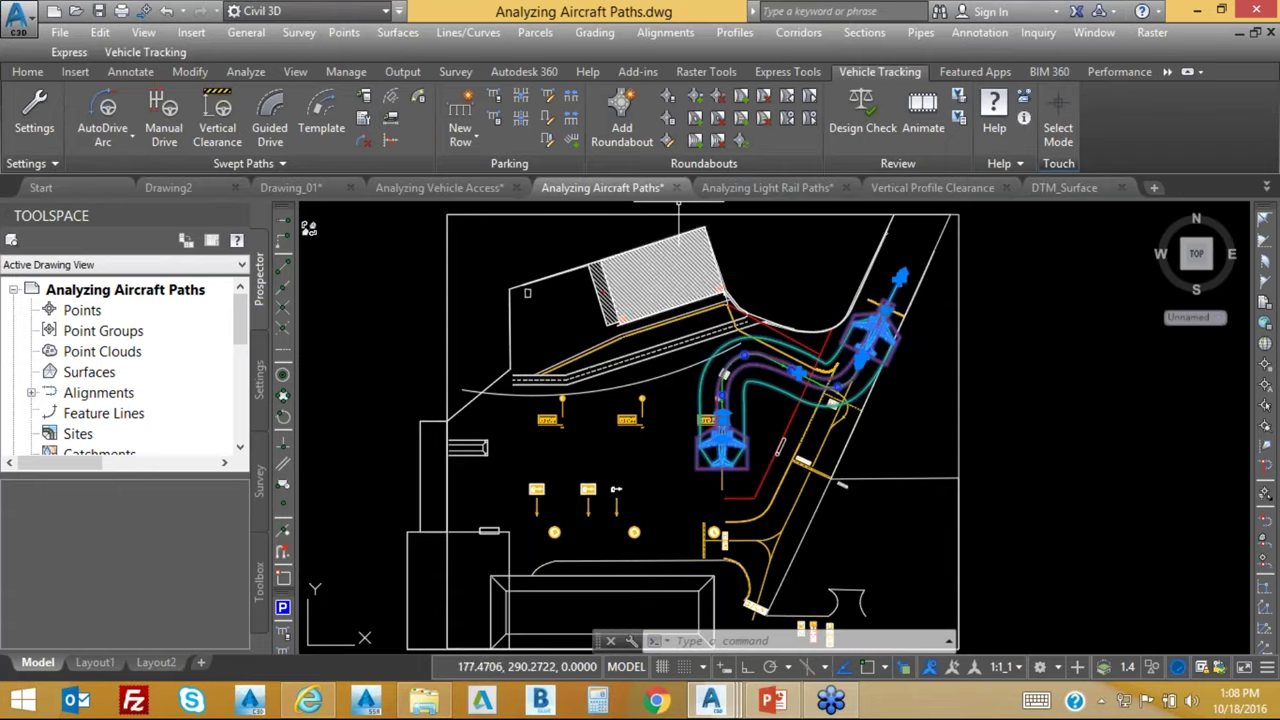
left_click(768, 190)
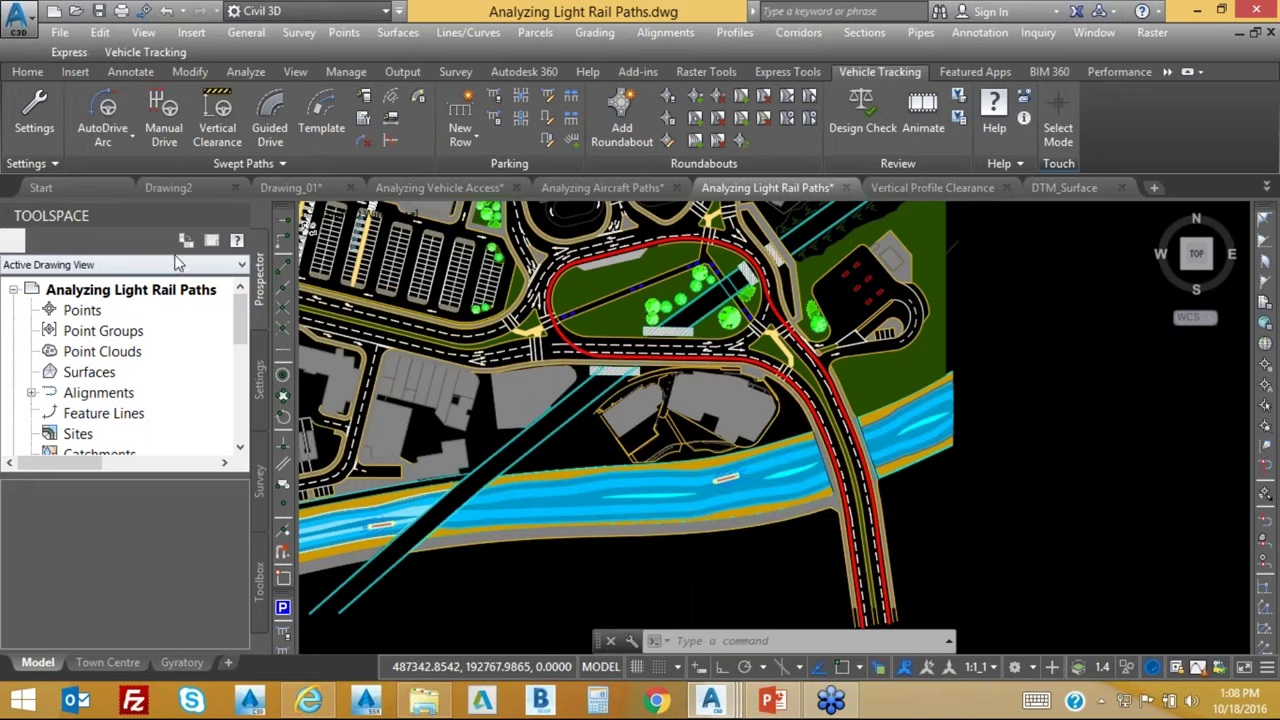
Start Guided Drive and select the Dallas Streetcar from the trams and rail vehicles group in the vehicle library.
left_click(270, 117)
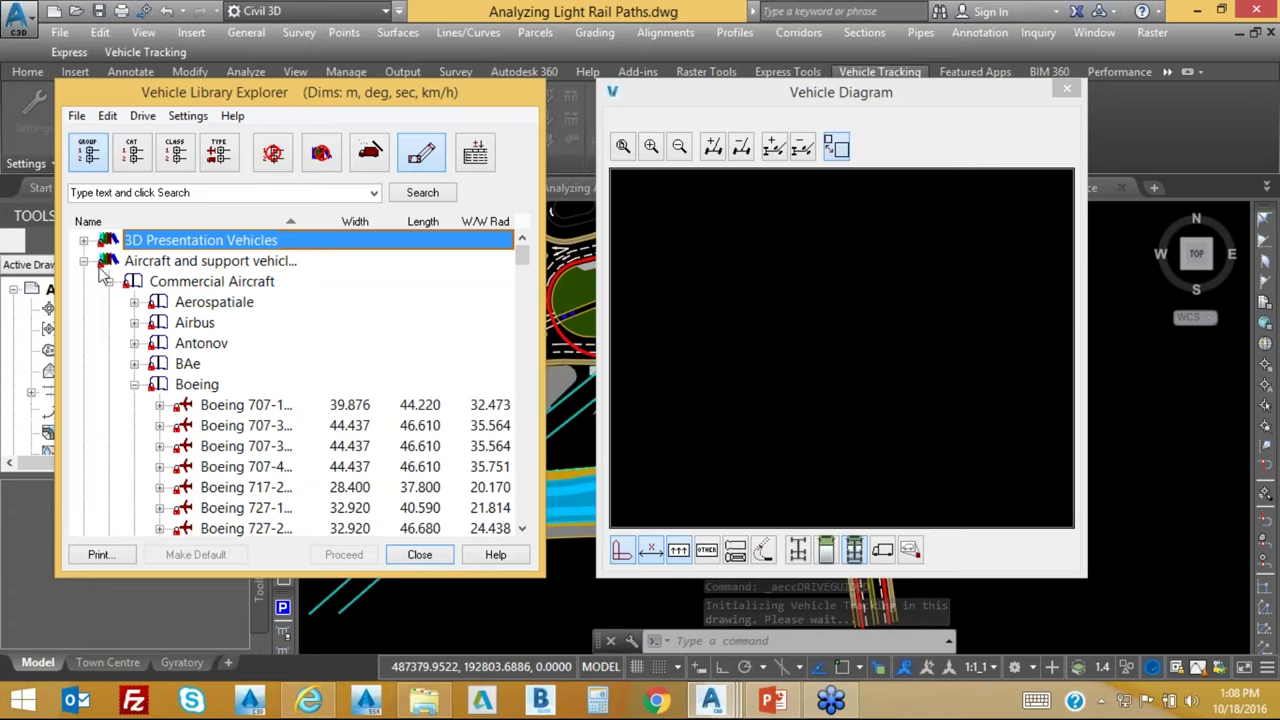
left_click(84, 241)
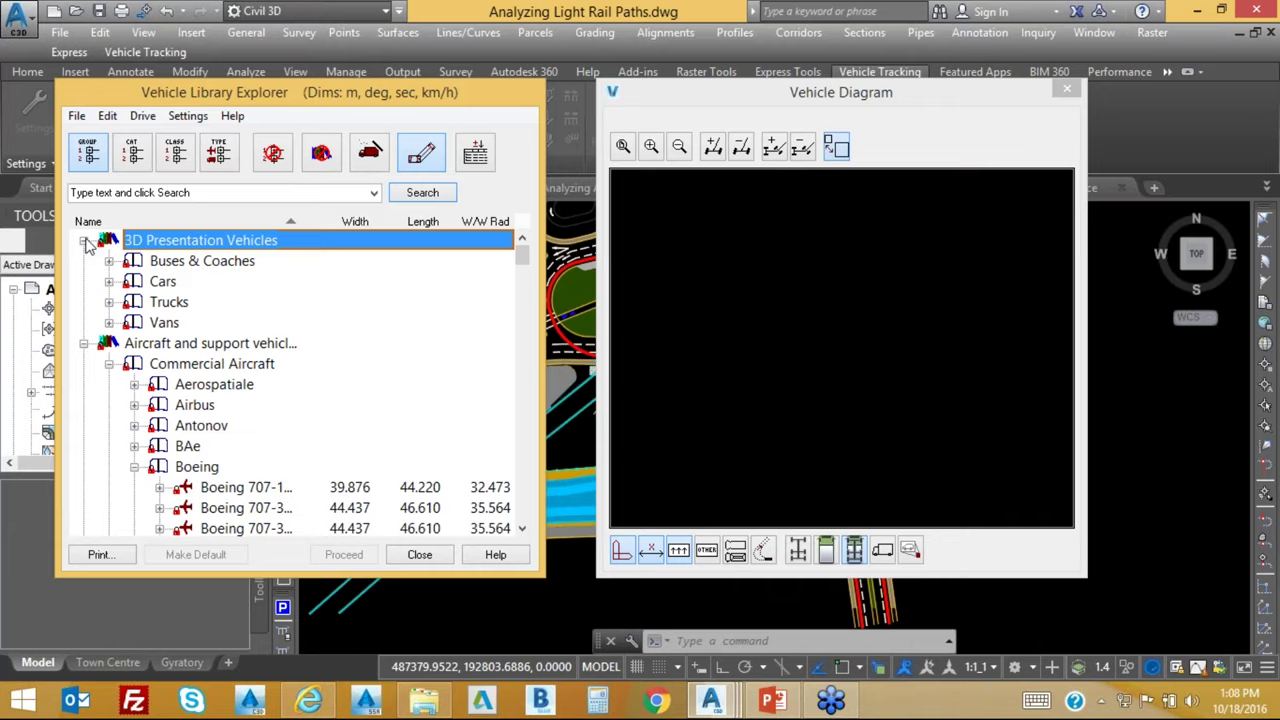
left_click(84, 241)
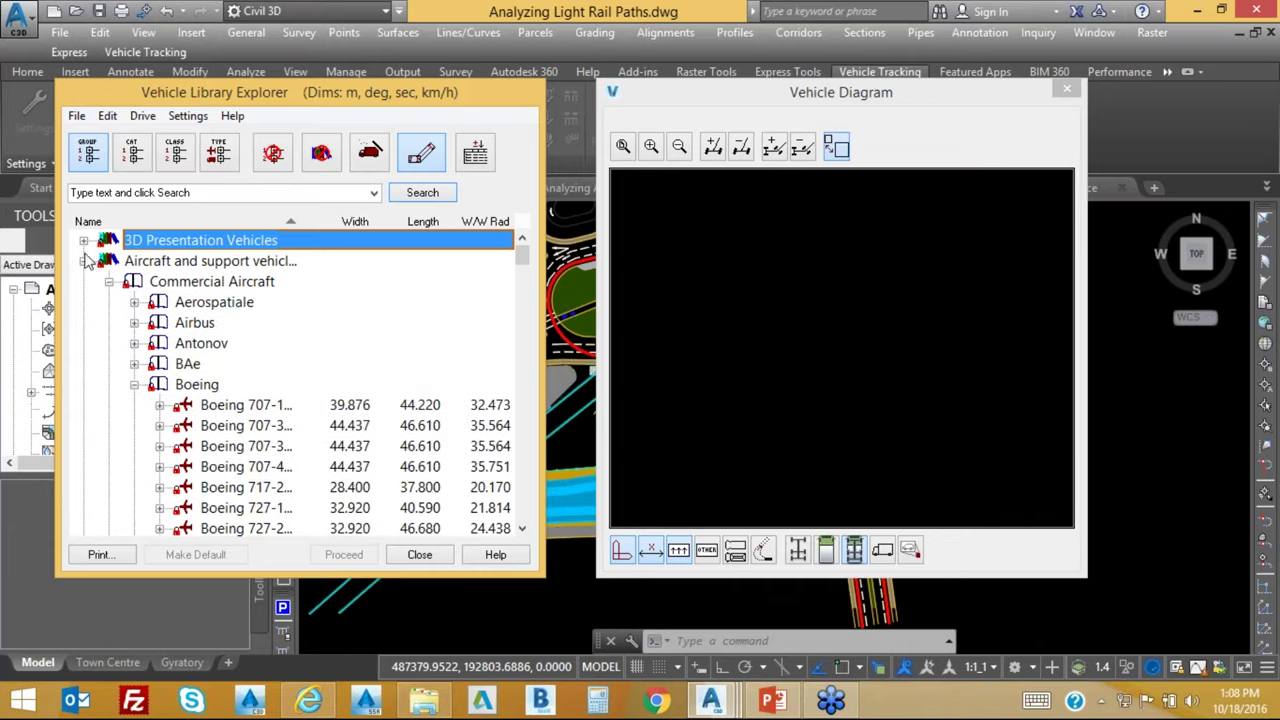
left_click(84, 261)
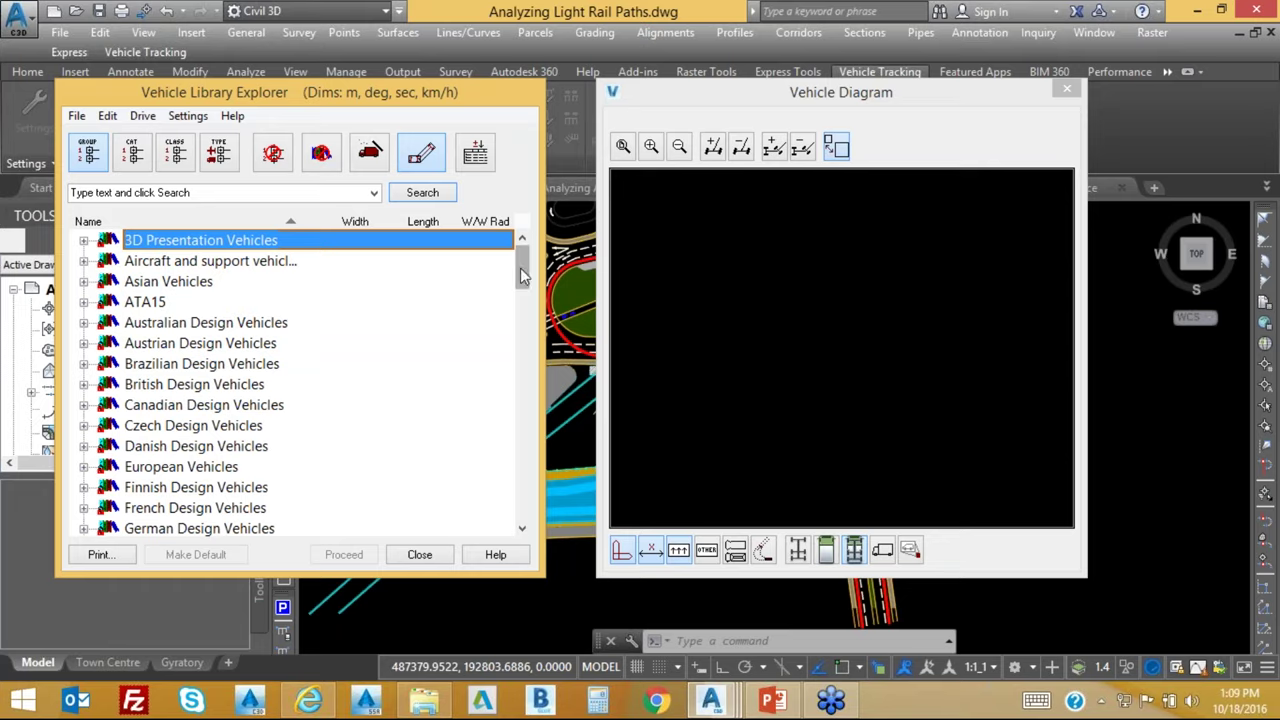
left_click_drag(522, 277, 522, 347)
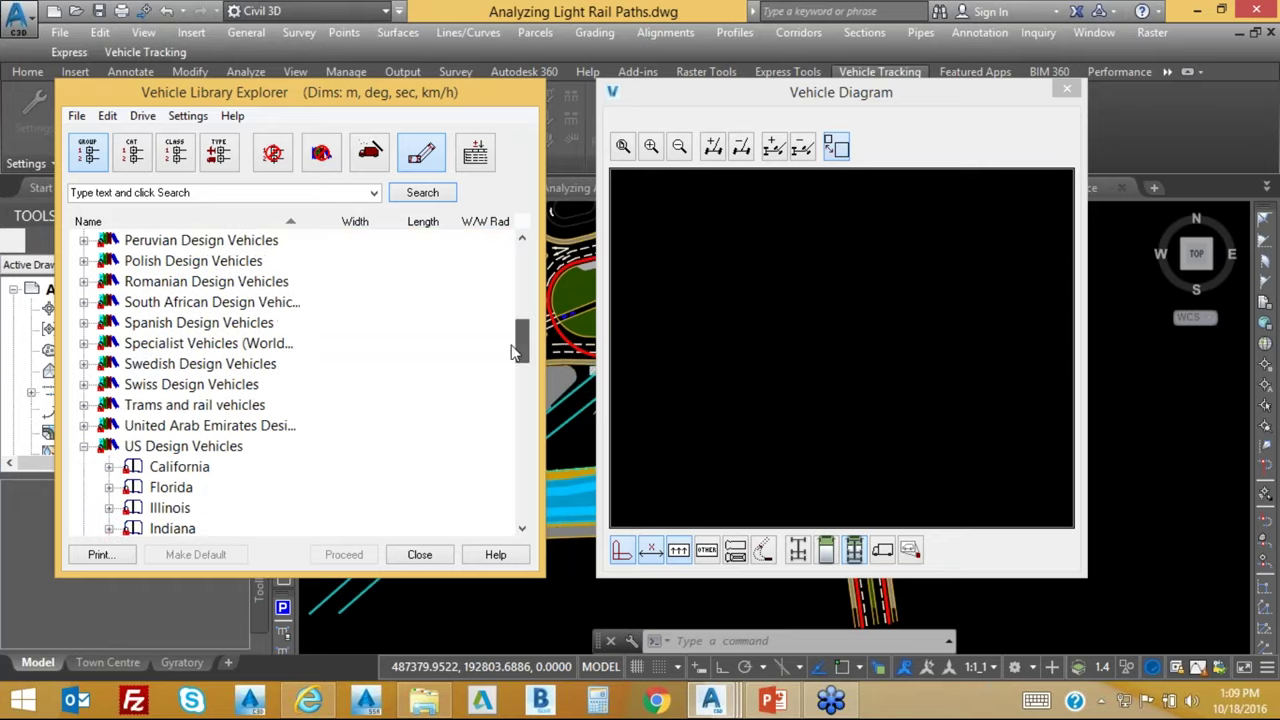
left_click(83, 405)
left_click(250, 427)
scroll(250, 427, "down", 7)
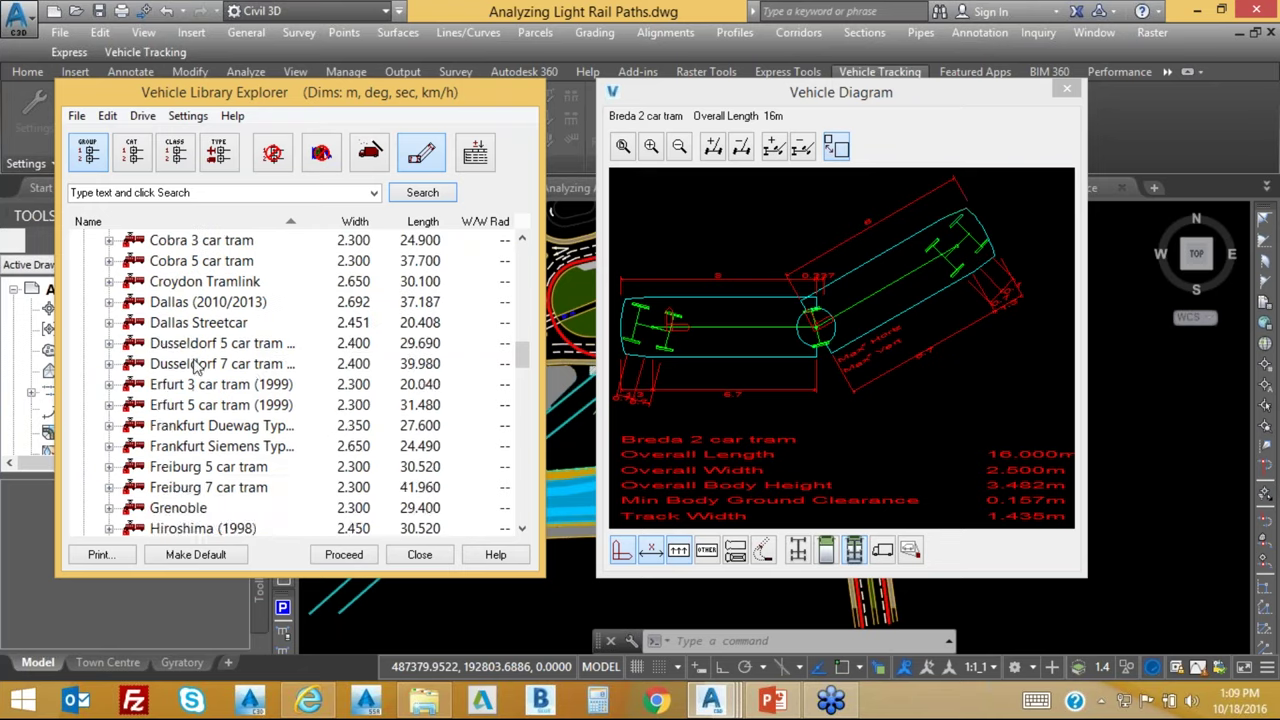
left_click(109, 322)
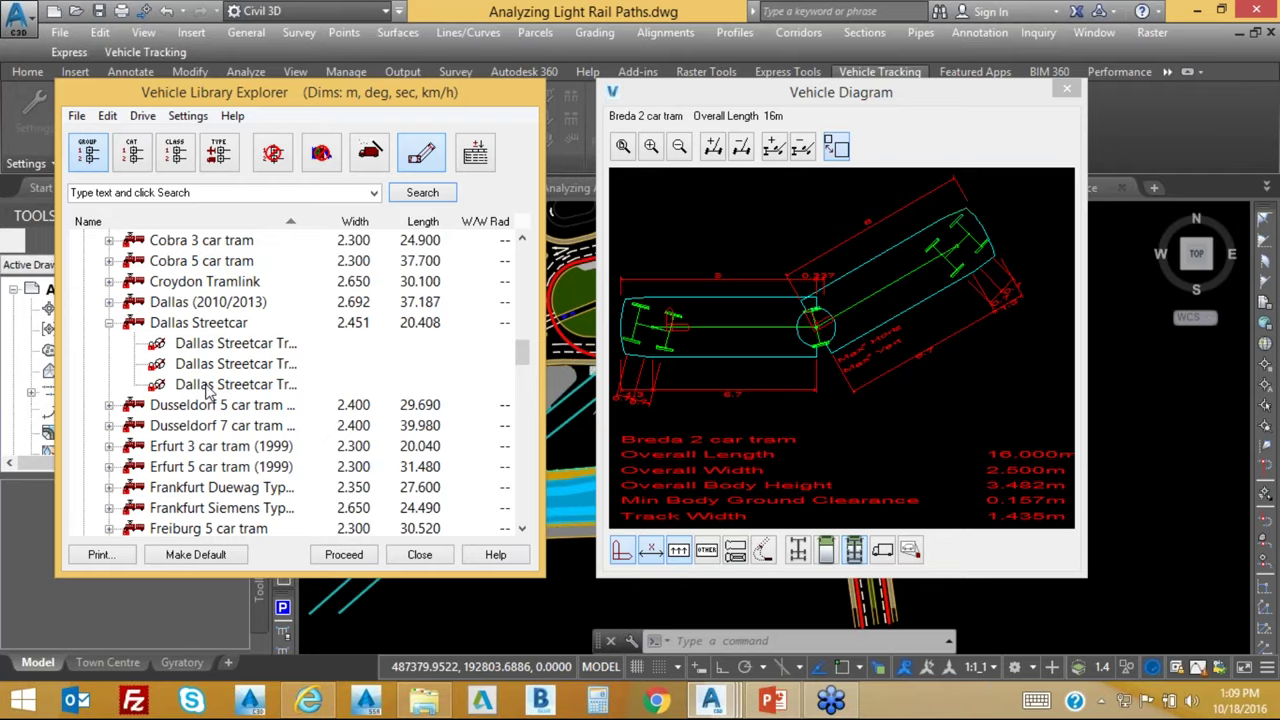
left_click(210, 328)
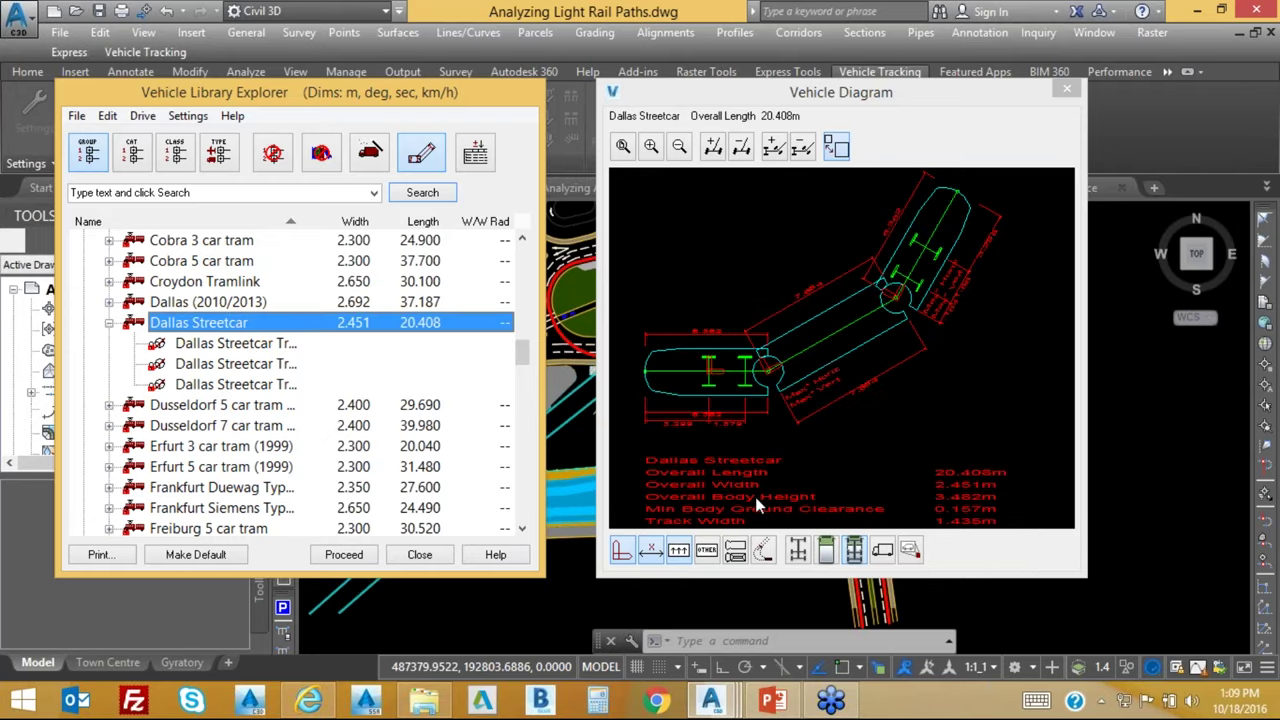
Proceed with the Dallas Streetcar without making it the default vehicle, and guide it forward along the red rail line over the river bridge.
left_click(360, 557)
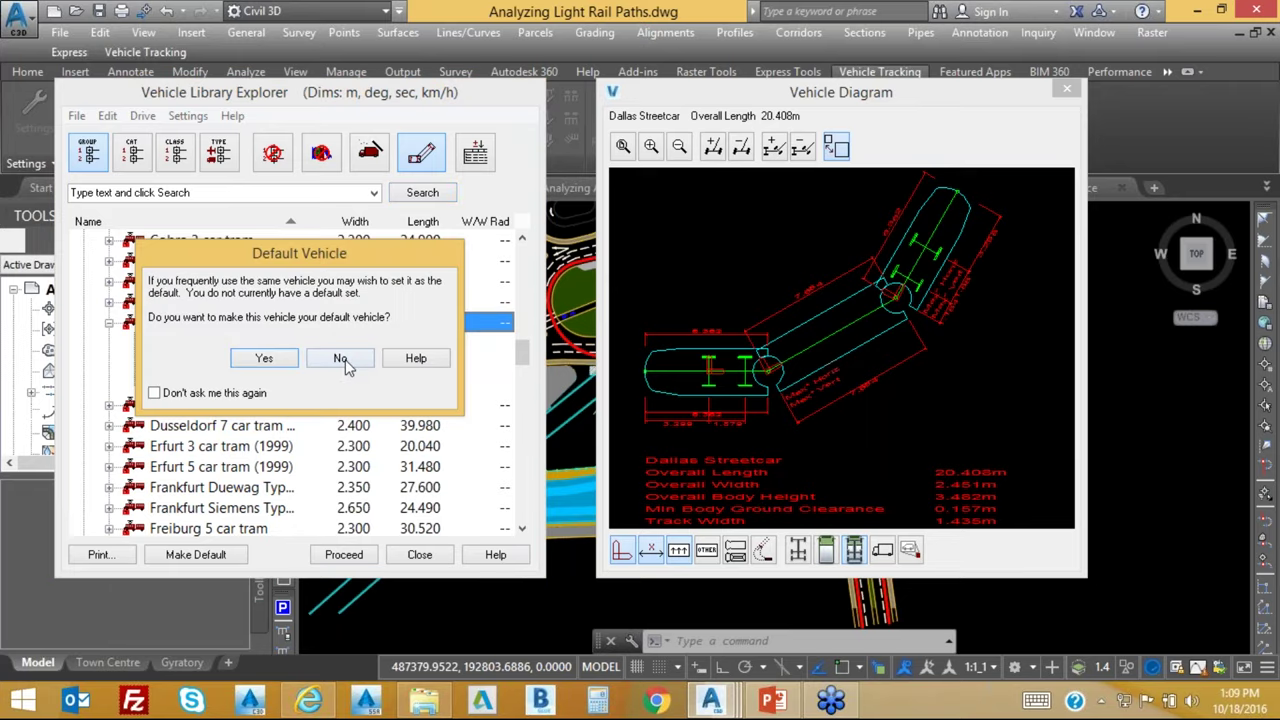
left_click(345, 359)
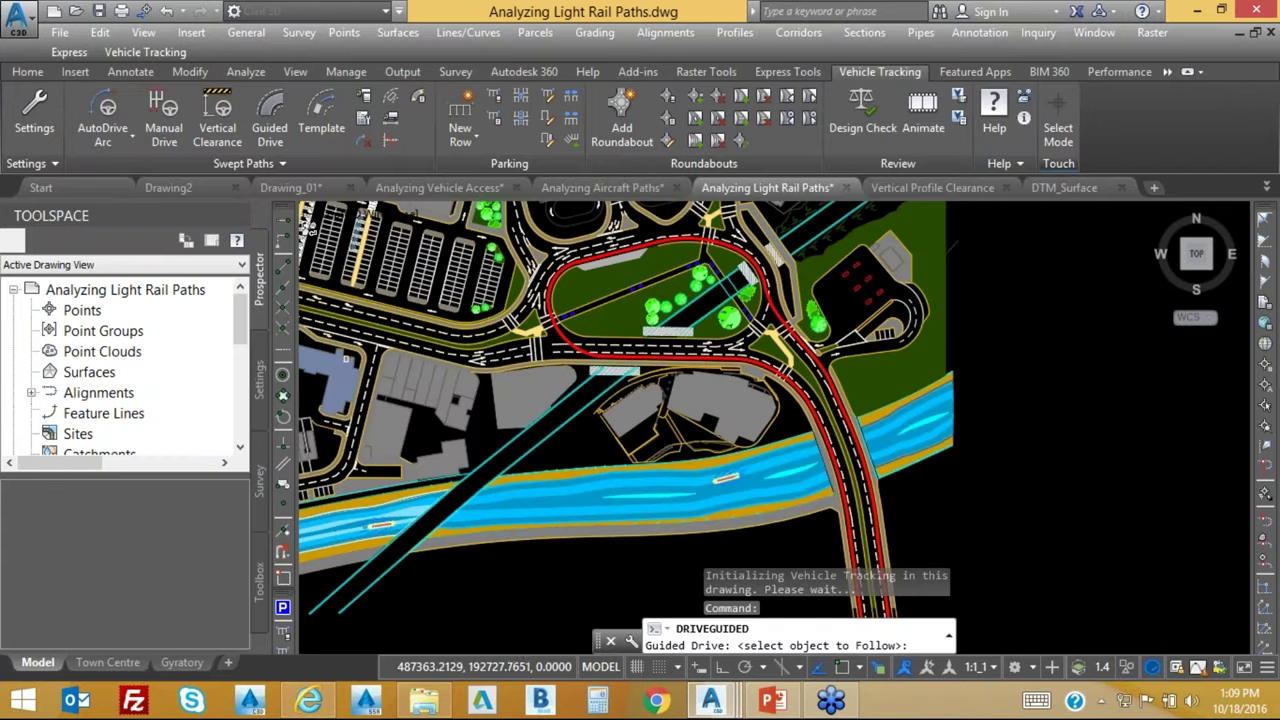
middle_click_drag(917, 520, 714, 260)
scroll(714, 260, "down", 3)
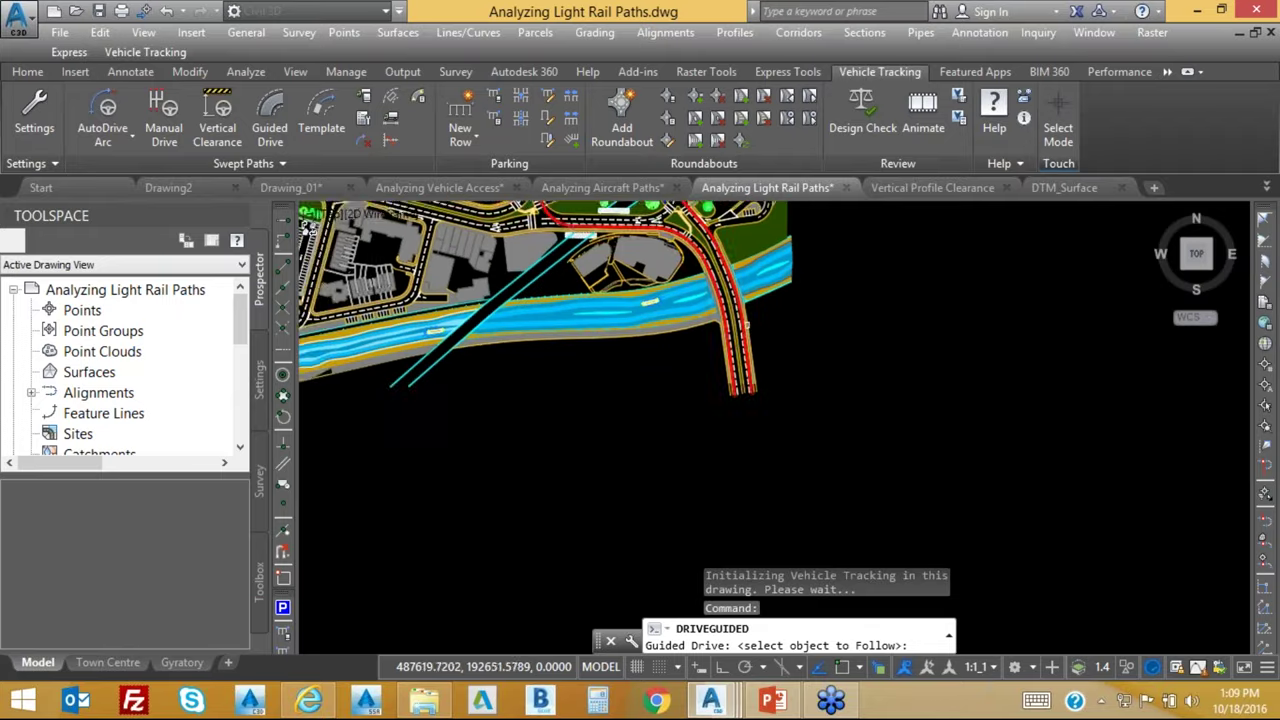
middle_click_drag(746, 399, 714, 475)
scroll(714, 475, "up", 3)
left_click(308, 228)
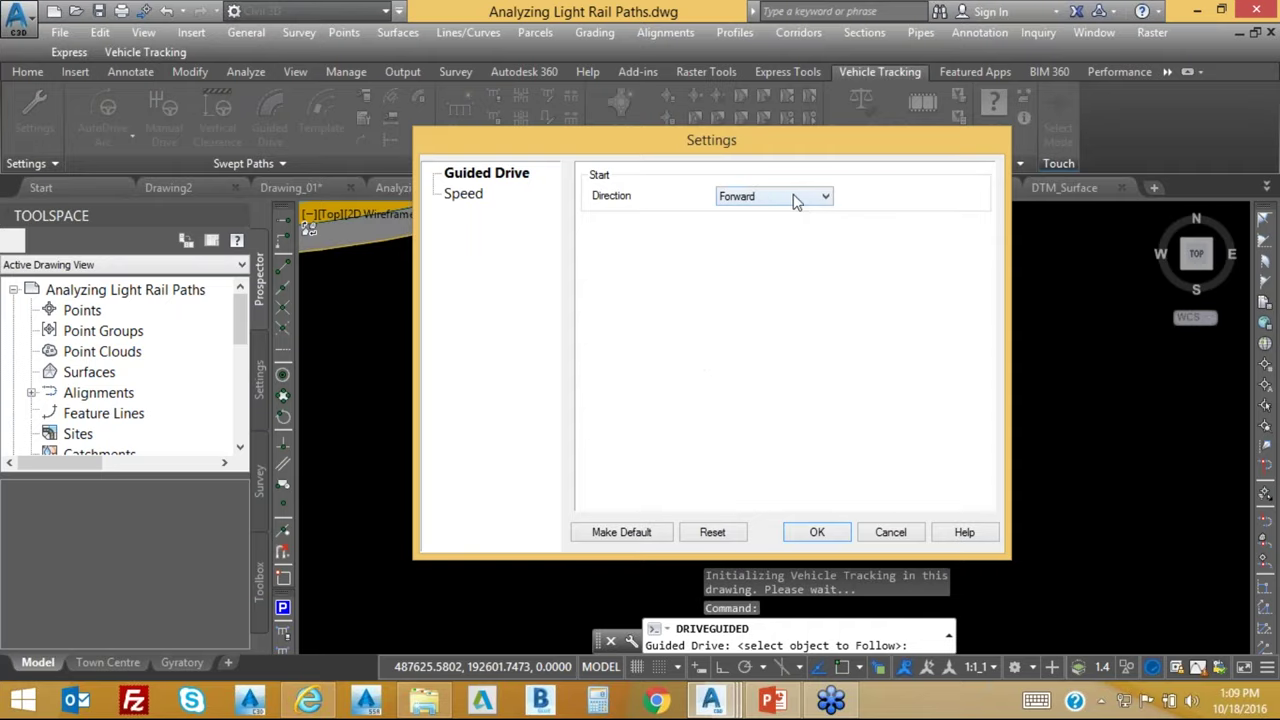
left_click(815, 532)
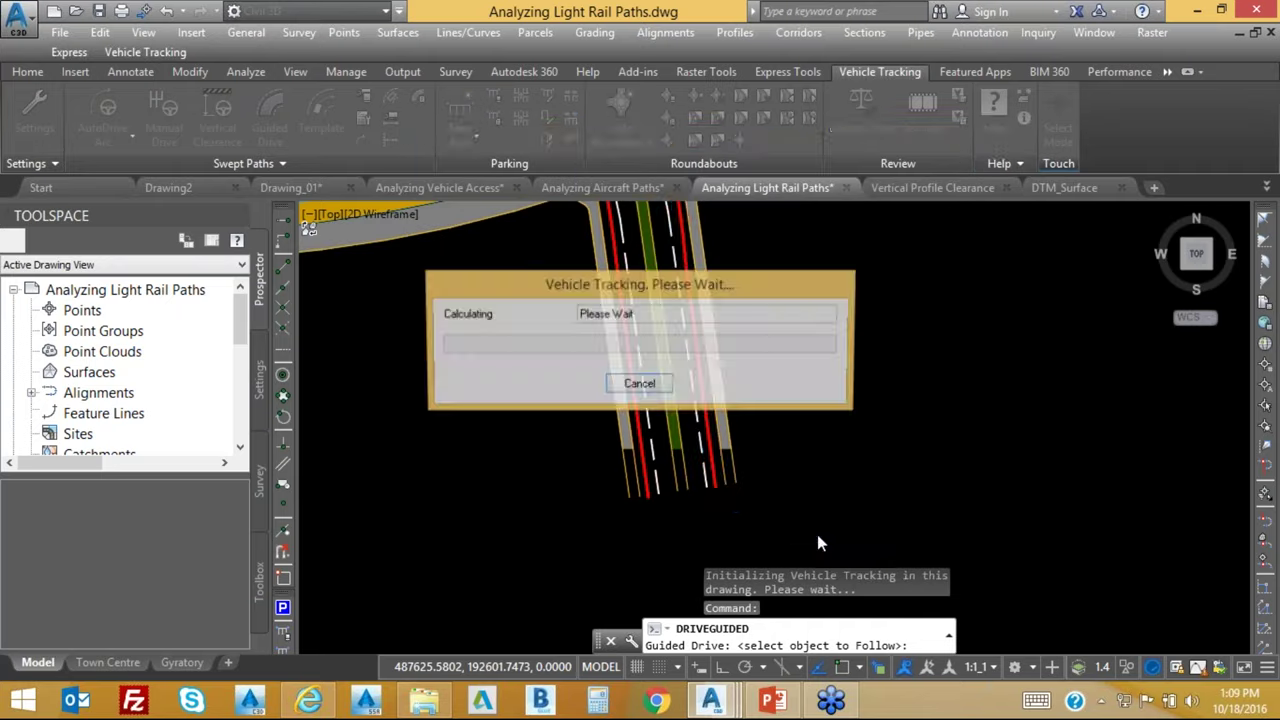
Examine the streetcar's swept path along the bridge and around the central loop.
scroll(788, 337, "down", 3)
scroll(788, 337, "up", 5)
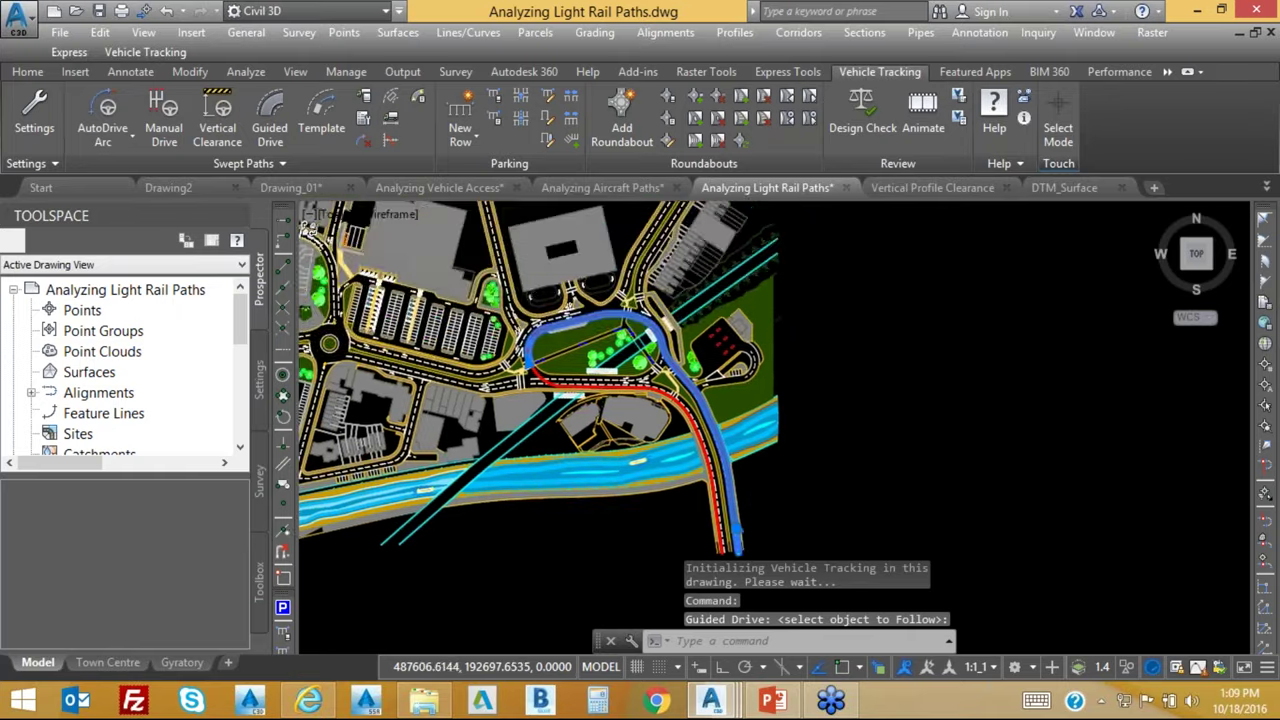
scroll(707, 425, "up", 3)
middle_click_drag(380, 205, 543, 330)
scroll(543, 330, "up", 3)
scroll(543, 330, "down", 4)
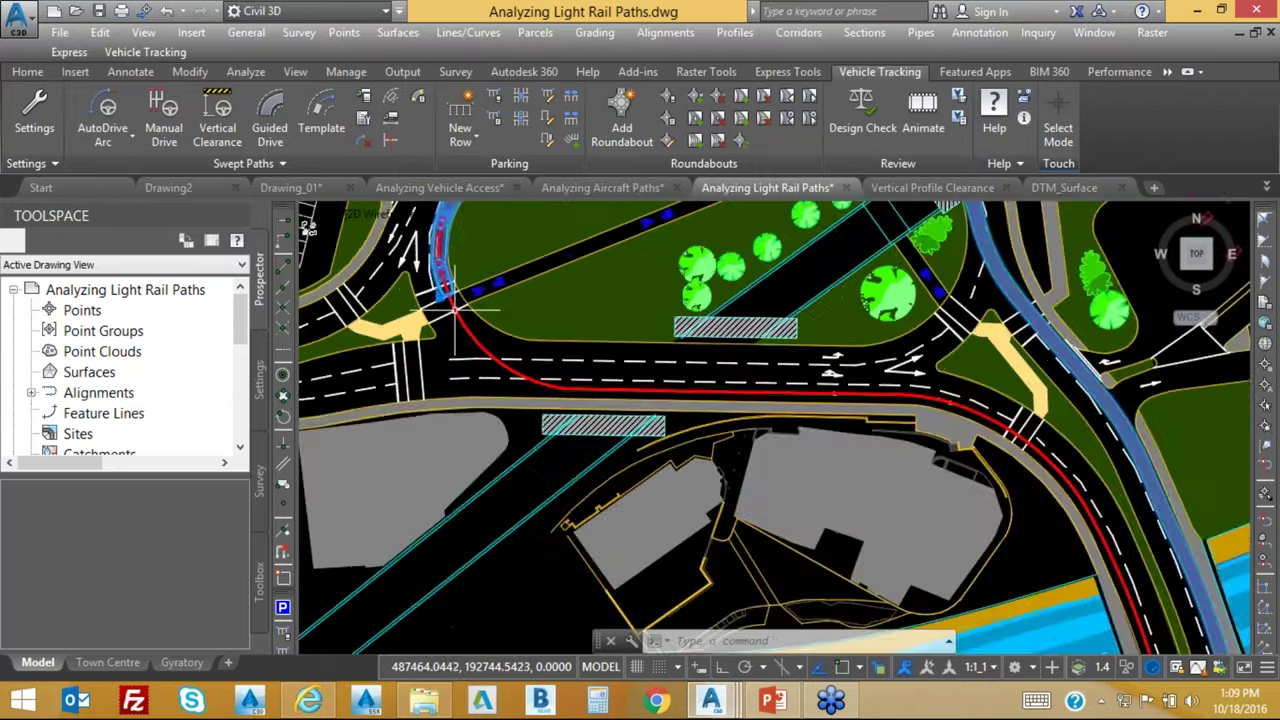
scroll(717, 458, "down", 2)
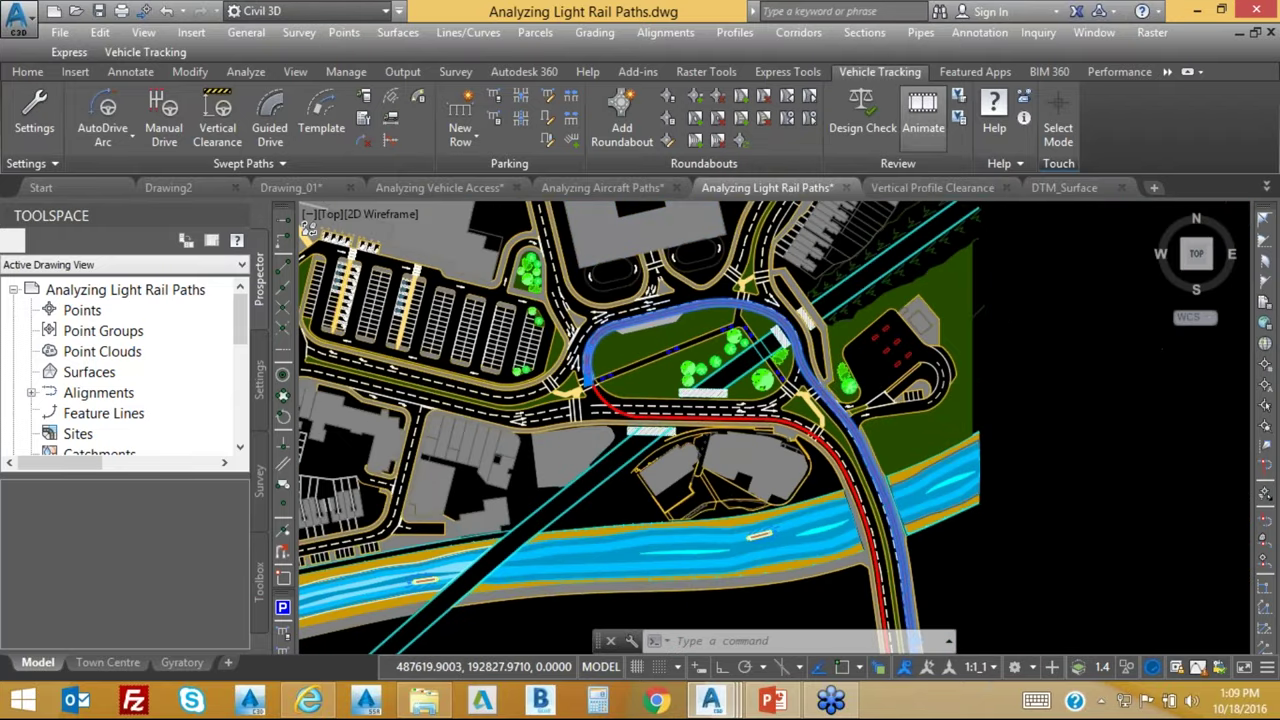
Play the streetcar path animation in 3D with a tracking camera set to 65 back, 49 side and 17 height.
left_click(922, 115)
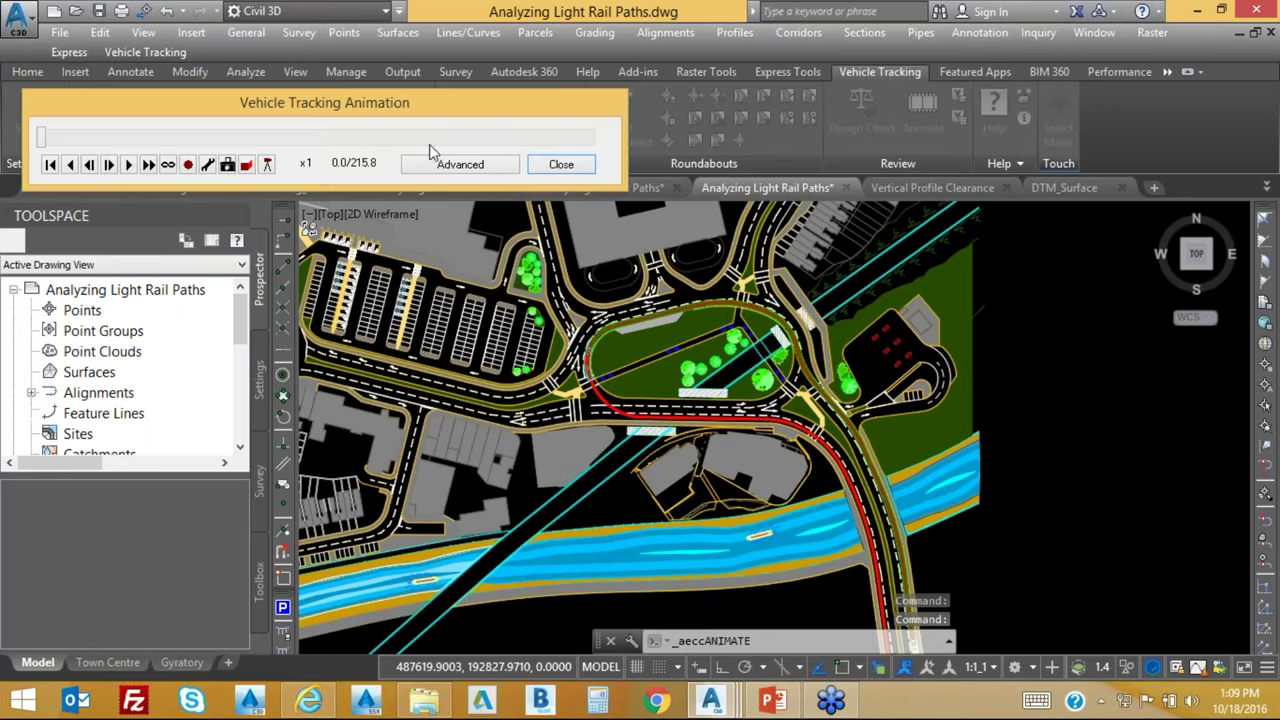
left_click(128, 164)
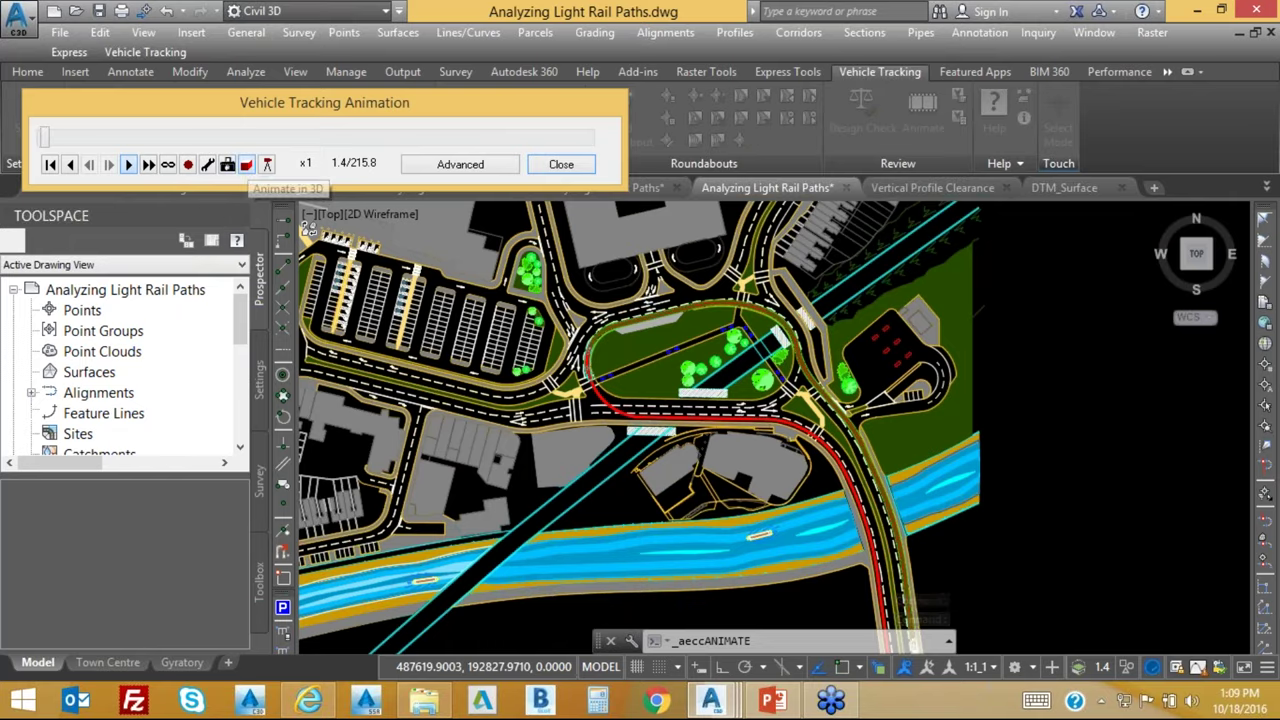
left_click(267, 165)
left_click(267, 165)
left_click_drag(307, 275, 225, 434)
left_click_drag(205, 575, 208, 571)
left_click_drag(327, 552, 341, 522)
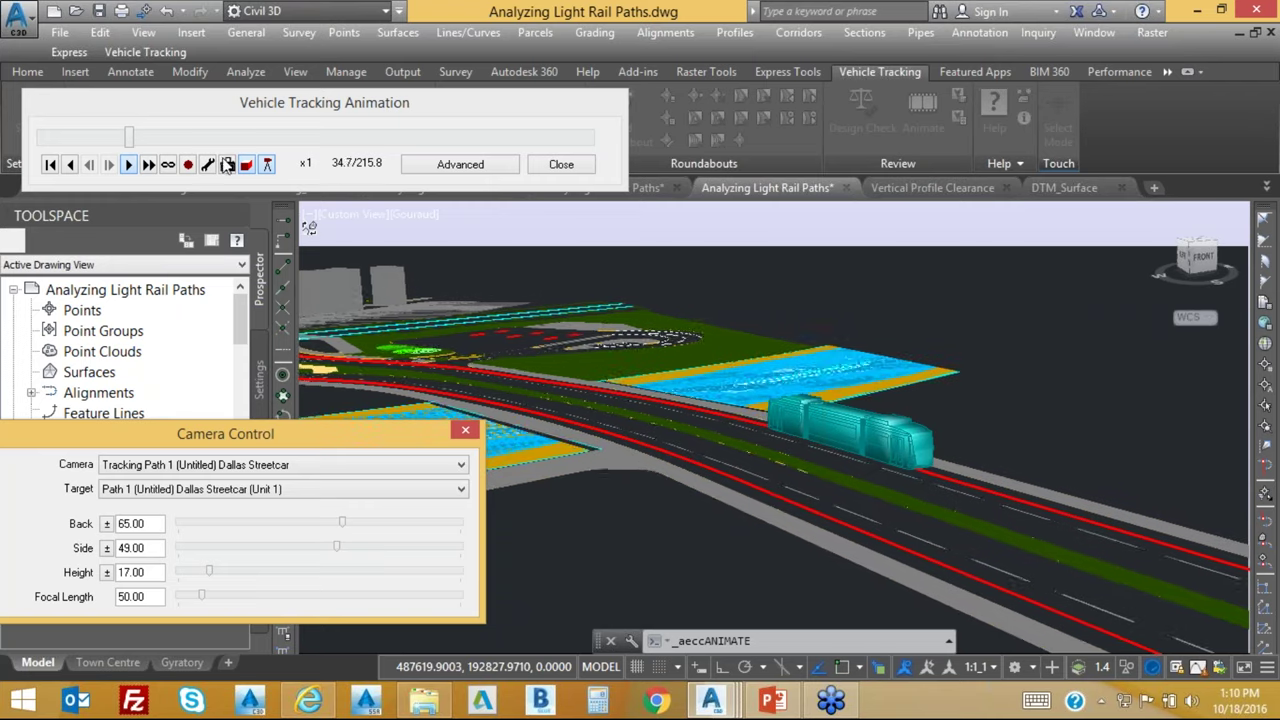
Raise the animation playback speed to x32 and run the streetcar animation to its end.
left_click(149, 165)
left_click(149, 165)
left_click(149, 165)
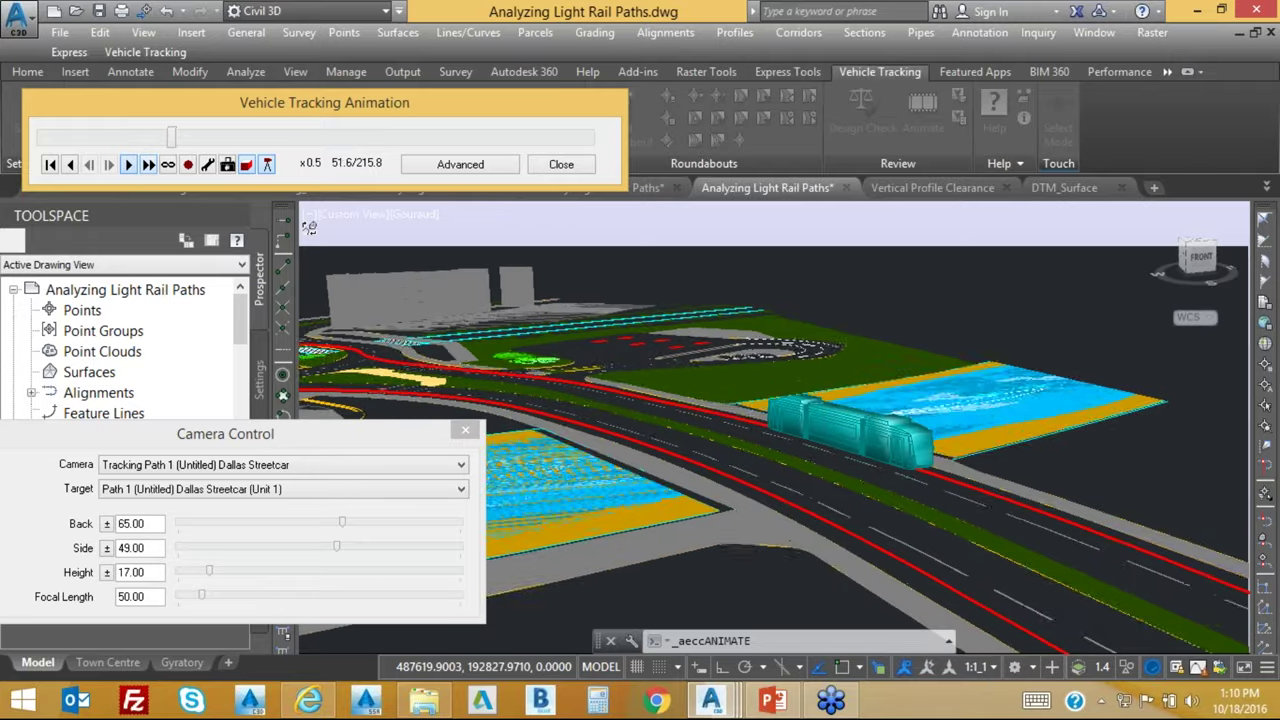
left_click(149, 165)
left_click(149, 165)
left_click(149, 165)
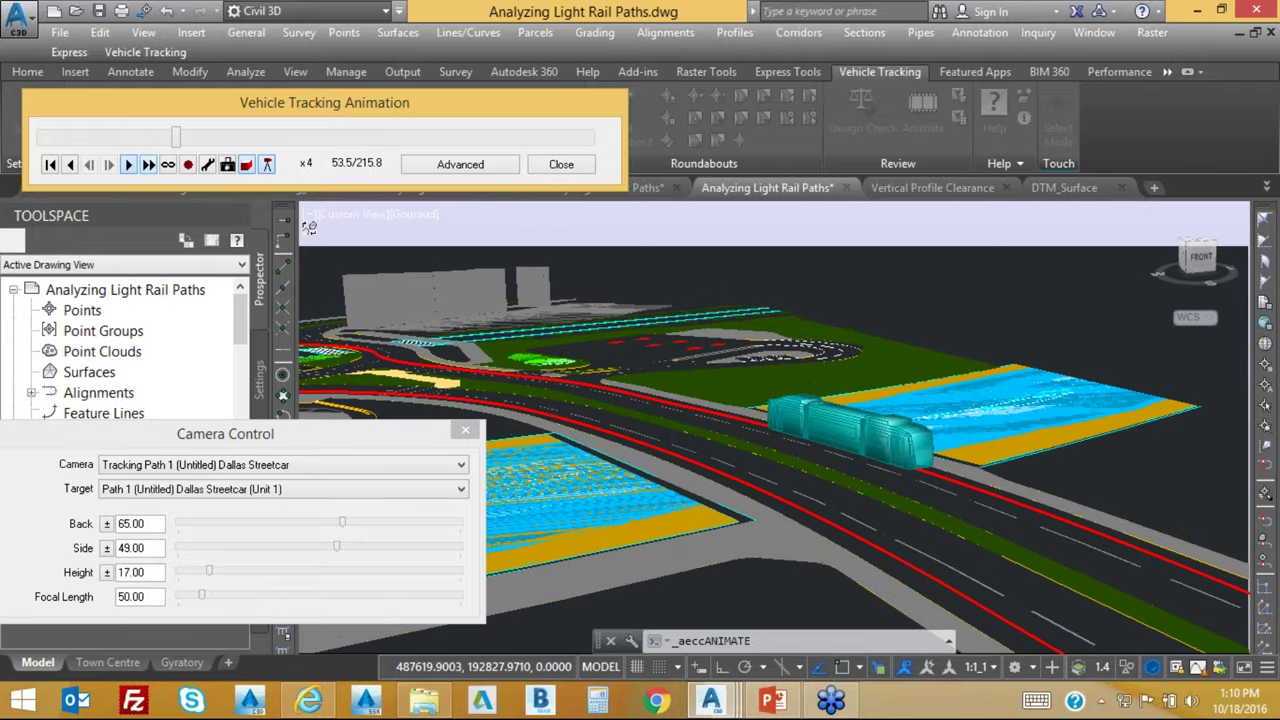
left_click(149, 165)
left_click(149, 165)
left_click(149, 165)
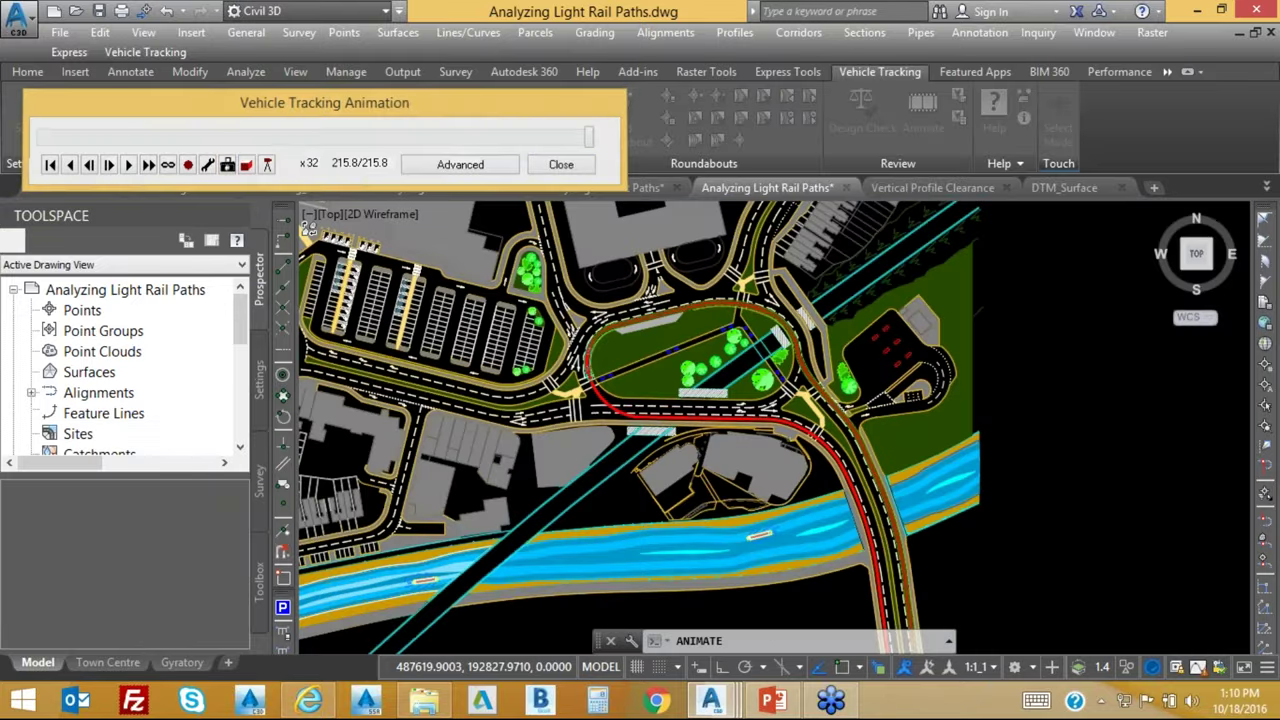
Insert the Dallas Streetcar's vehicle profile from its path into the empty area east of the site plan and examine its dimensions.
scroll(838, 486, "up", 6)
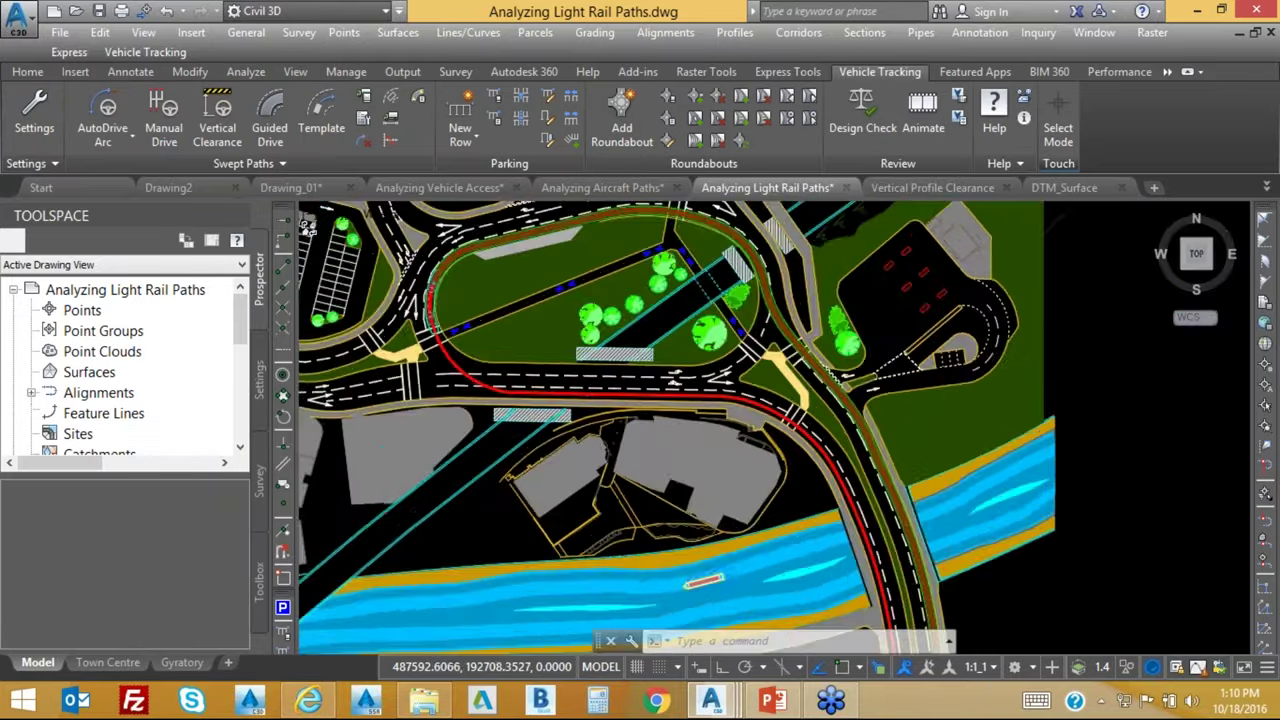
scroll(571, 271, "up", 3)
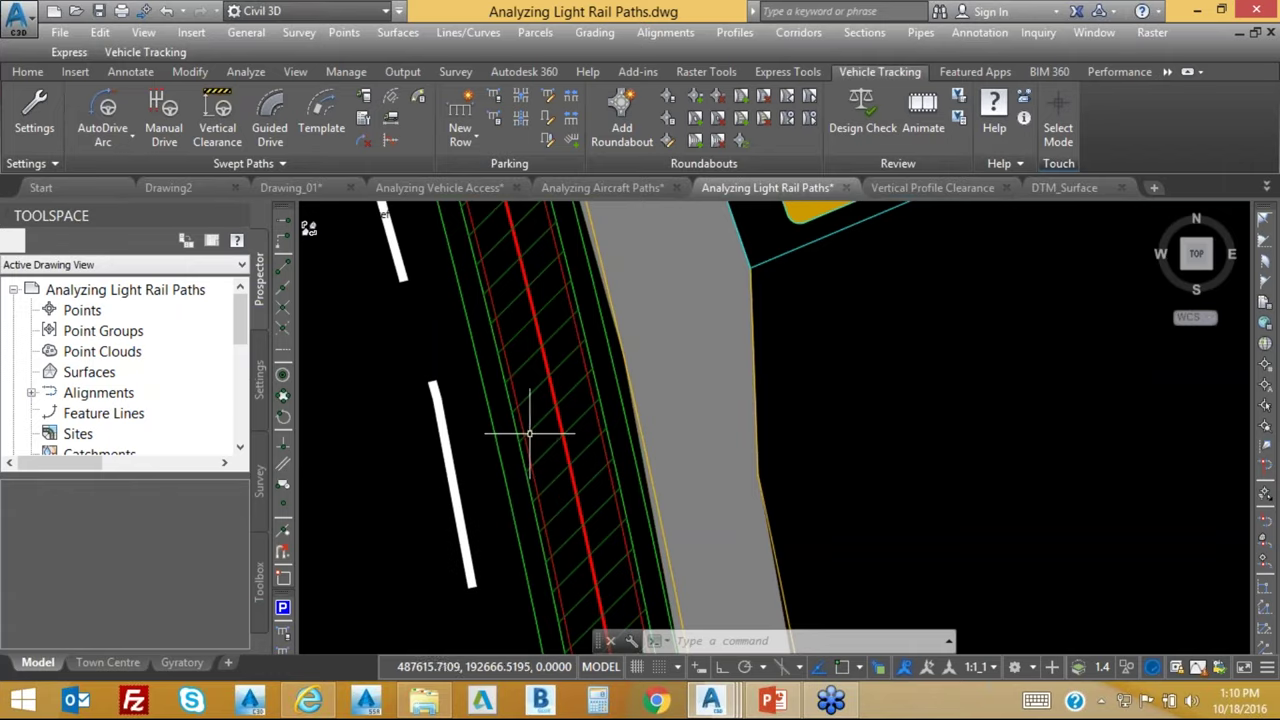
left_click(399, 116)
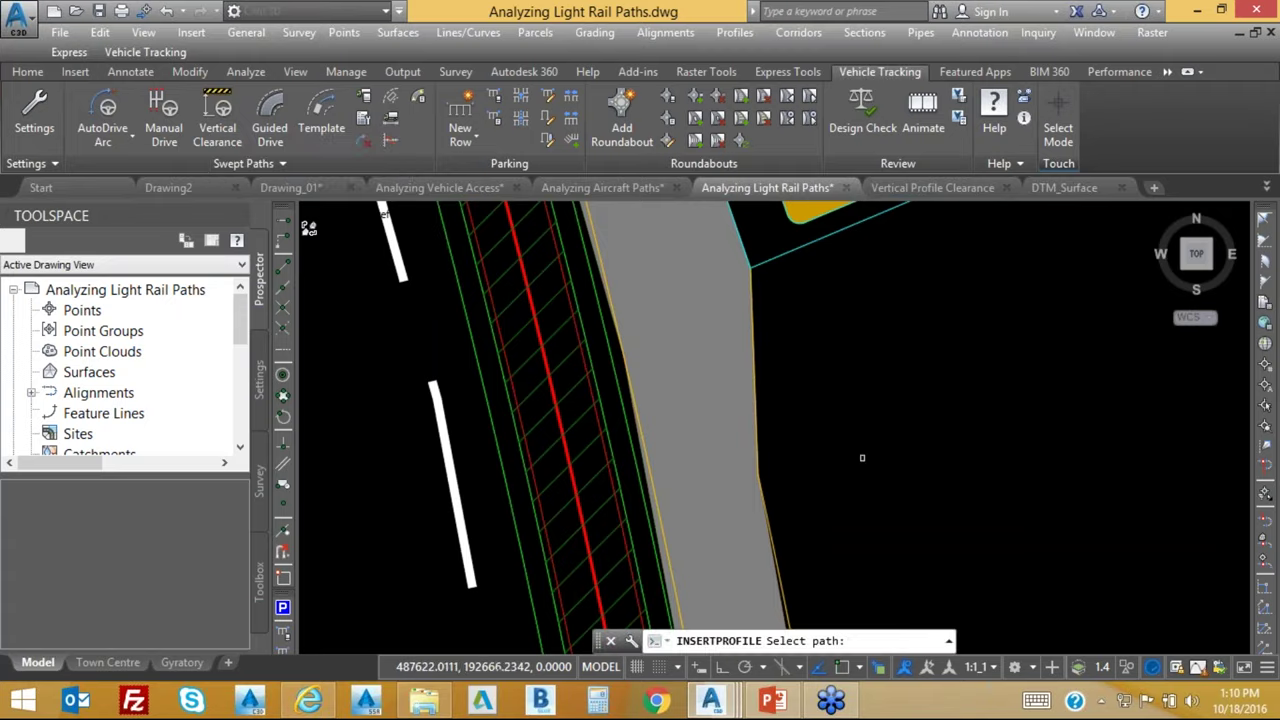
scroll(760, 423, "down", 4)
scroll(625, 420, "down", 3)
mouse_move(625, 420)
middle_mouse_down()
mouse_move(625, 490)
mouse_move(555, 605)
middle_mouse_up()
middle_click_drag(430, 290, 460, 304)
scroll(636, 372, "up", 5)
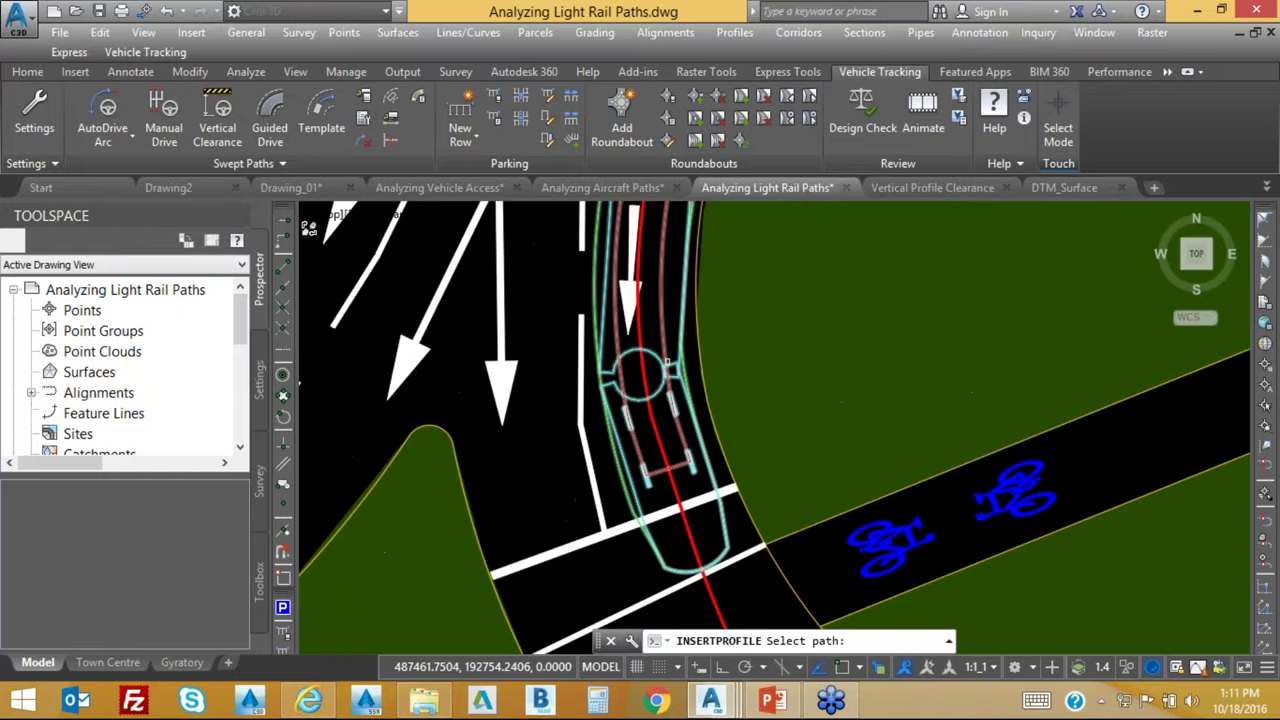
left_click(636, 372)
scroll(636, 372, "down", 5)
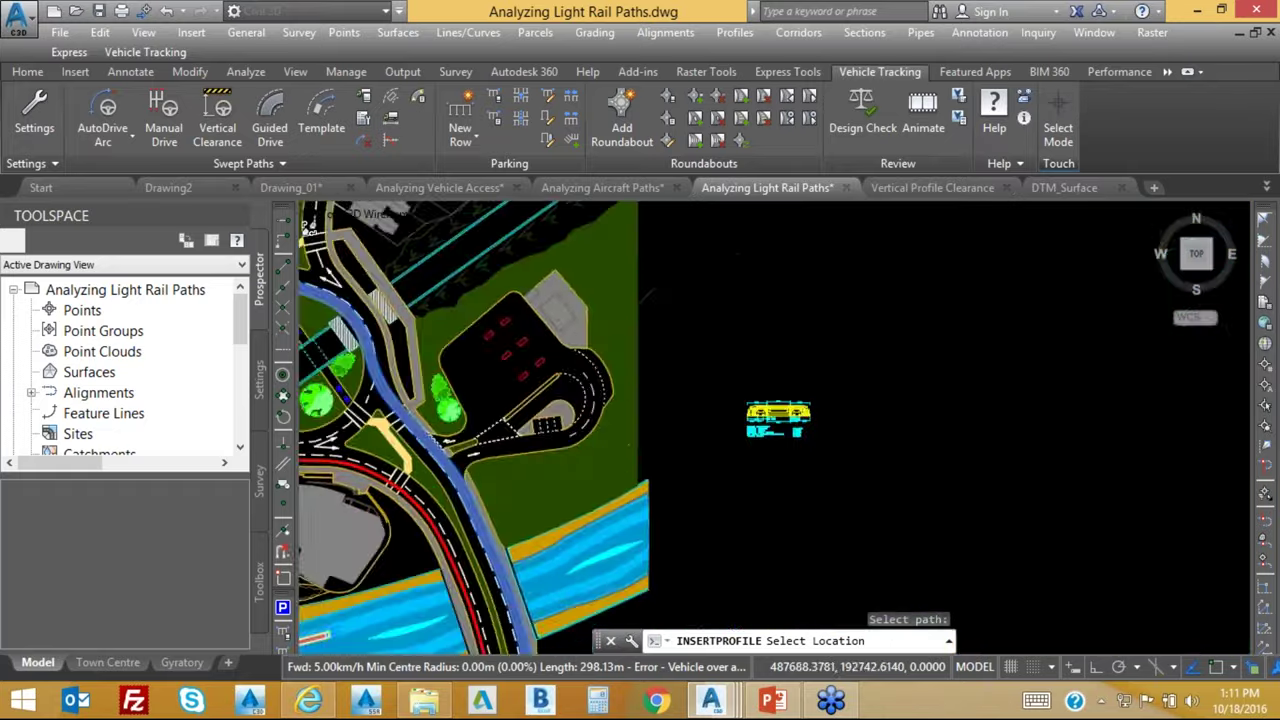
left_click(780, 398)
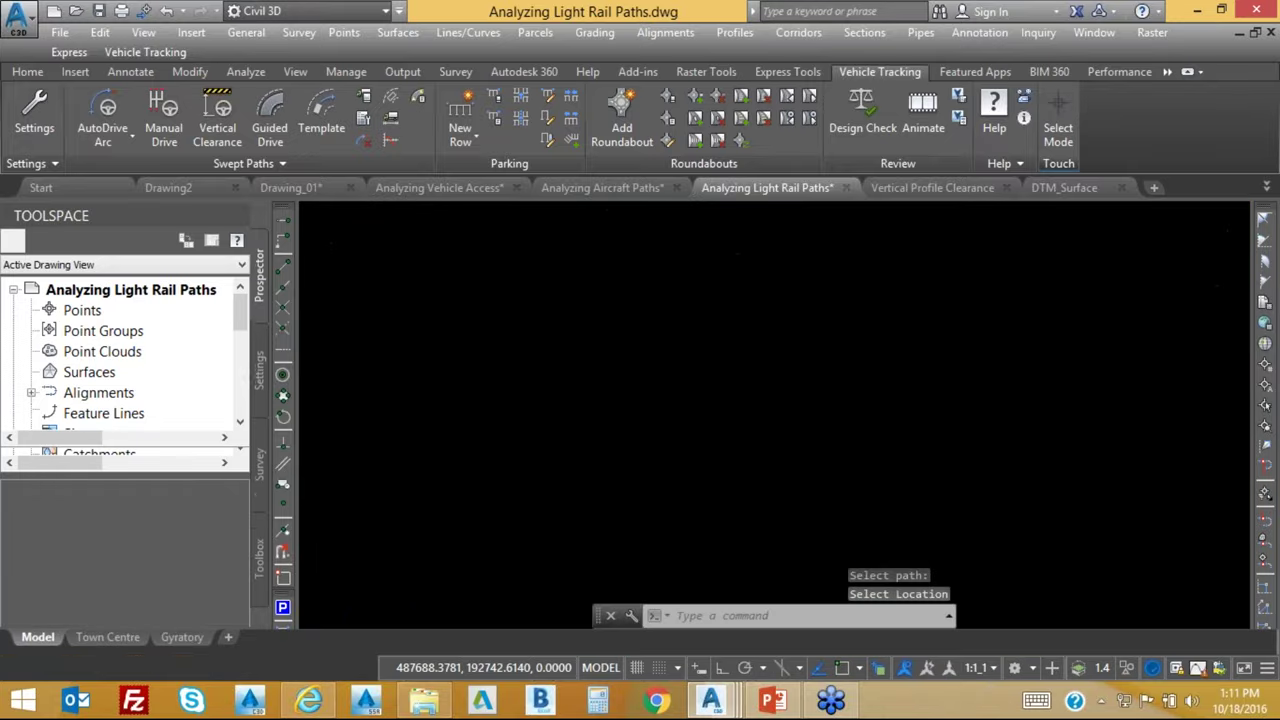
scroll(795, 392, "up", 8)
scroll(757, 434, "down", 5)
key("Escape")
scroll(731, 440, "up", 3)
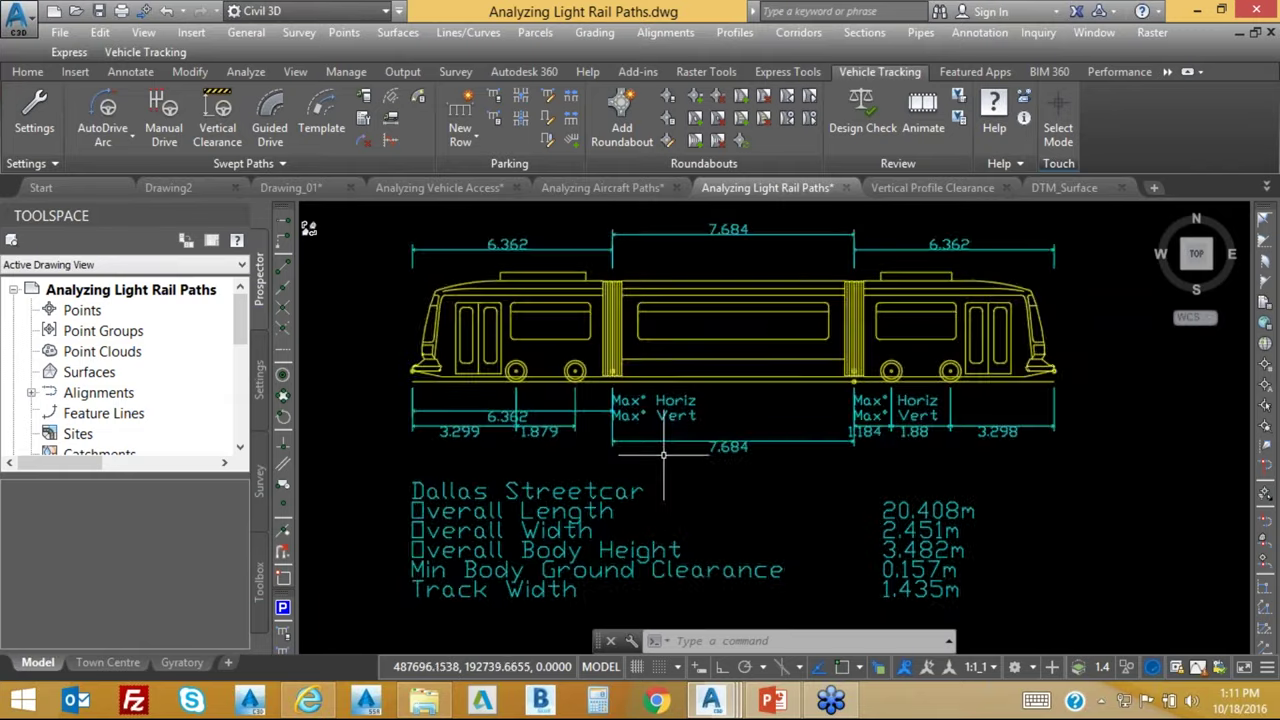
Start a ground conflict analysis on the streetcar path, review its surface assignment options and cancel without assigning surfaces.
left_click(420, 103)
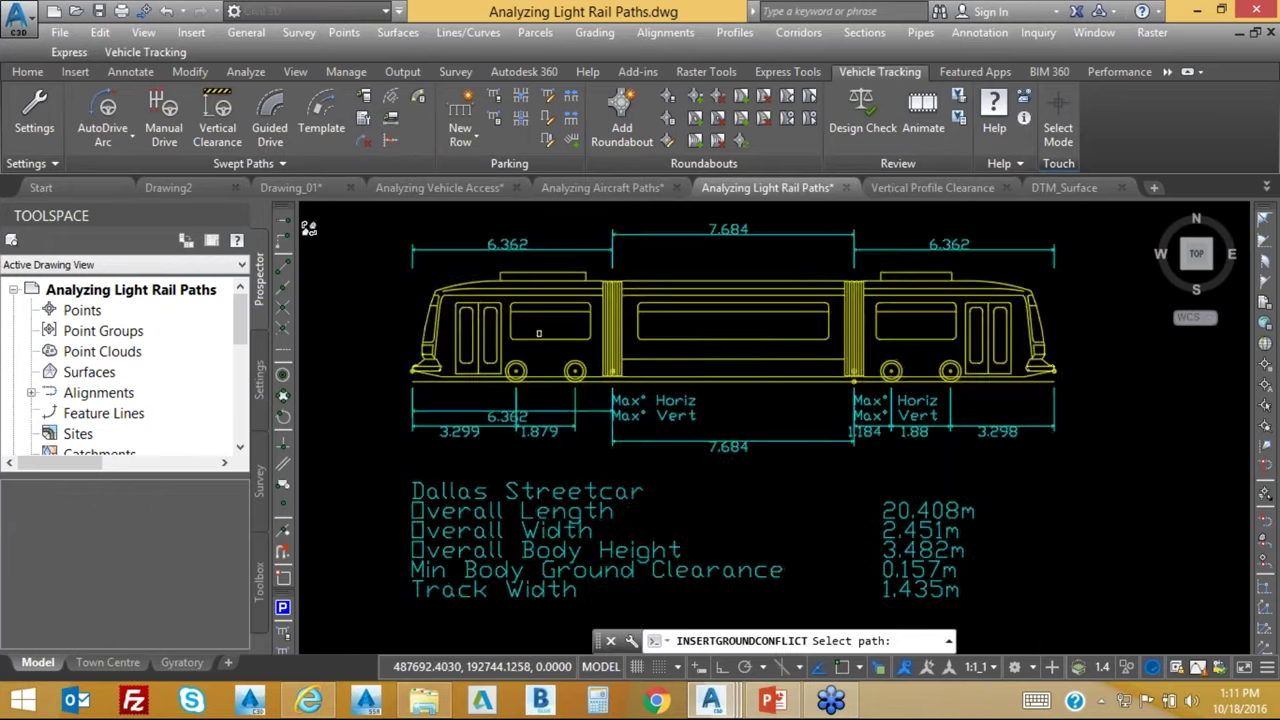
scroll(558, 376, "down", 10)
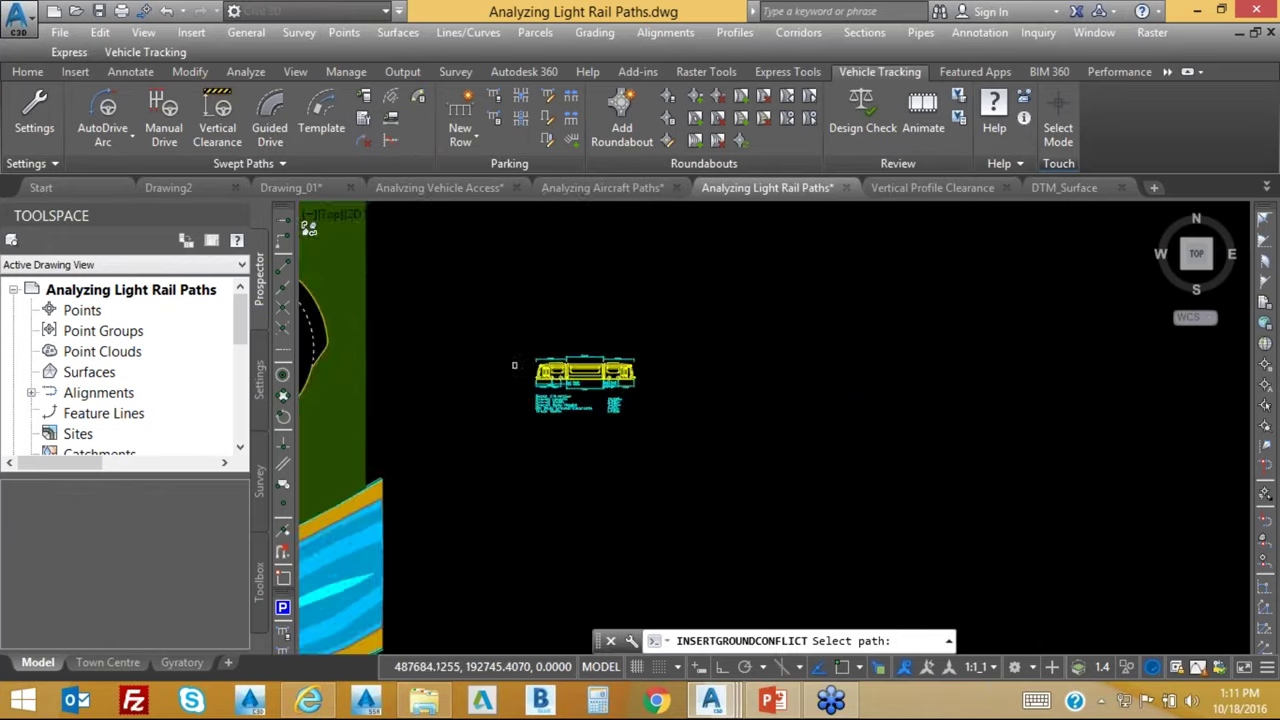
middle_click_drag(443, 389, 605, 368)
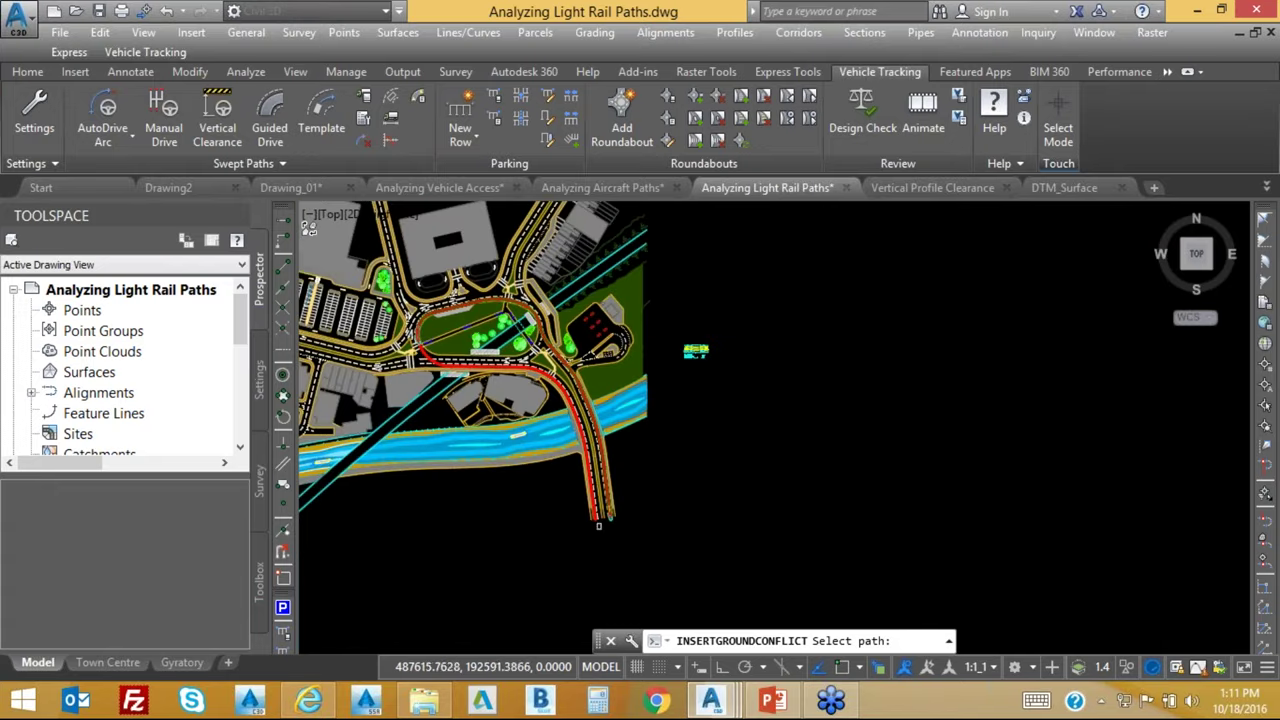
scroll(622, 453, "up", 3)
scroll(630, 485, "up", 2)
scroll(622, 497, "up", 1)
left_click(620, 539)
left_click(620, 545)
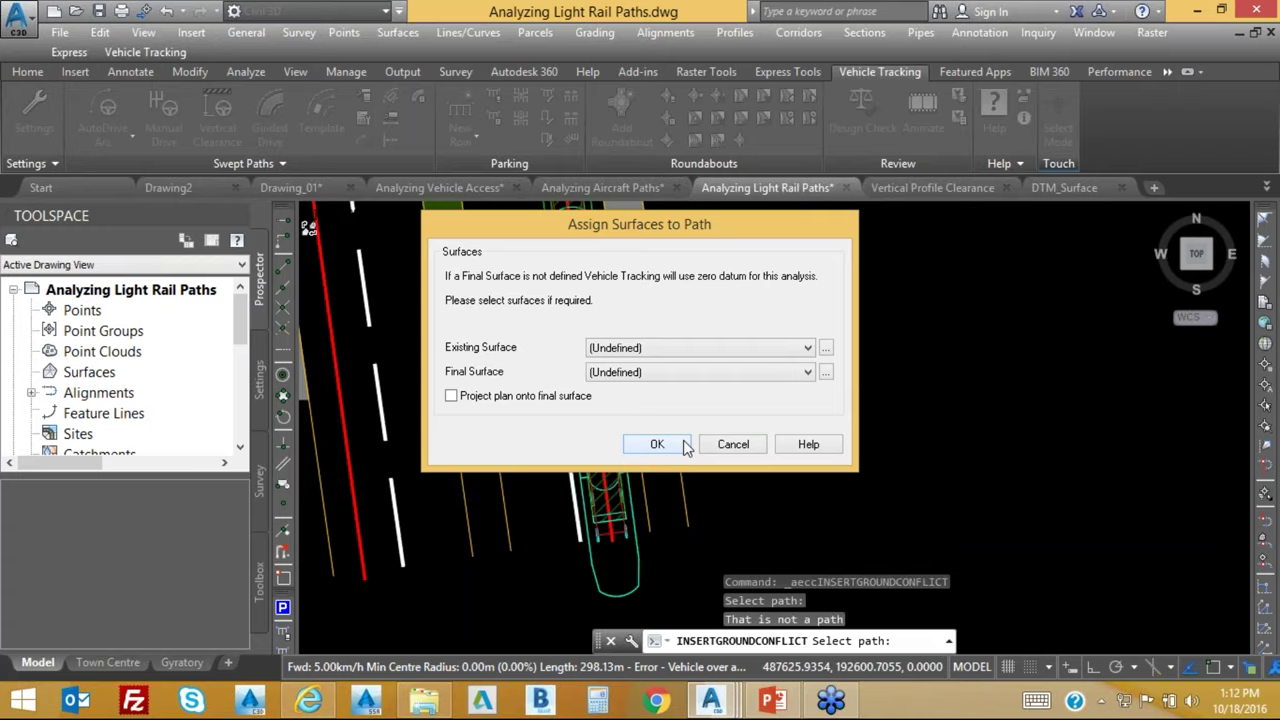
left_click(735, 446)
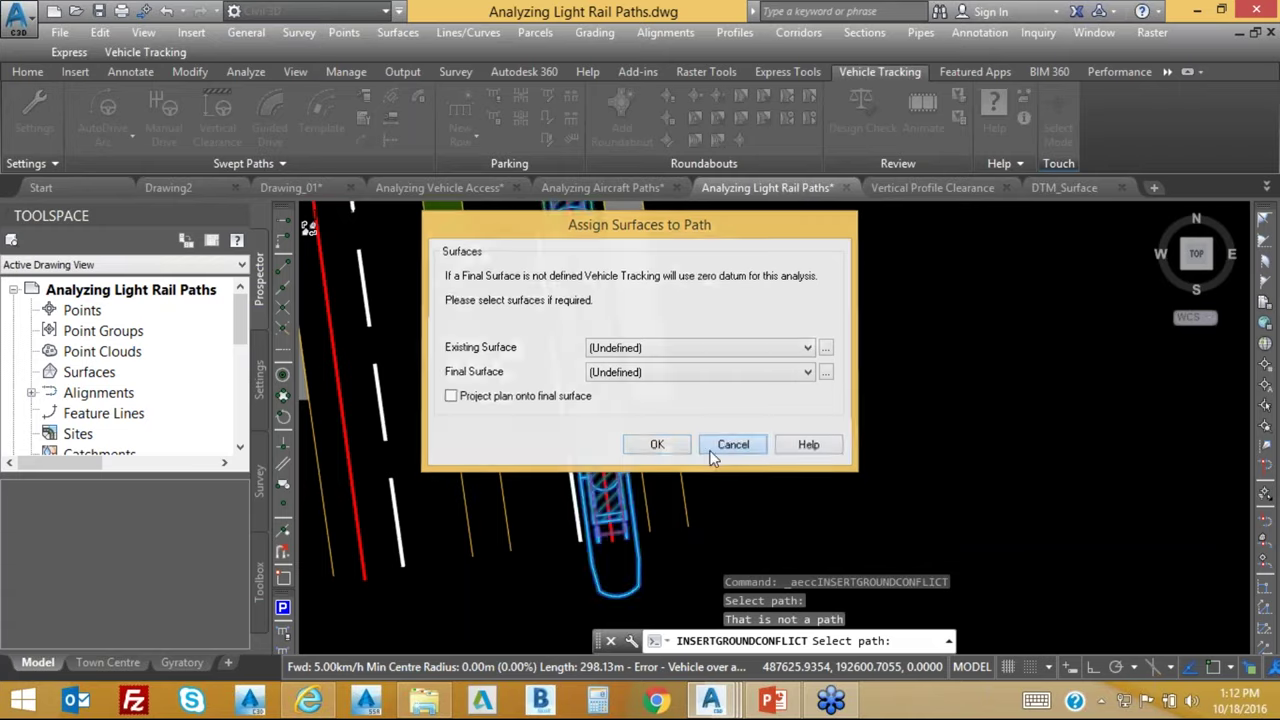
Switch to the Vertical Profile Clearance drawing and list the properties of the humped profile polyline.
left_click(925, 193)
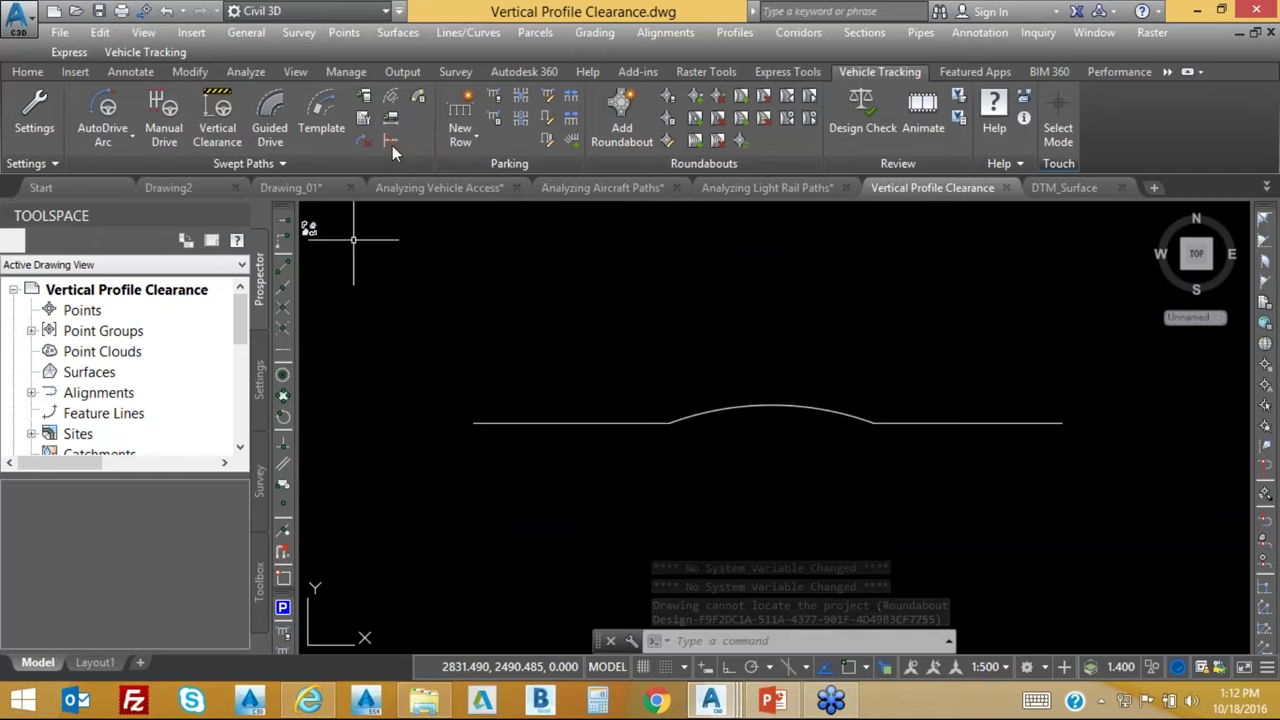
scroll(672, 432, "up", 4)
scroll(672, 432, "down", 3)
type("li")
key("Return")
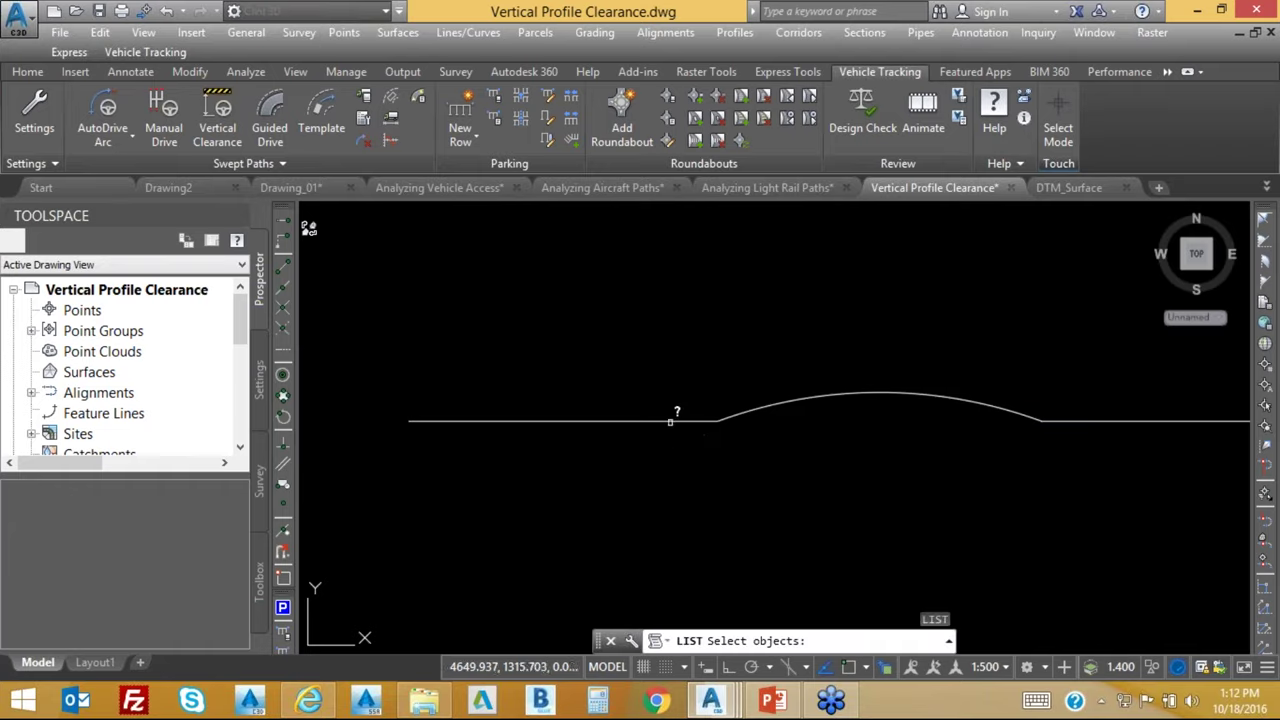
left_click(670, 421)
key("Return")
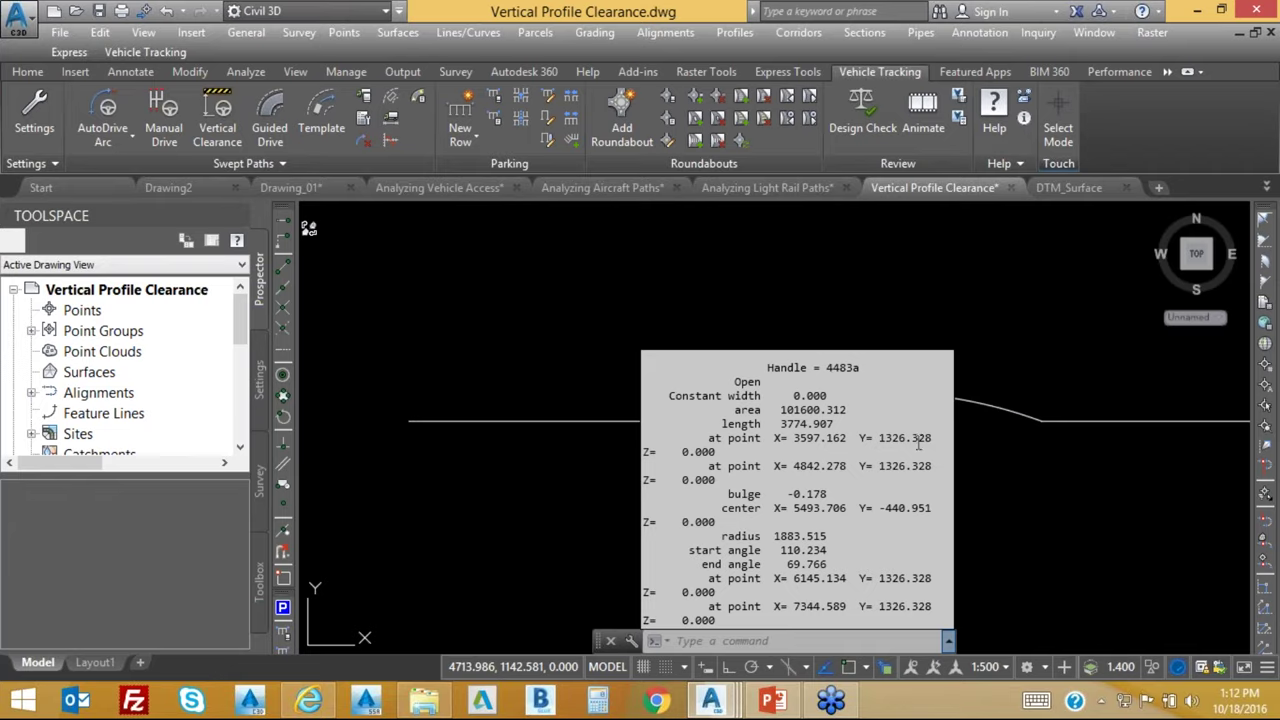
Start a vertical clearance analysis and choose the DB32 Private Car from the DB32 group of the British Design Vehicles.
middle_click_drag(559, 505, 546, 605)
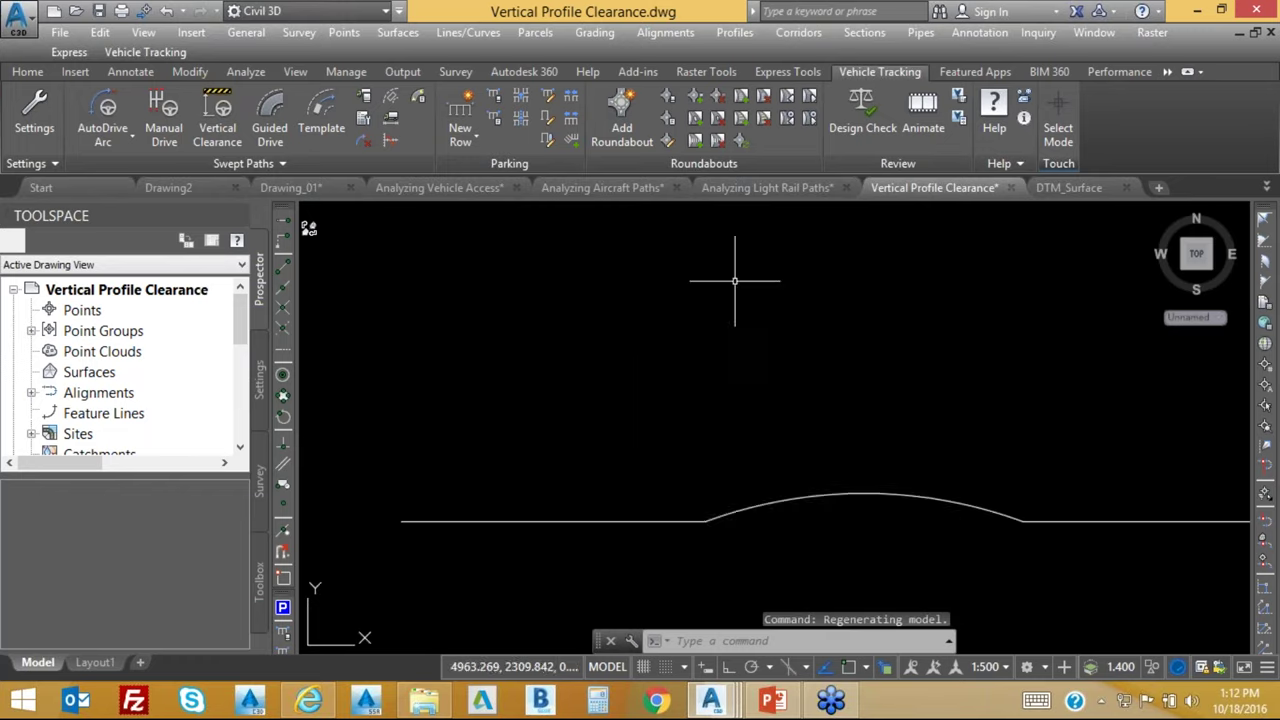
middle_click_drag(826, 443, 830, 395)
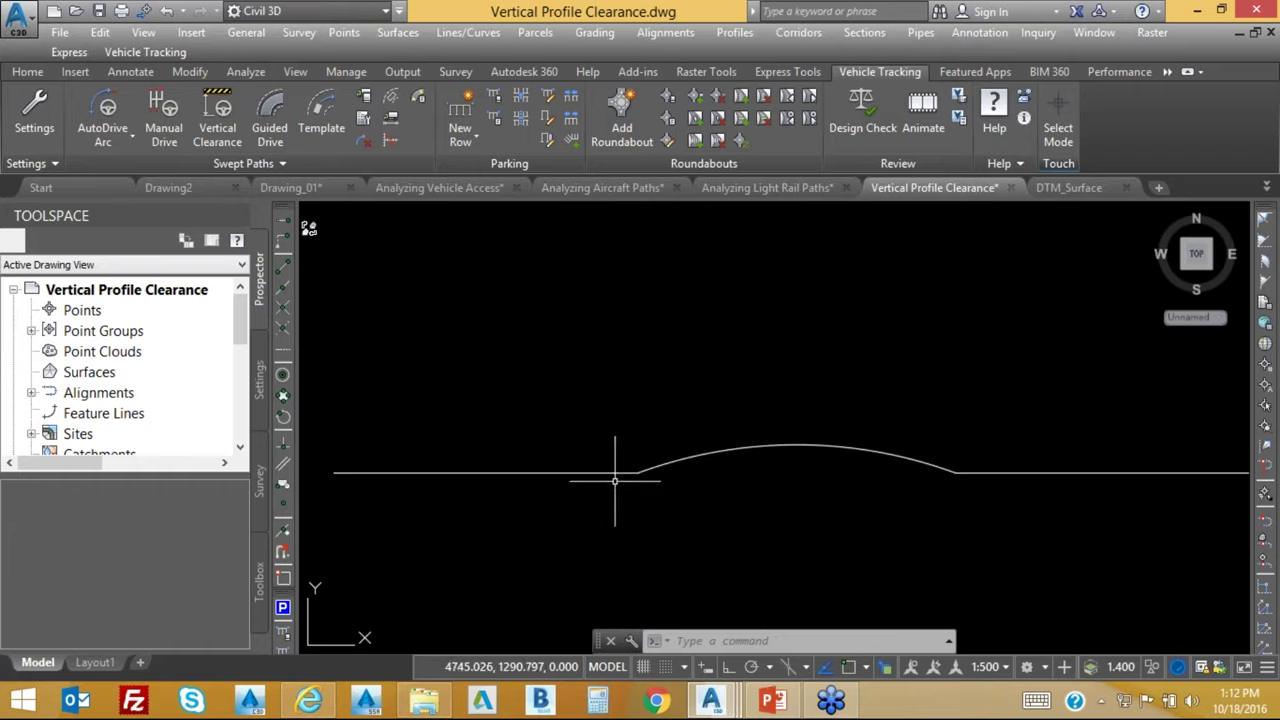
scroll(636, 474, "up", 2)
scroll(577, 514, "down", 2)
scroll(577, 514, "down", 3)
middle_click_drag(603, 500, 666, 483)
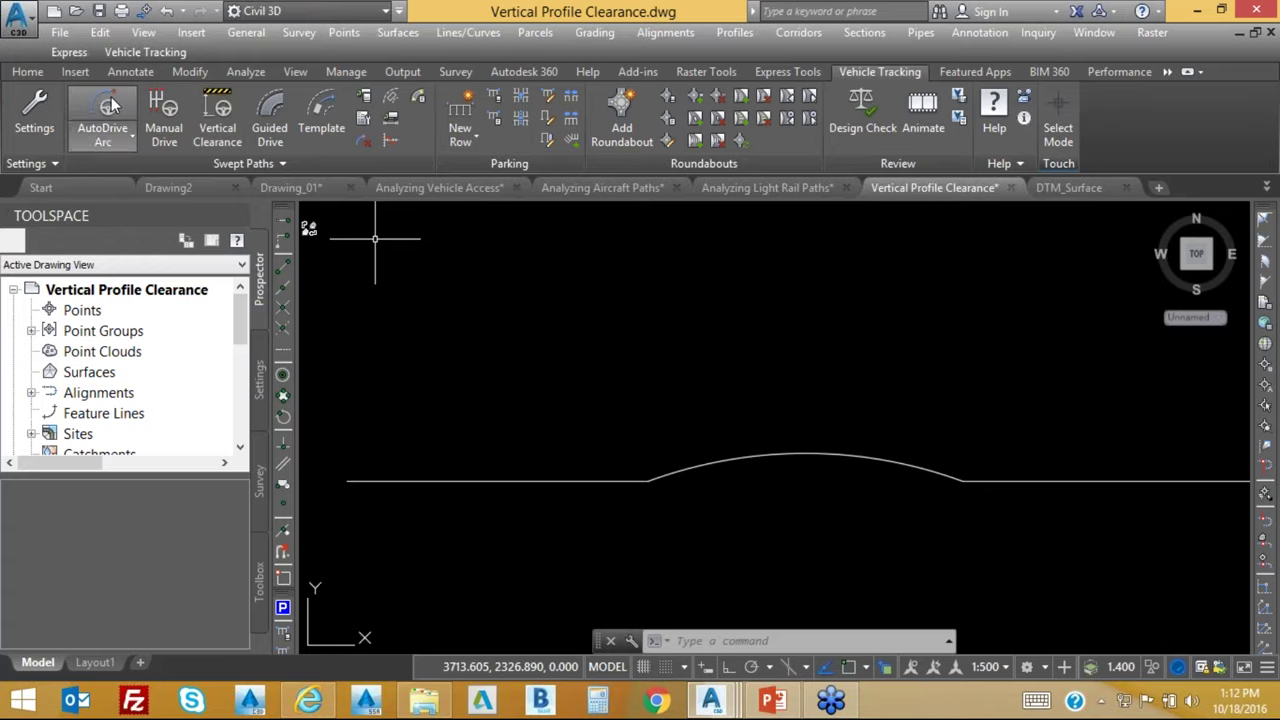
left_click(217, 115)
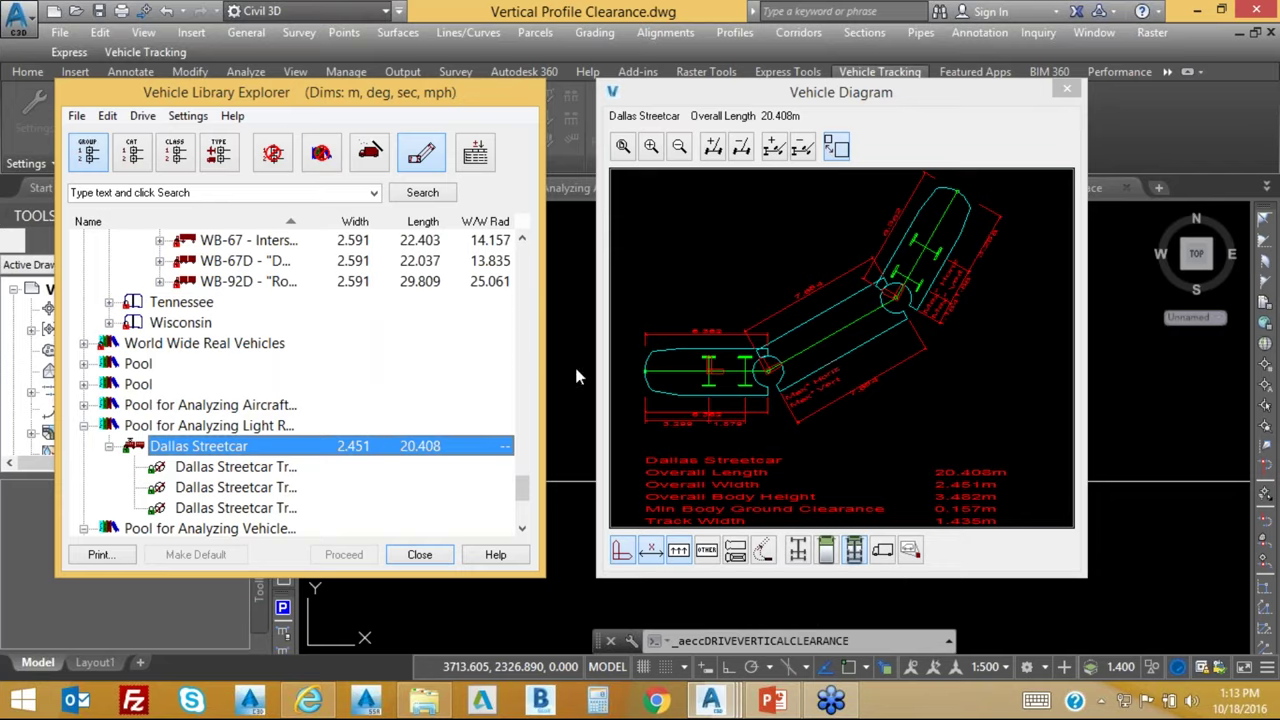
left_click_drag(523, 488, 536, 266)
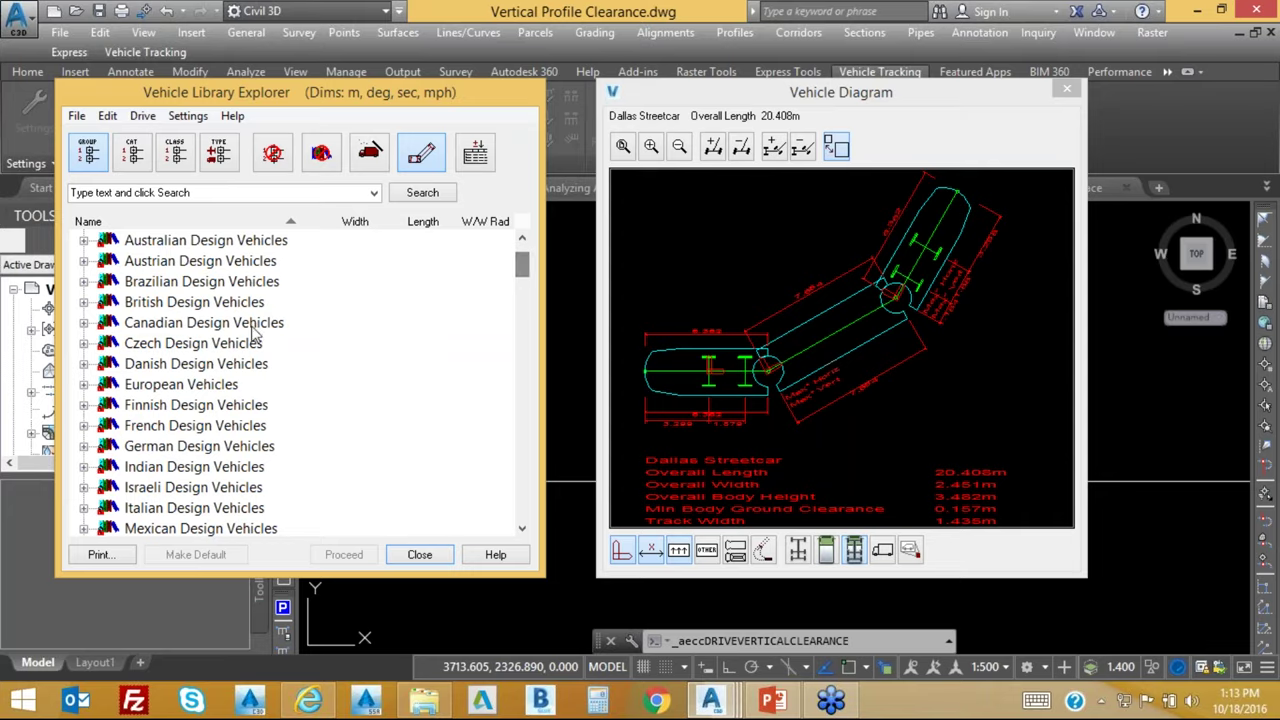
left_click(84, 302)
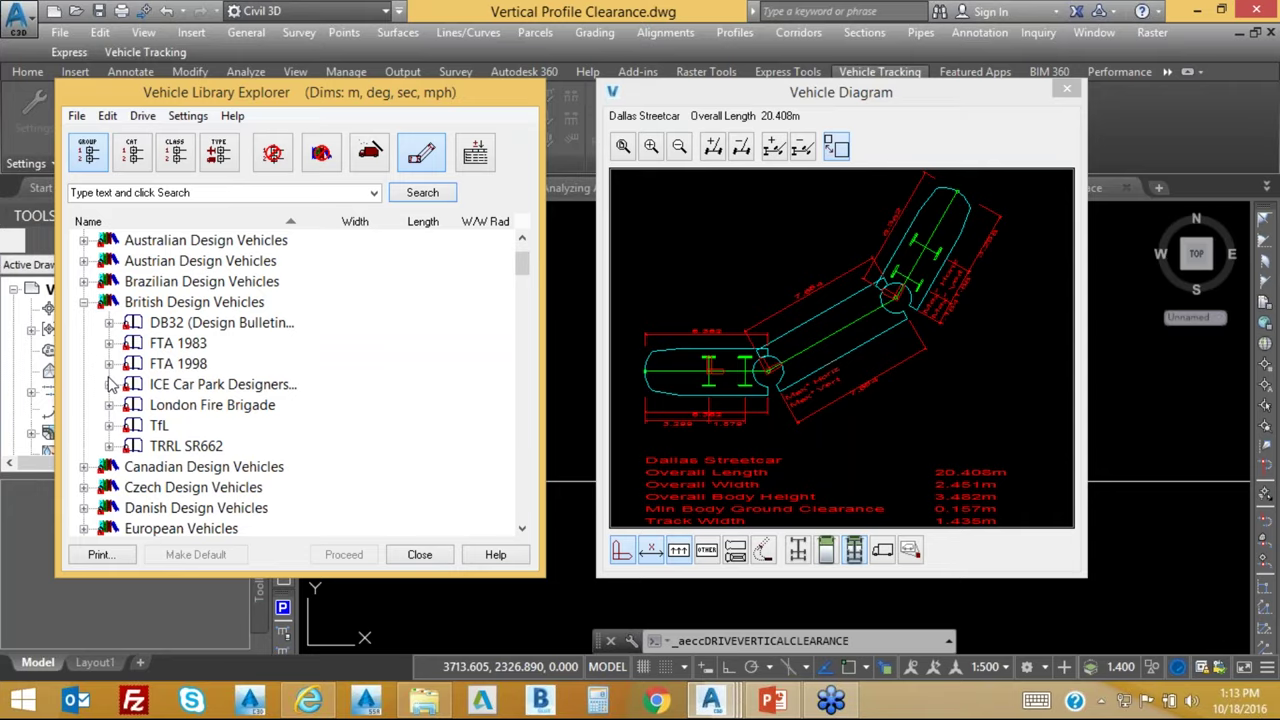
left_click(109, 322)
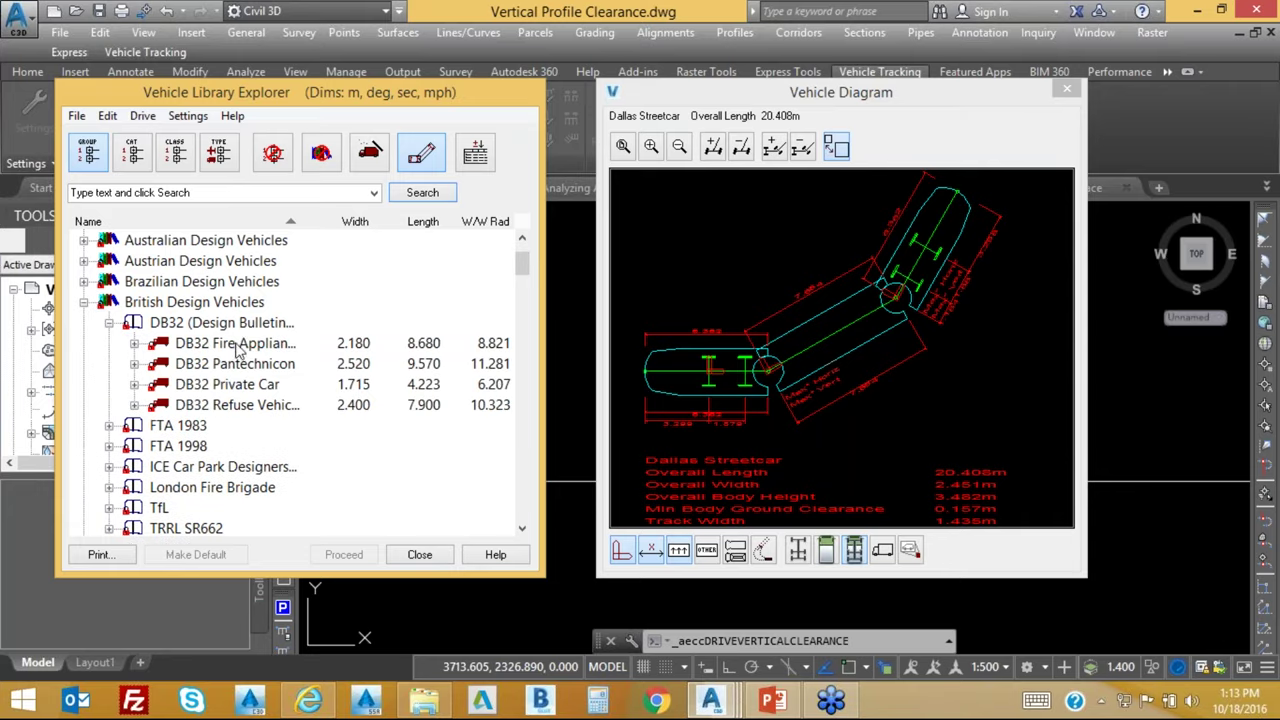
left_click(140, 385)
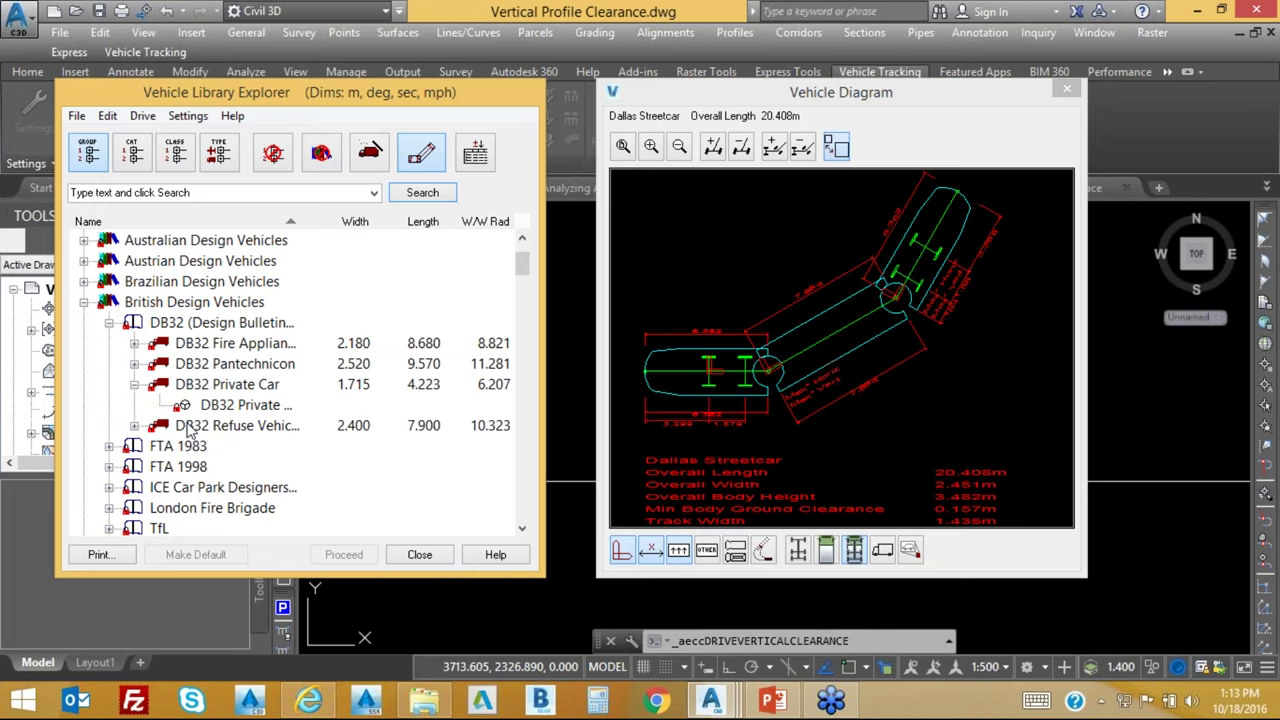
left_click(244, 405)
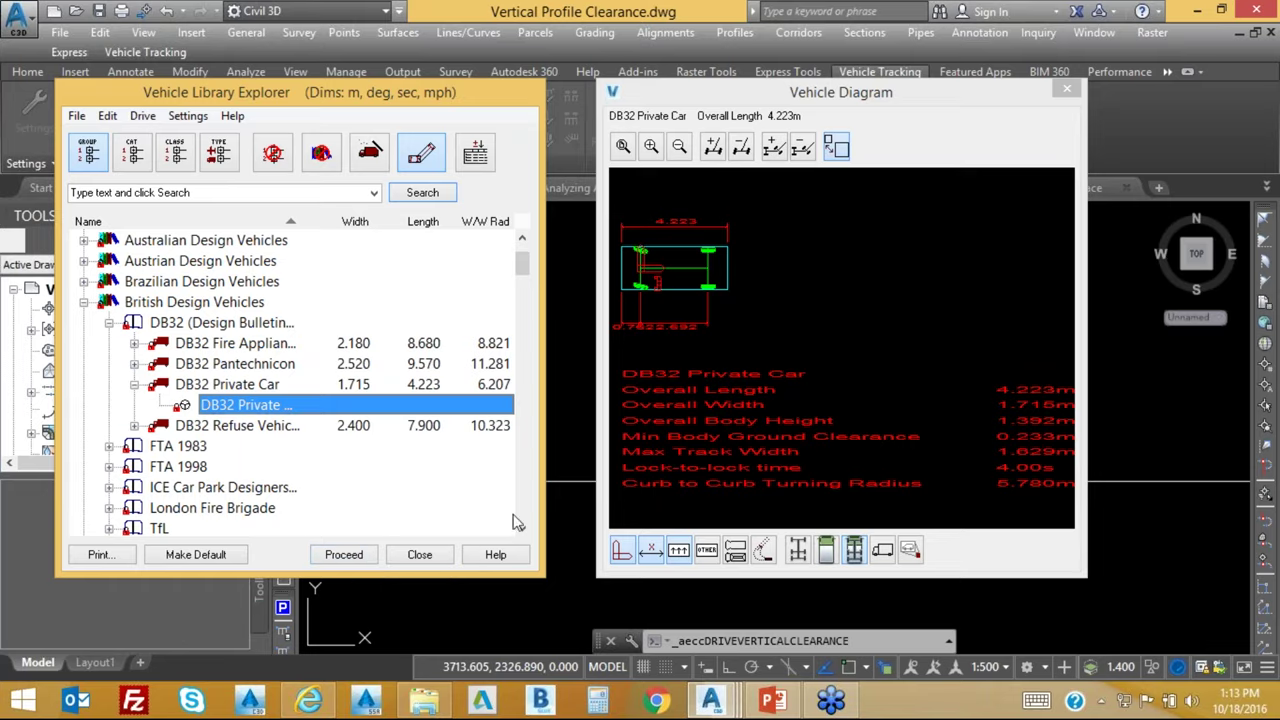
Run the analysis from the west end of the humped profile at 1 meter per drawing unit, keeping default clearances and setting no default vehicle.
left_click(360, 553)
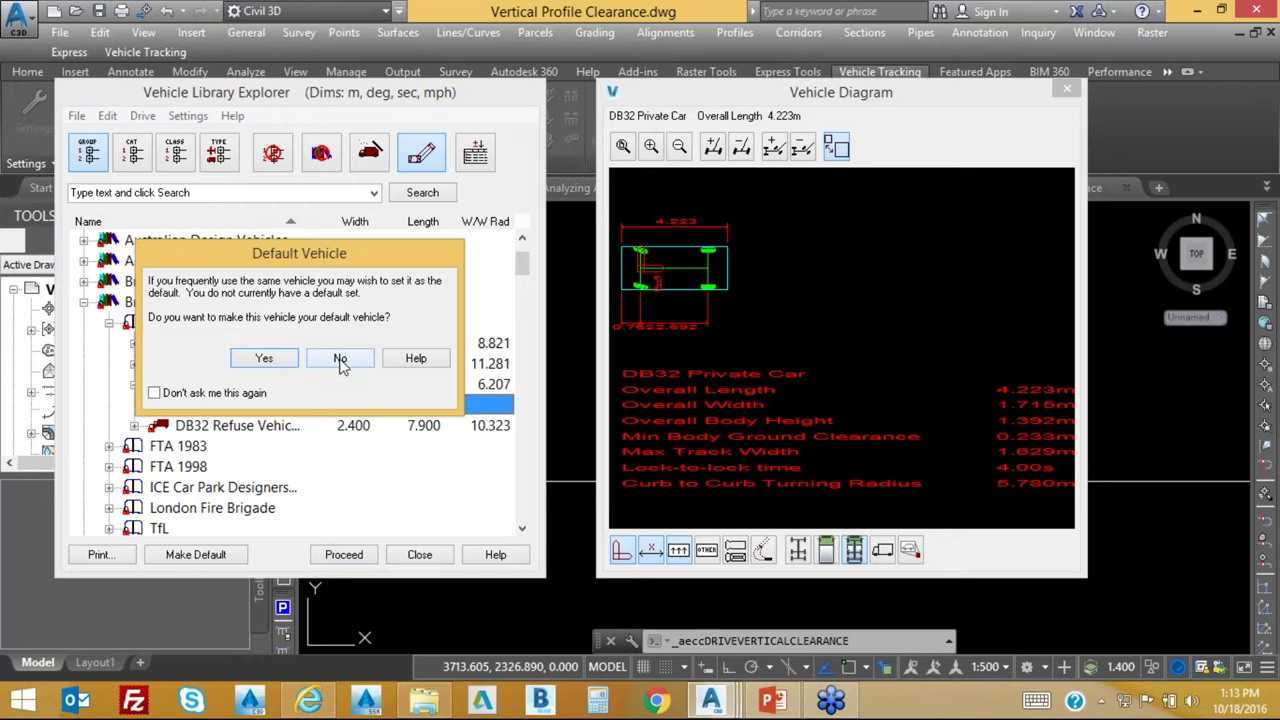
left_click(340, 360)
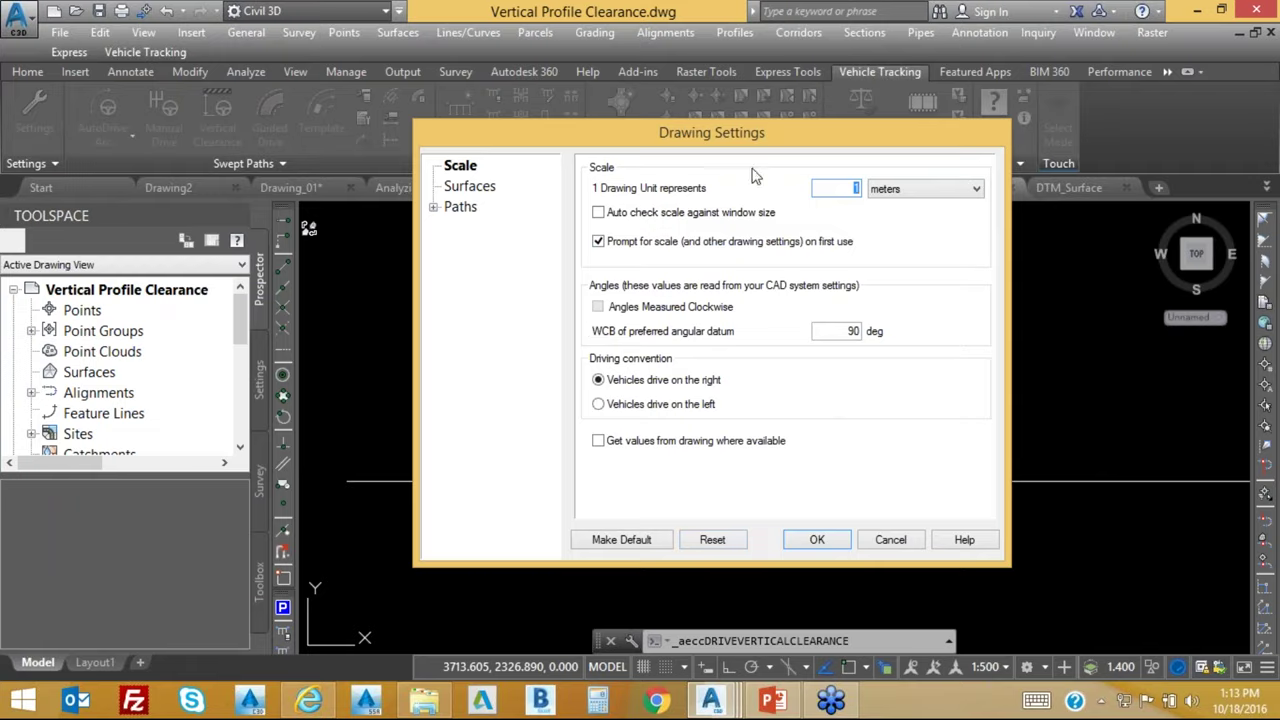
left_click(842, 546)
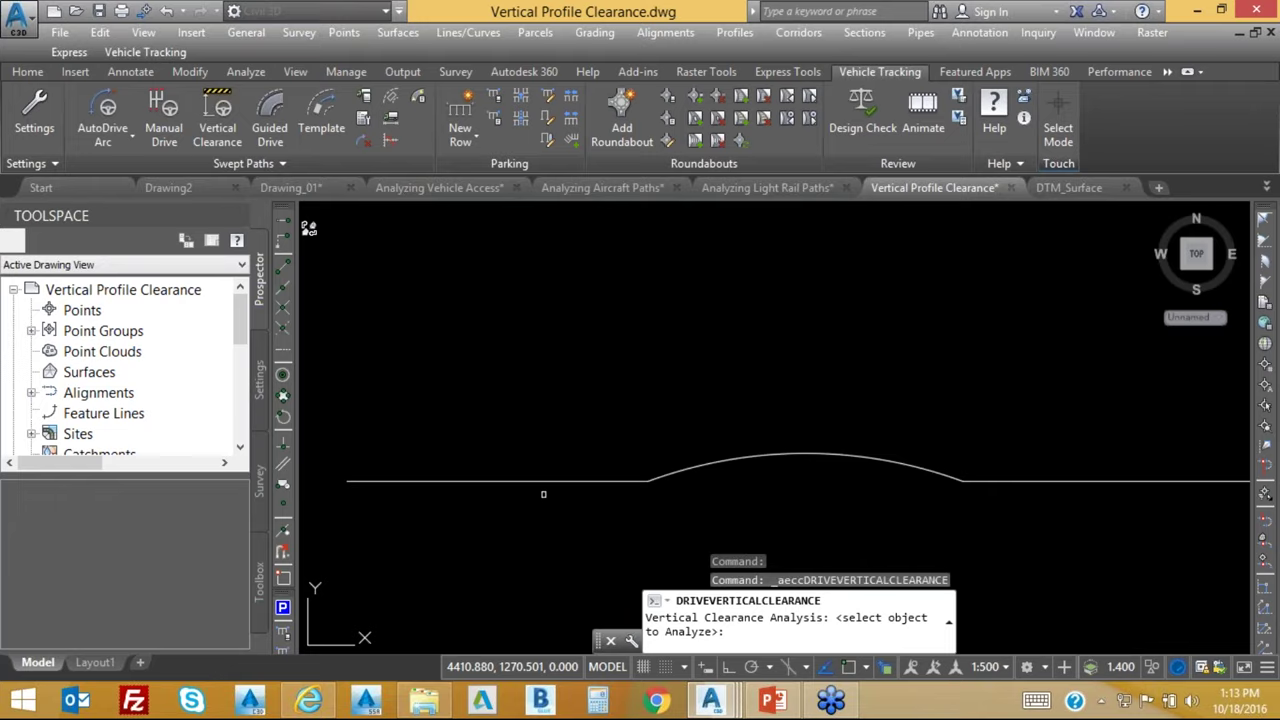
left_click(358, 480)
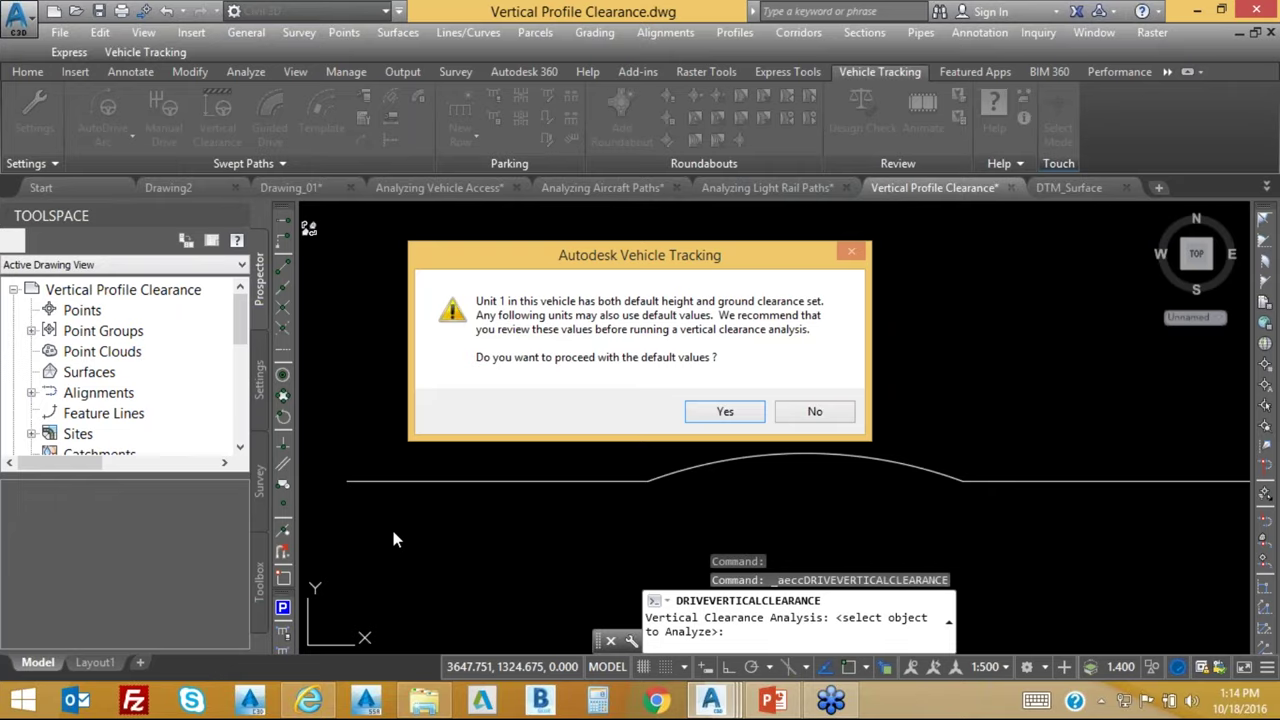
left_click(738, 412)
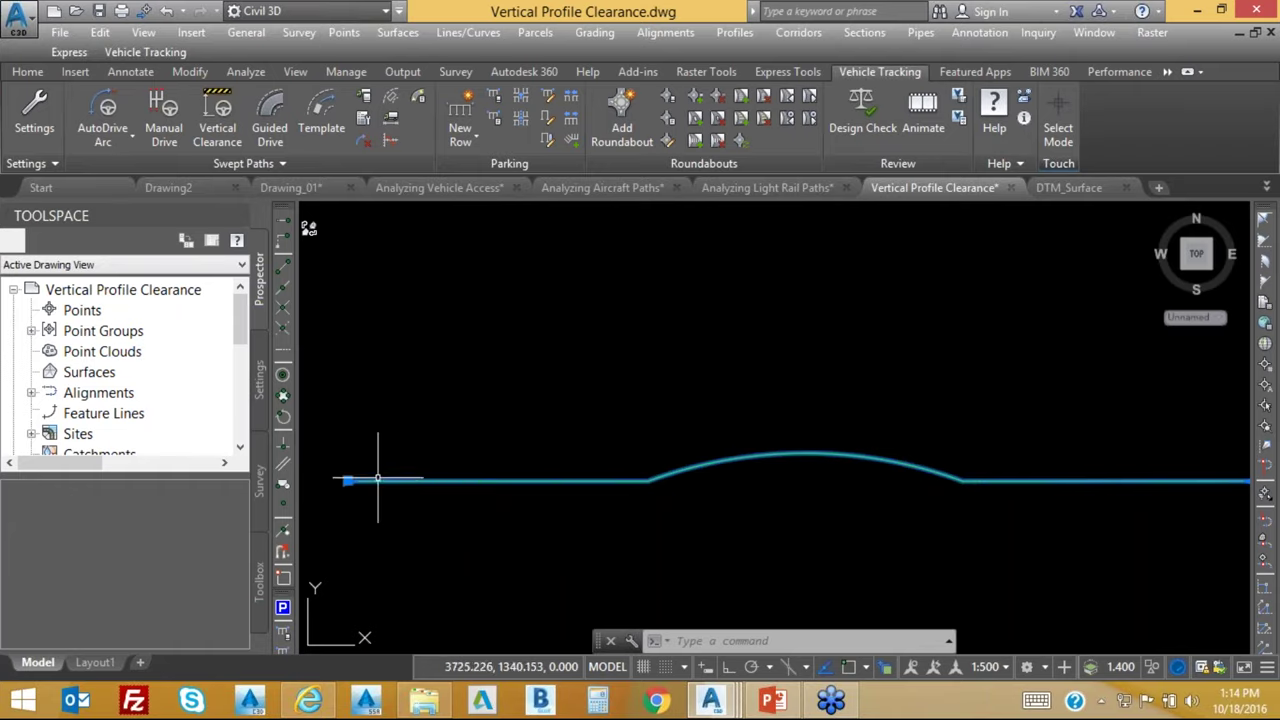
Examine the private car at the start of its clearance path and preview its direction and position grips without applying any move.
left_click(347, 481)
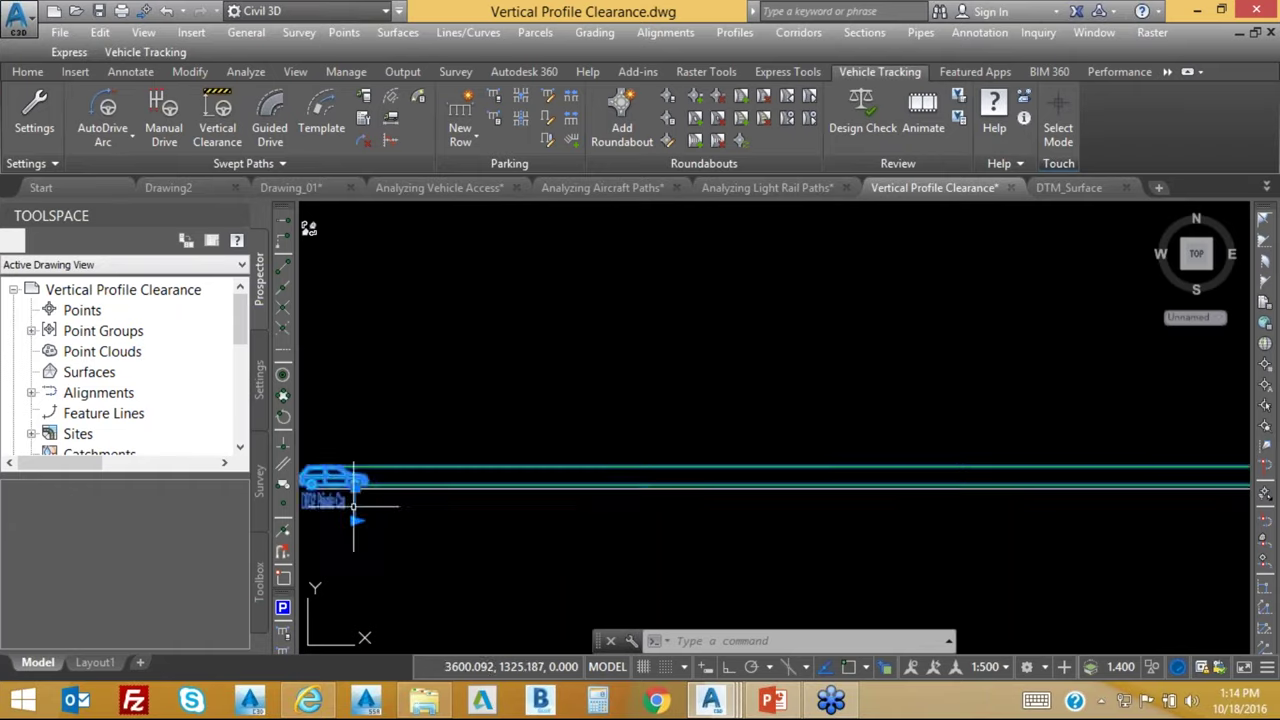
scroll(650, 505, "up", 5)
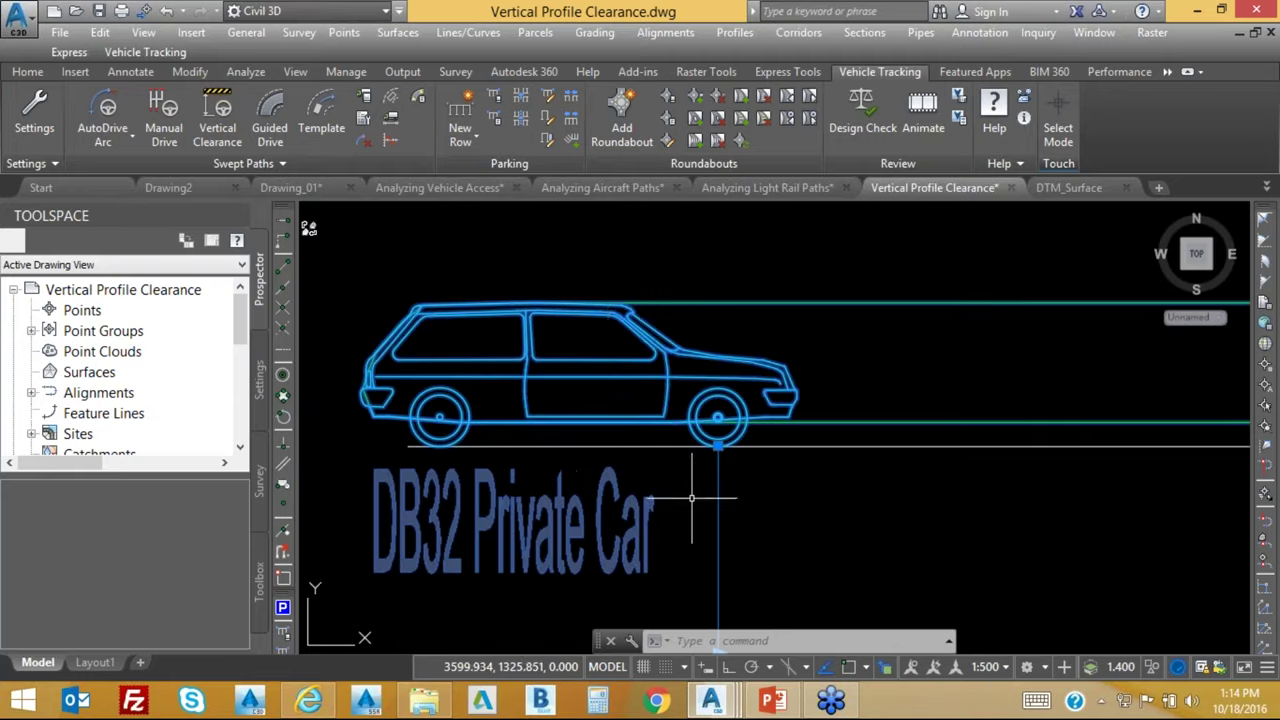
scroll(520, 485, "down", 4)
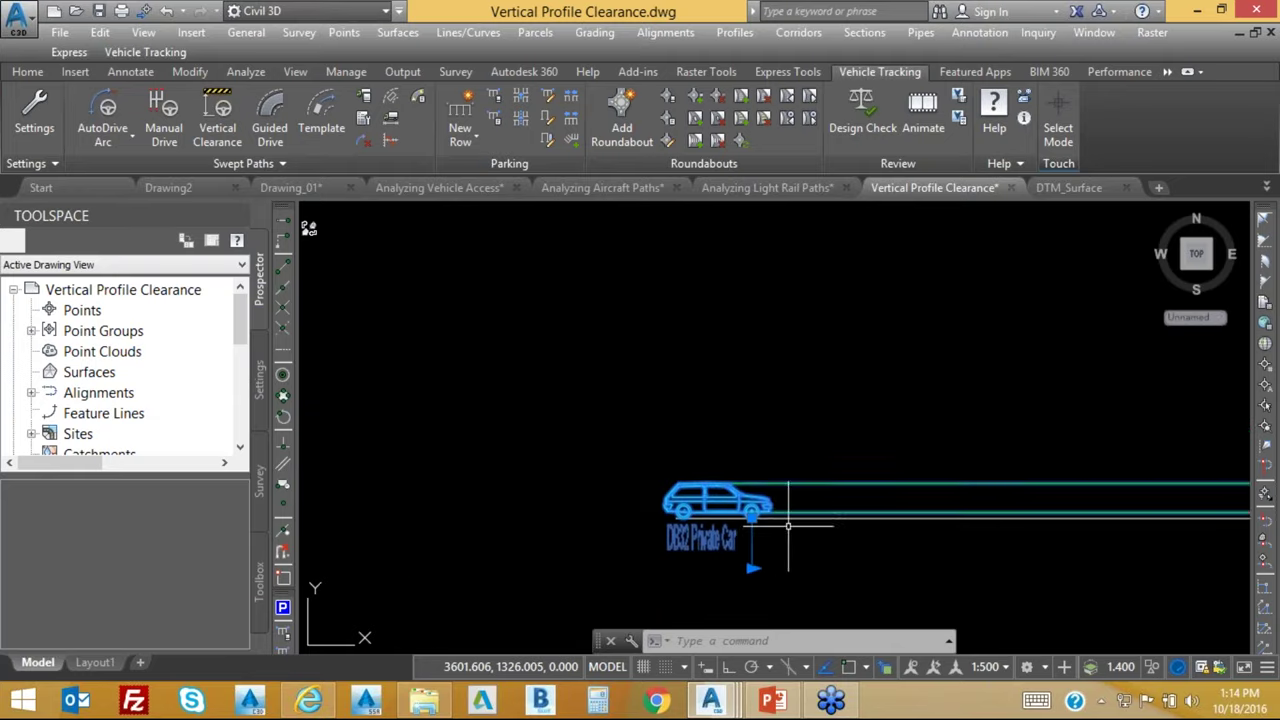
left_click(522, 488)
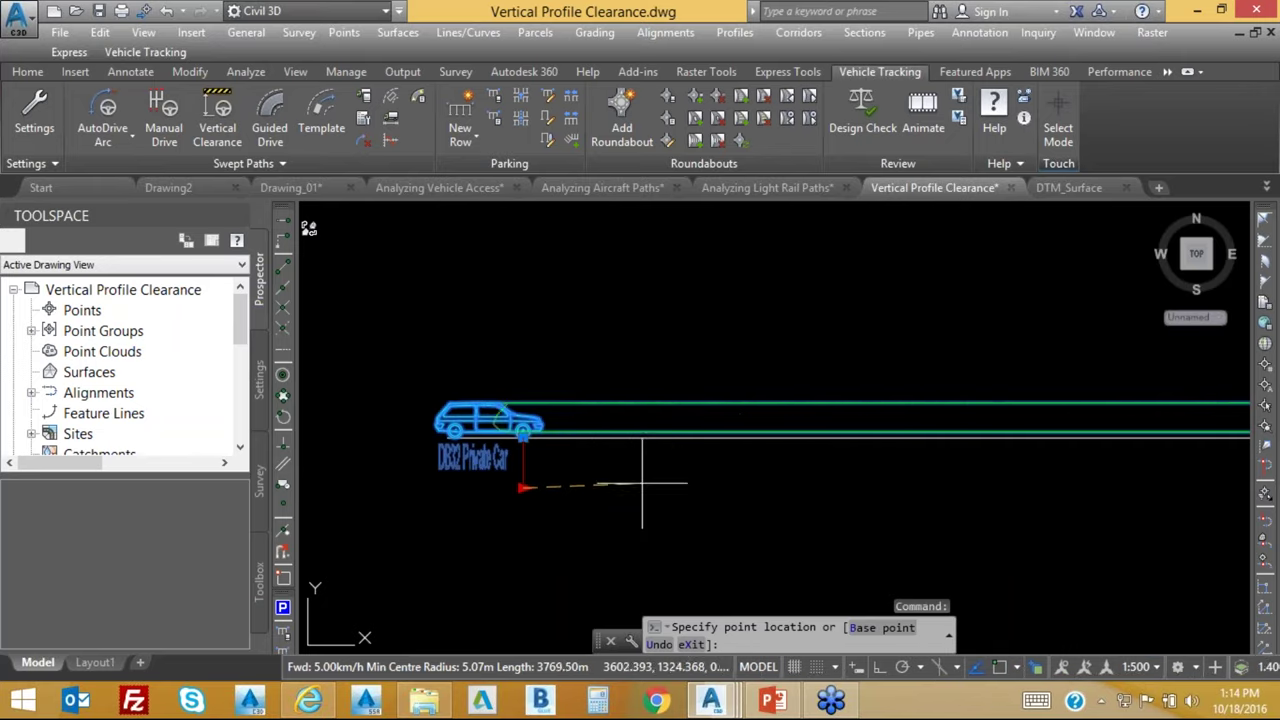
key("Escape")
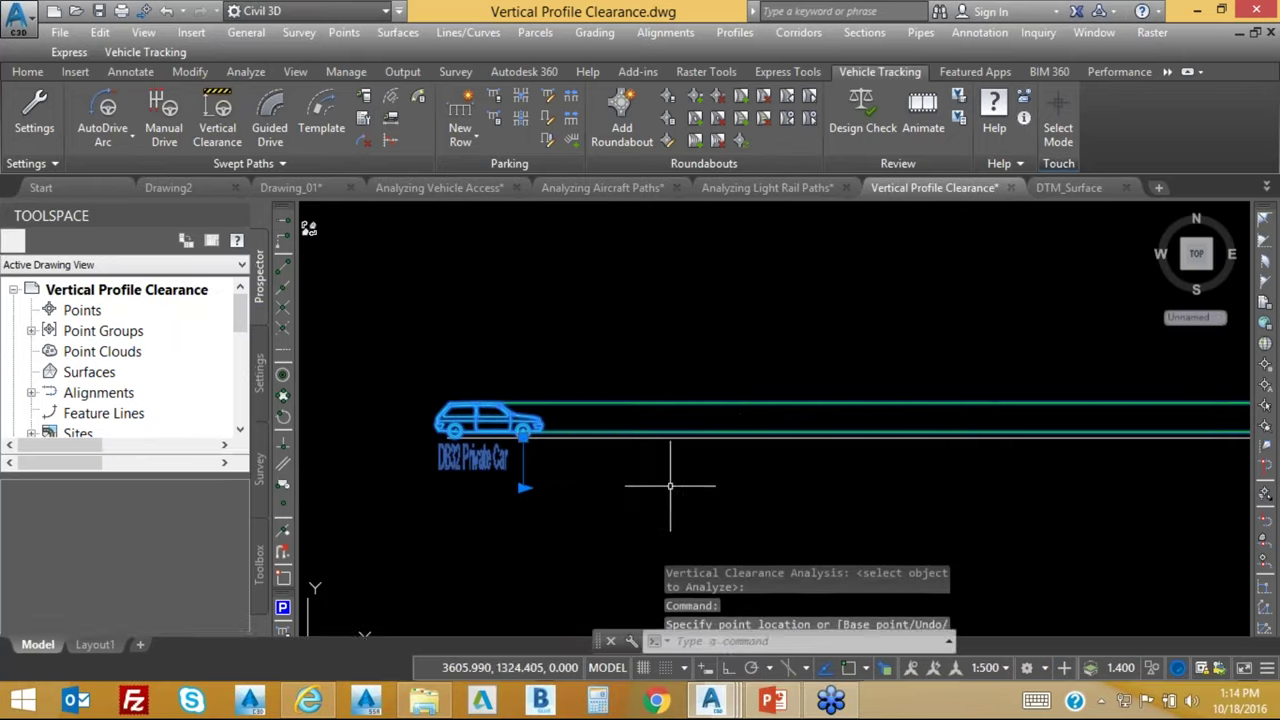
key("Escape")
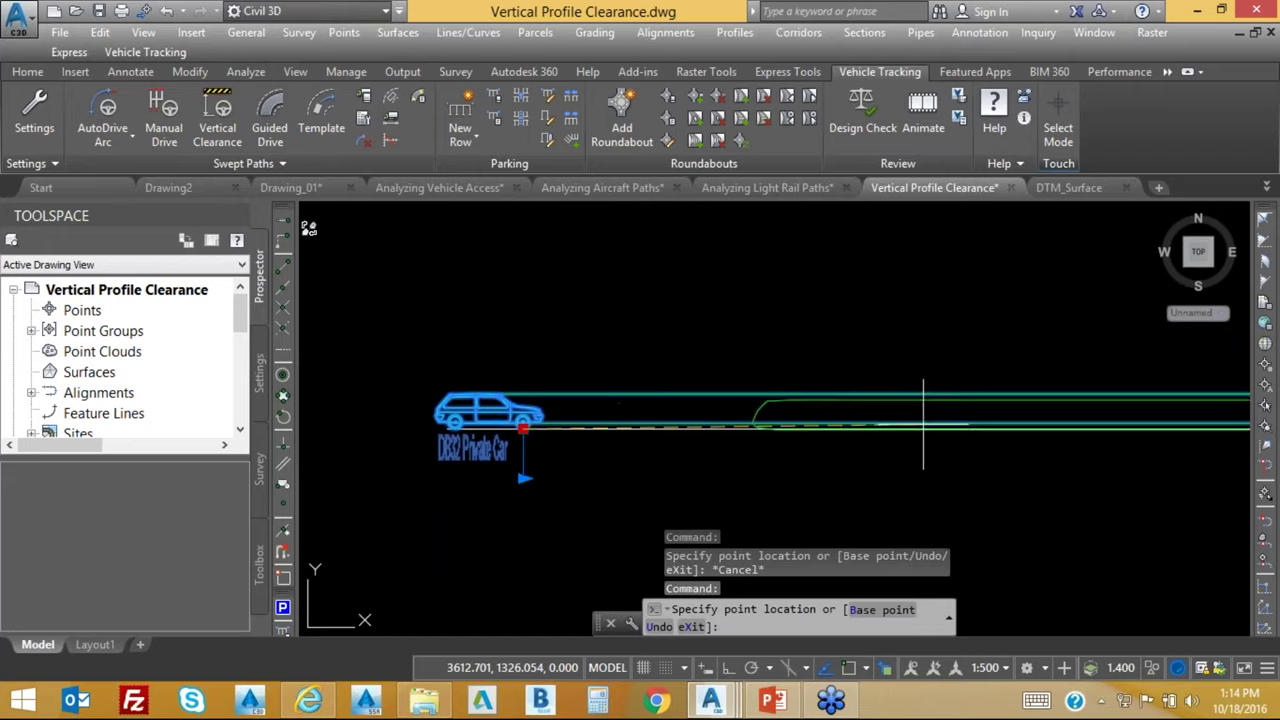
key("Escape")
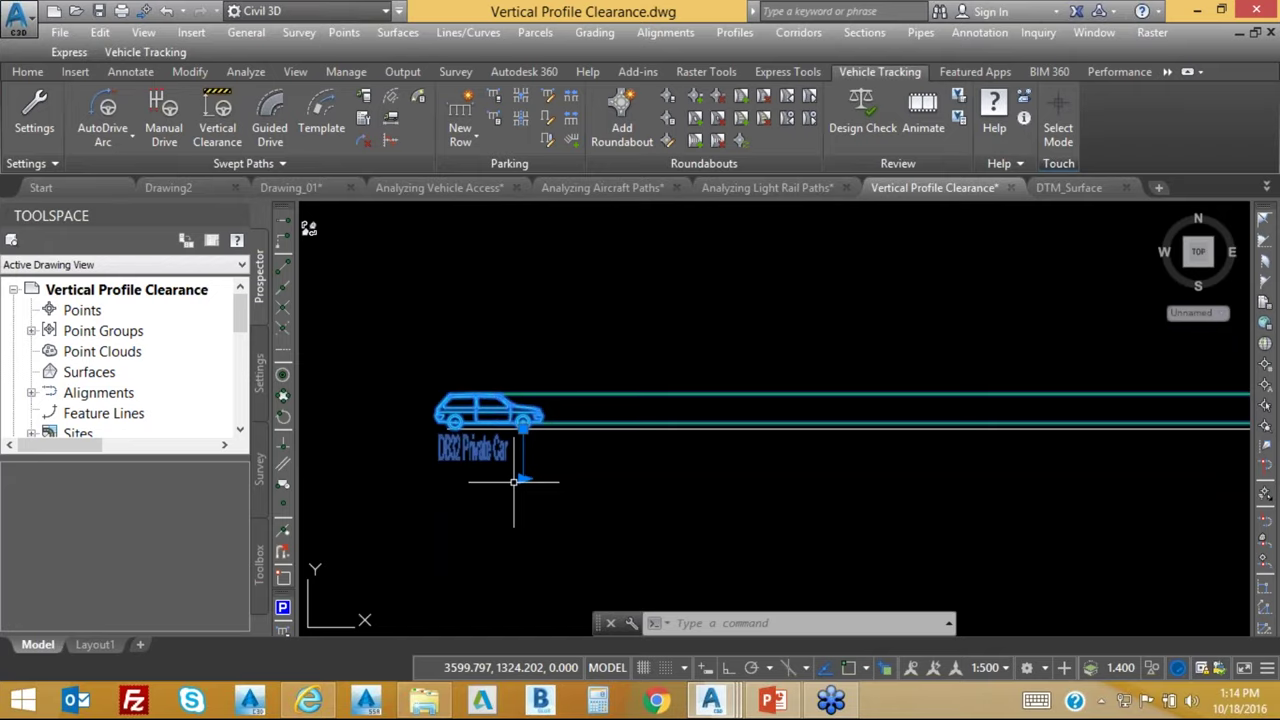
Play the private car's animation briefly from the start of the profile, rewind it and close the animation.
left_click(266, 163)
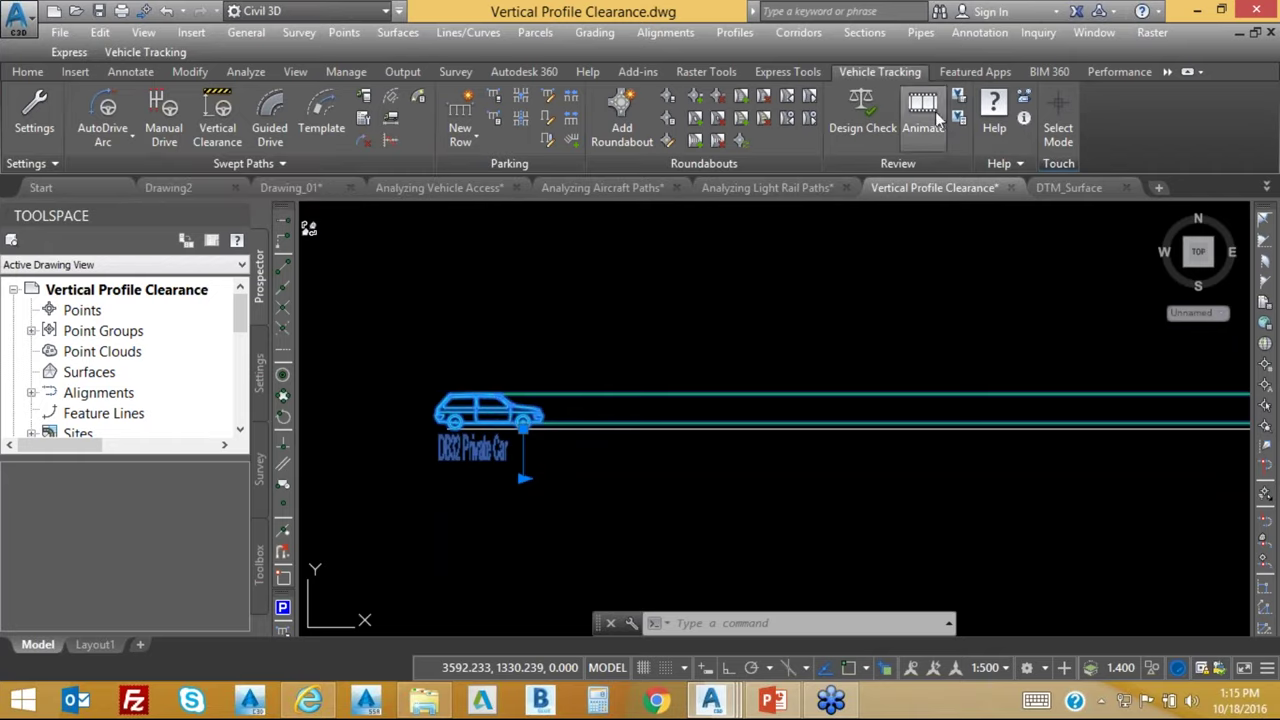
key("Return")
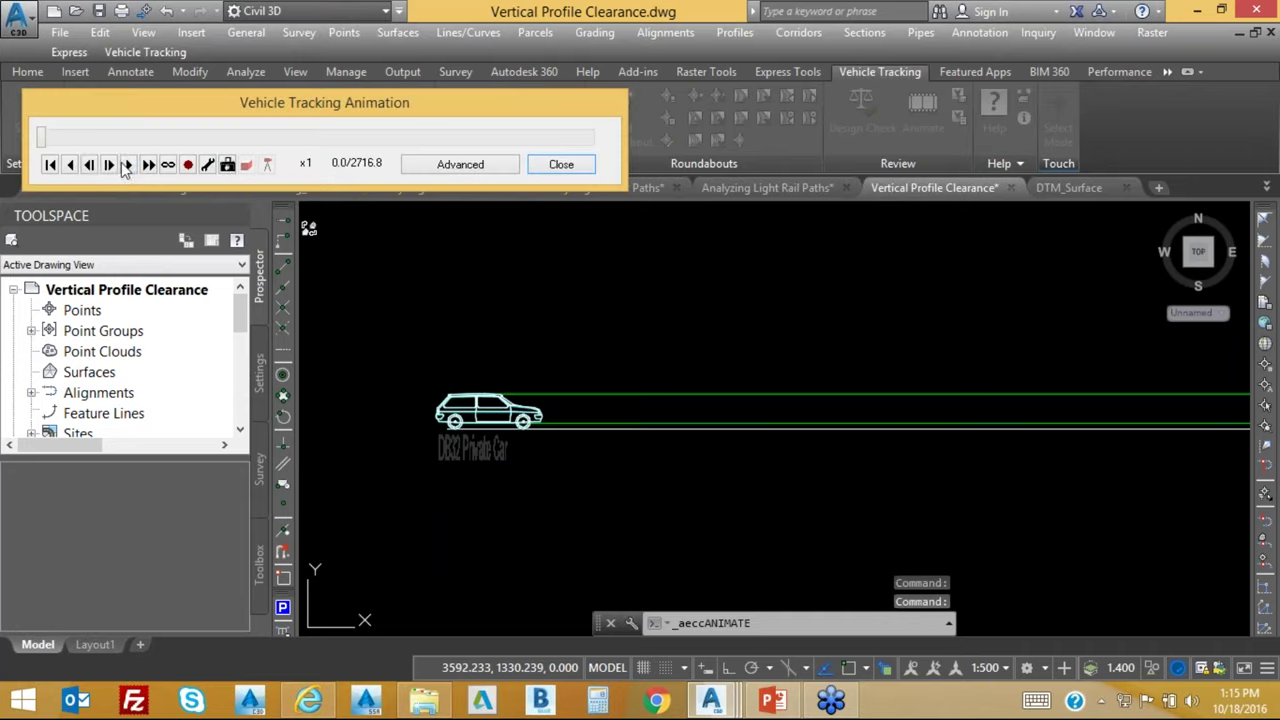
left_click(128, 165)
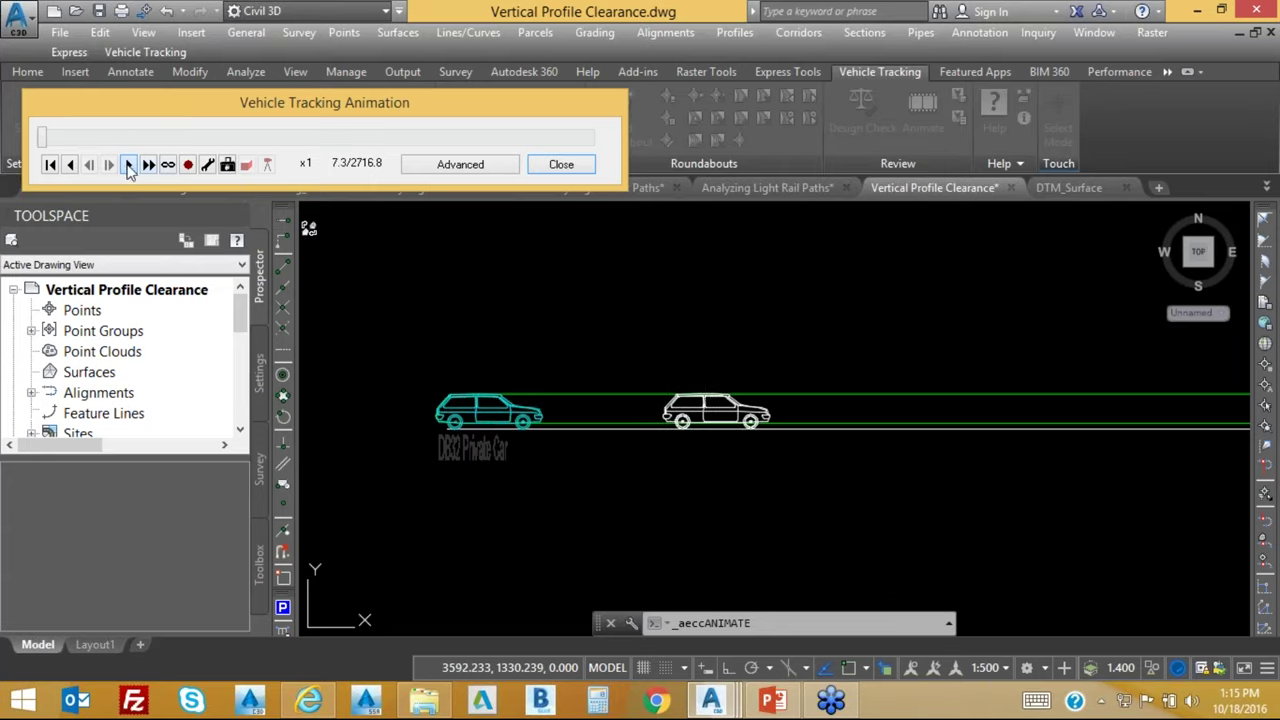
left_click(50, 165)
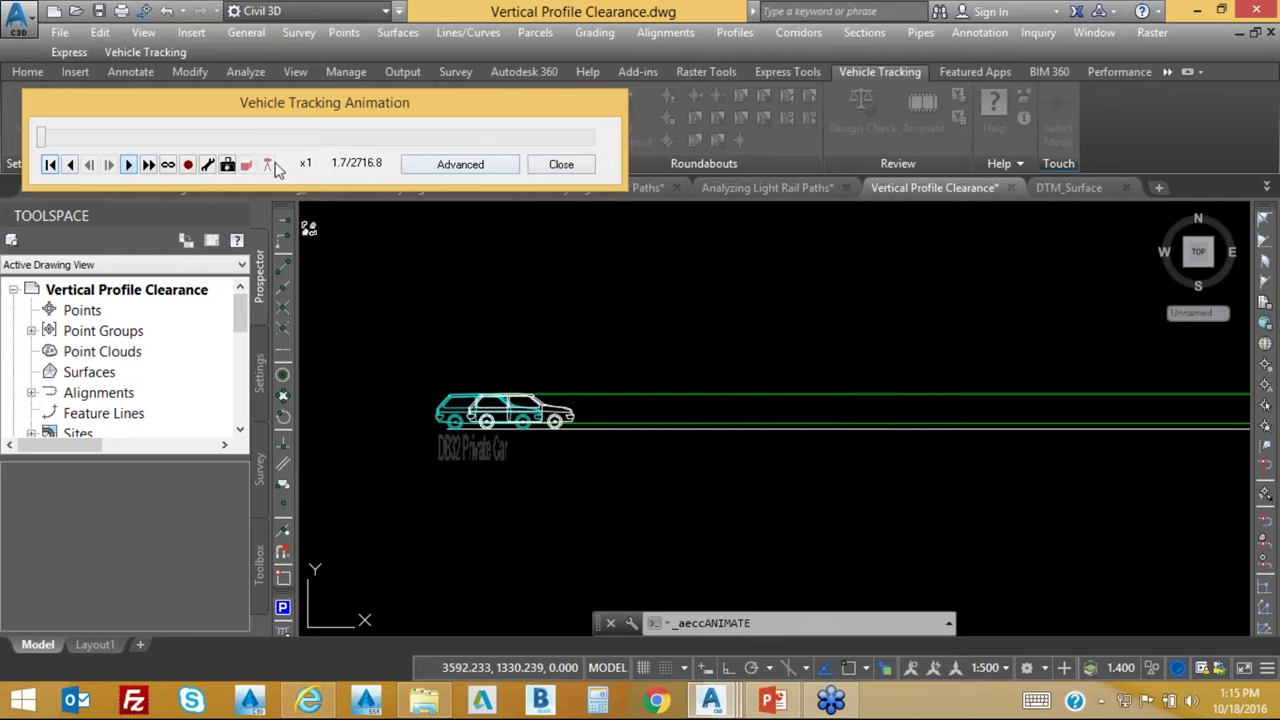
left_click(562, 164)
Focus on the foot of the hump, reopen the car's animation and advance it to about 872.
scroll(680, 290, "down", 5)
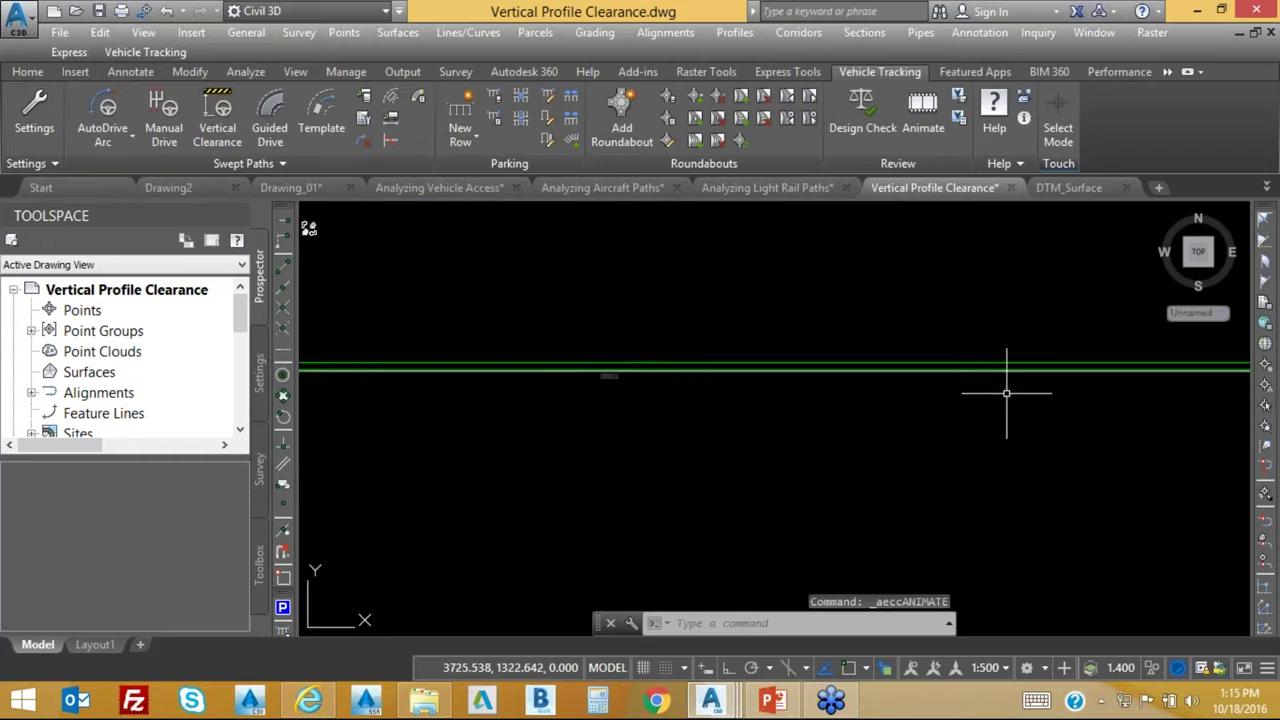
scroll(1029, 404, "up", 3)
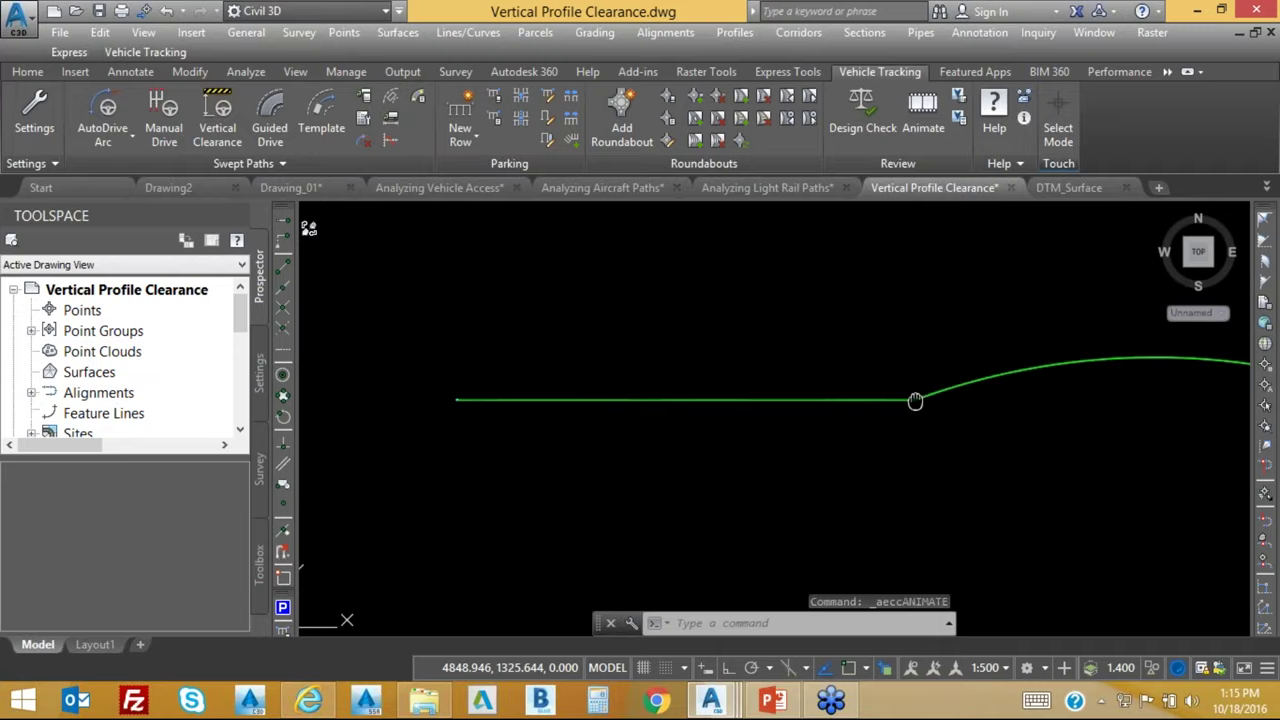
scroll(760, 404, "up", 5)
middle_click_drag(669, 414, 991, 397)
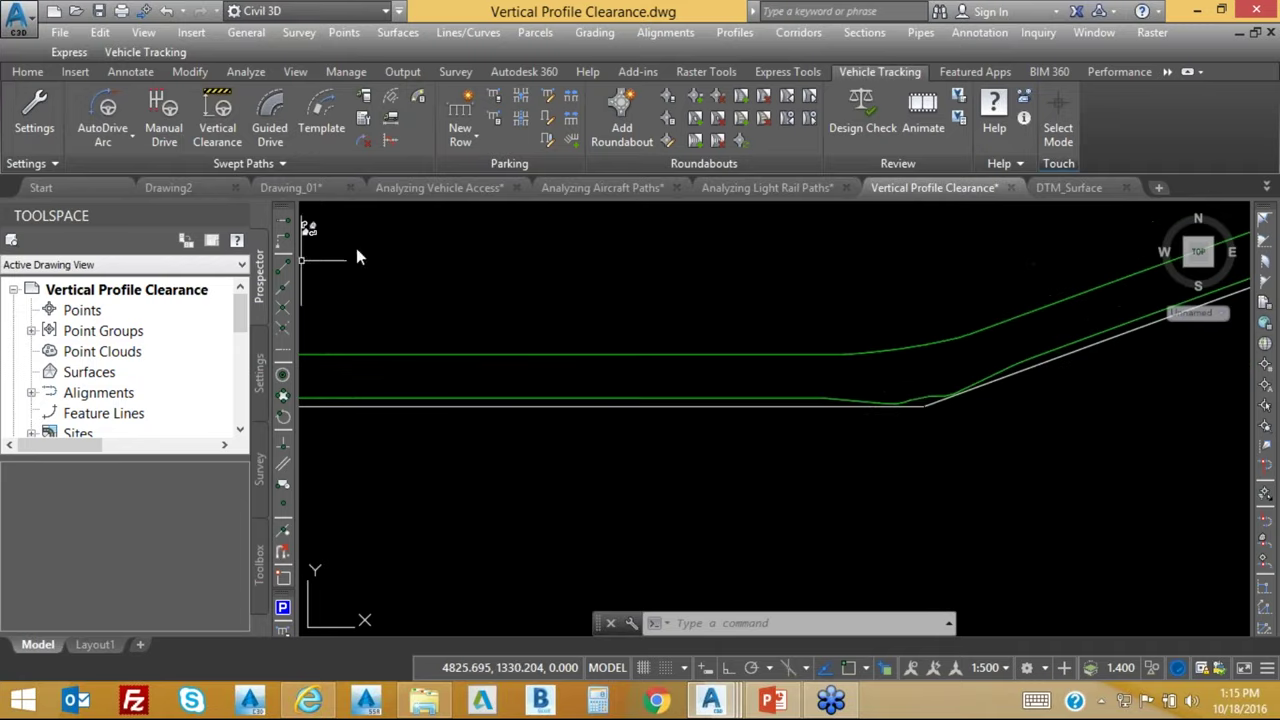
left_click(922, 115)
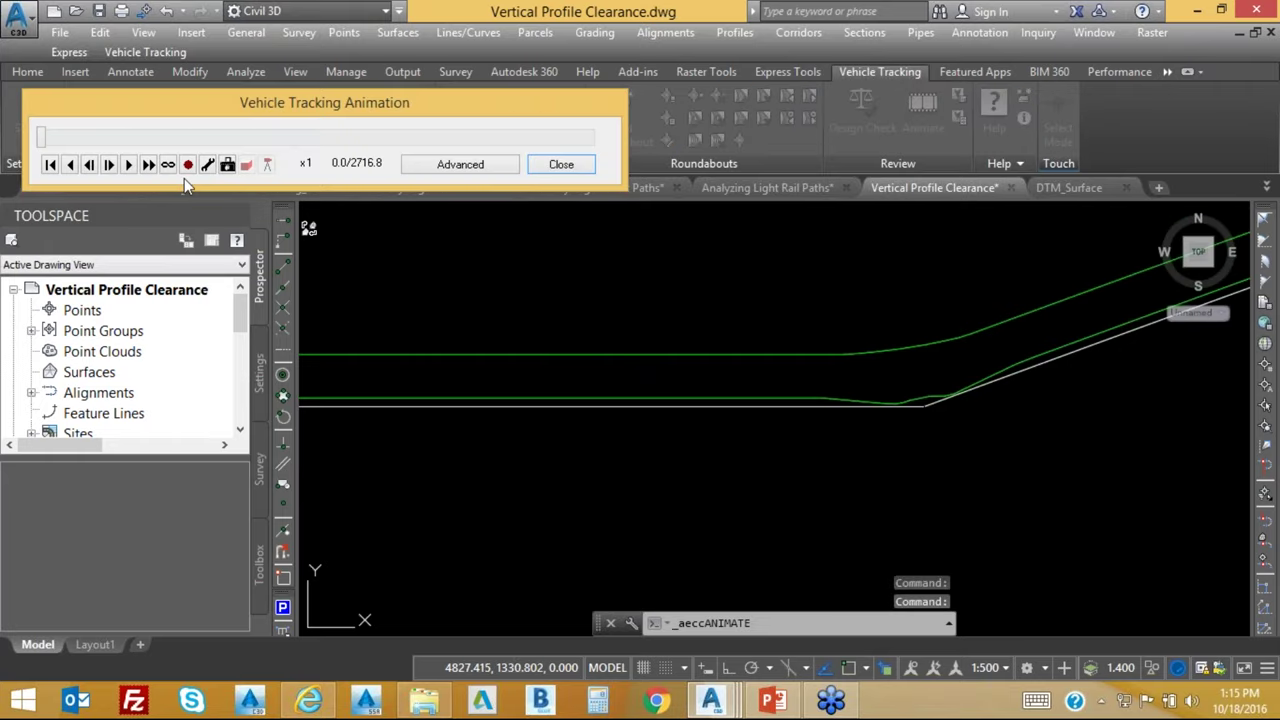
left_click_drag(42, 138, 222, 153)
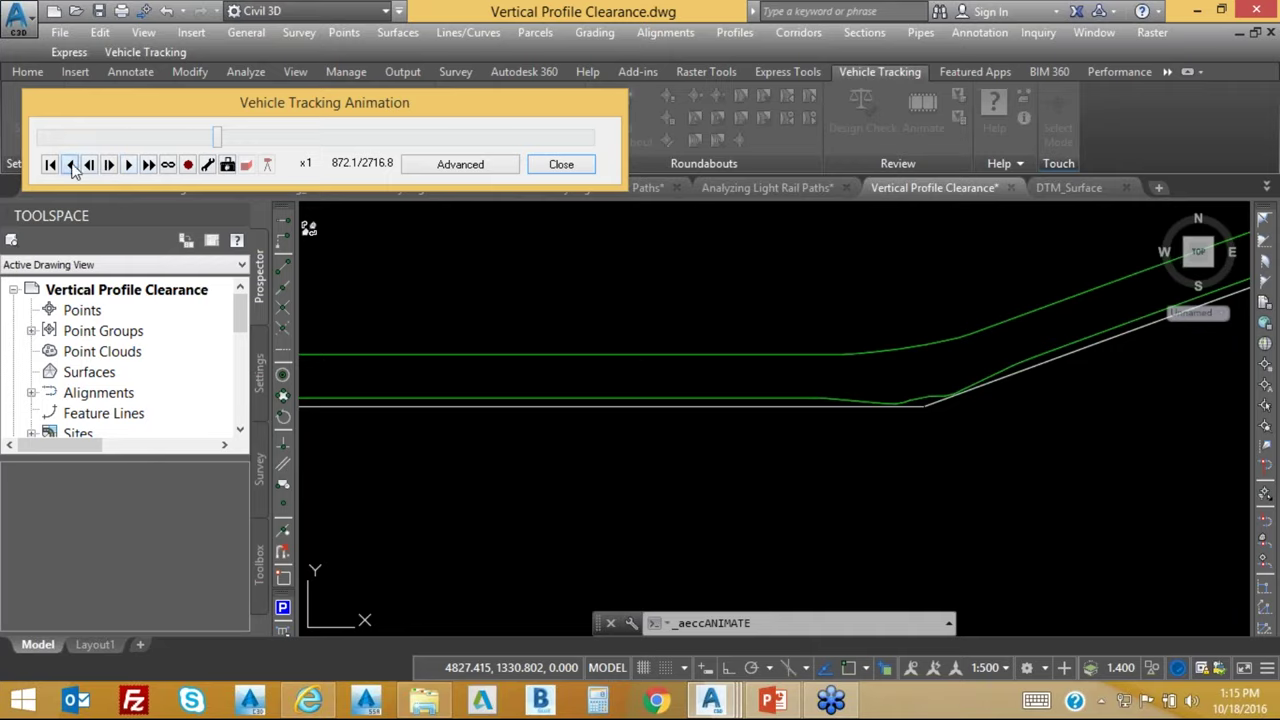
Play the animation forwards and backwards around the foot of the hump to examine the car's ground clearance.
left_click(128, 165)
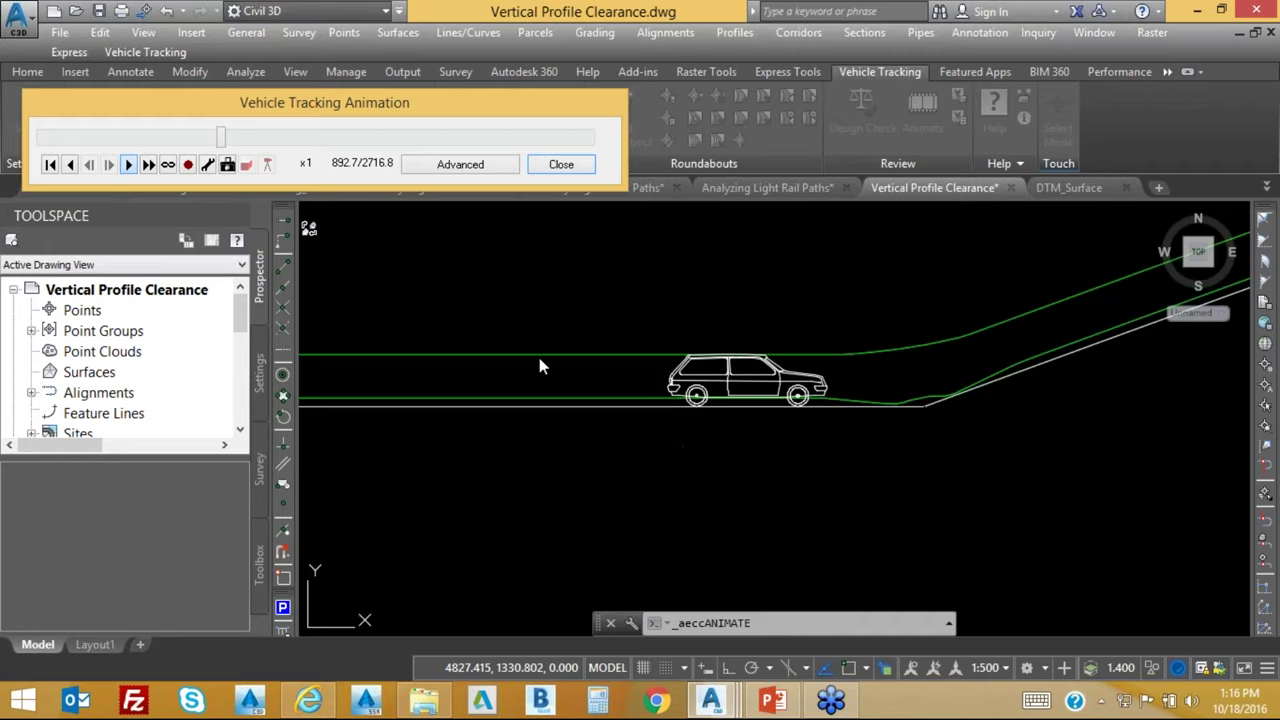
left_click(130, 166)
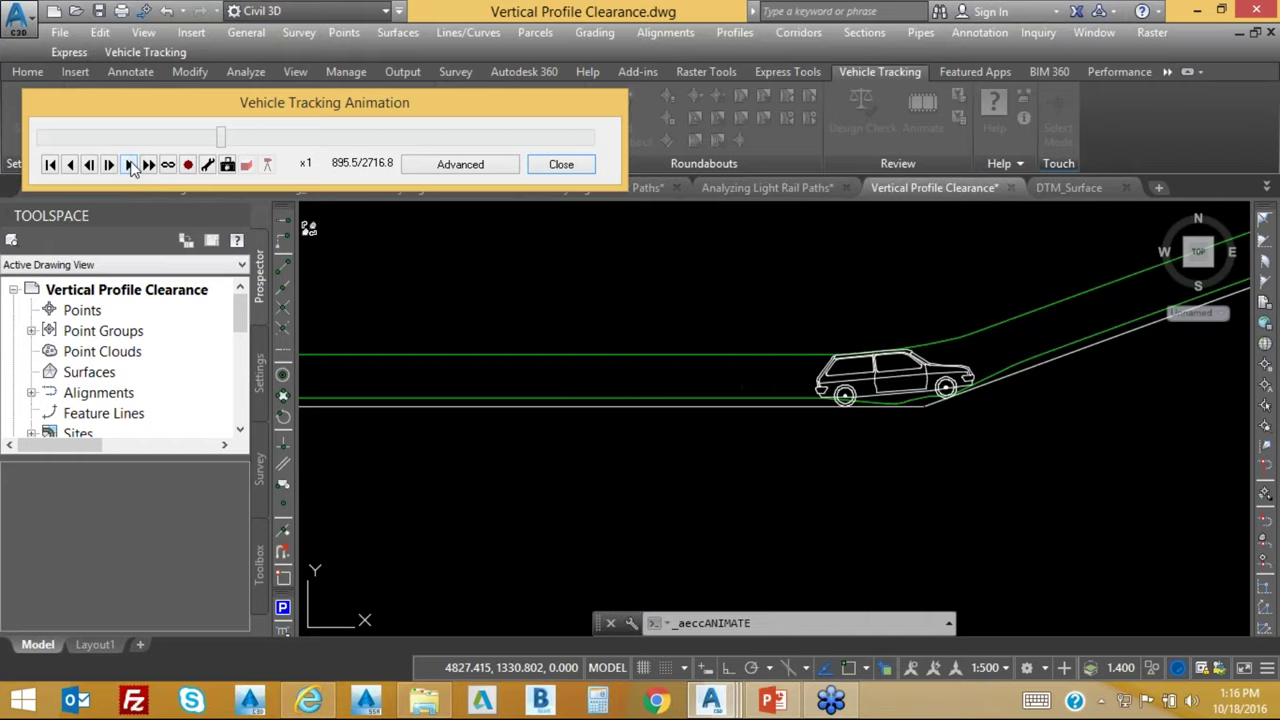
left_click(71, 166)
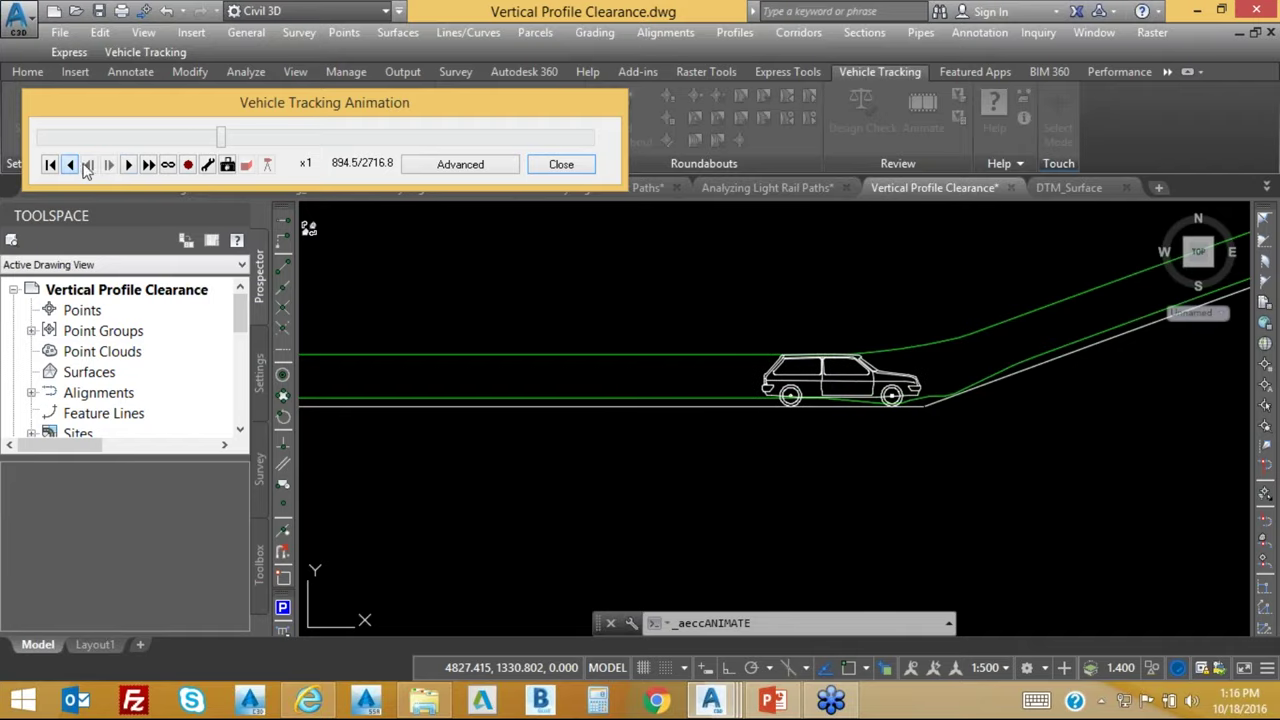
left_click(127, 166)
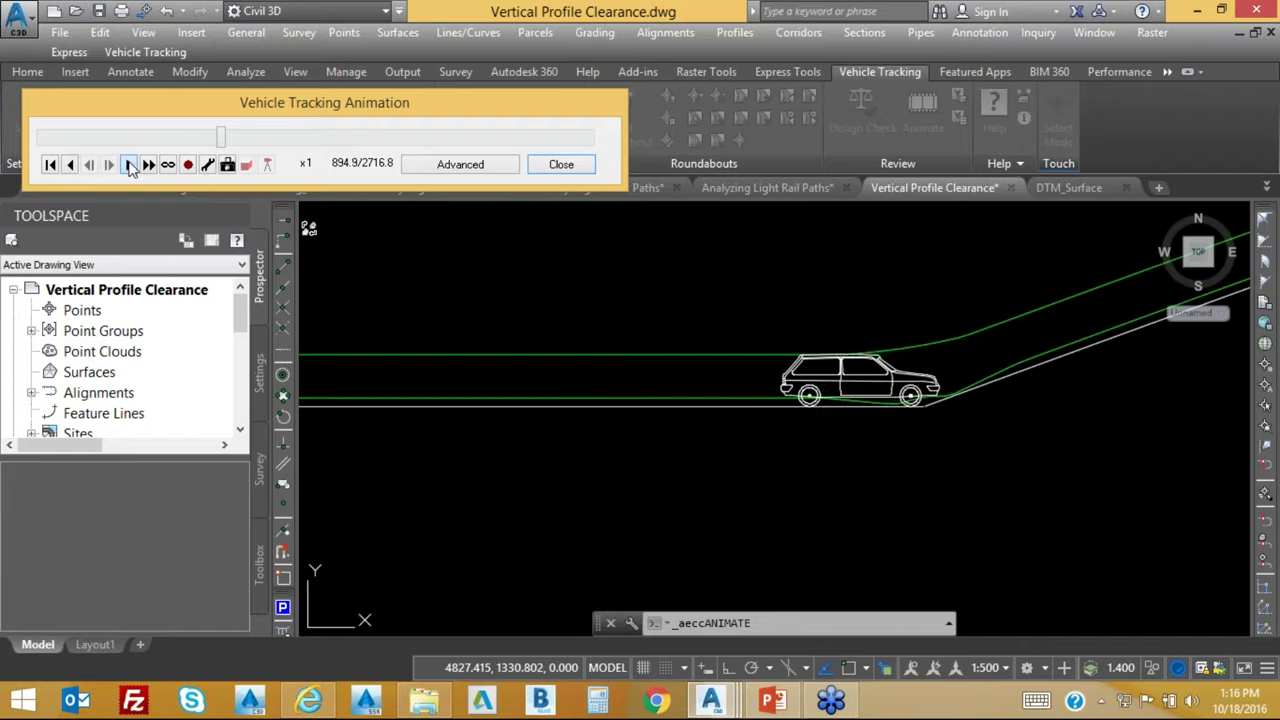
left_click(71, 166)
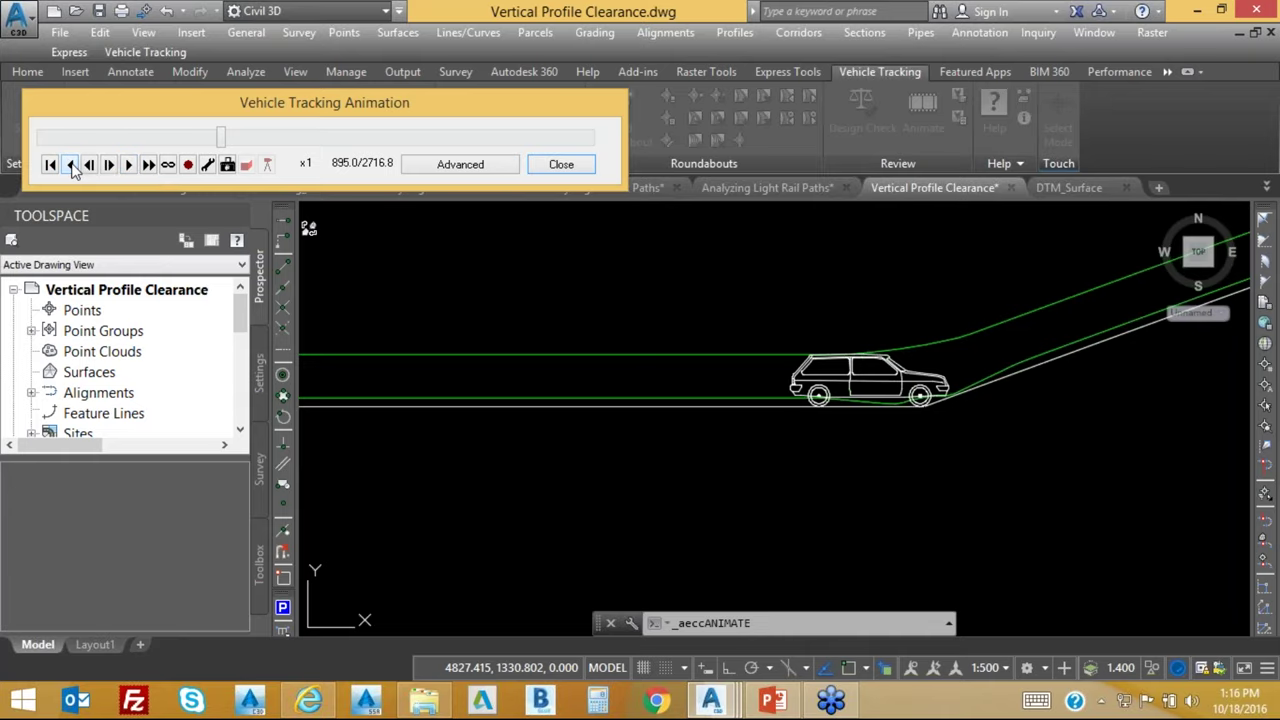
Play the private car's animation once more at the foot of the hump and close it.
left_click(129, 165)
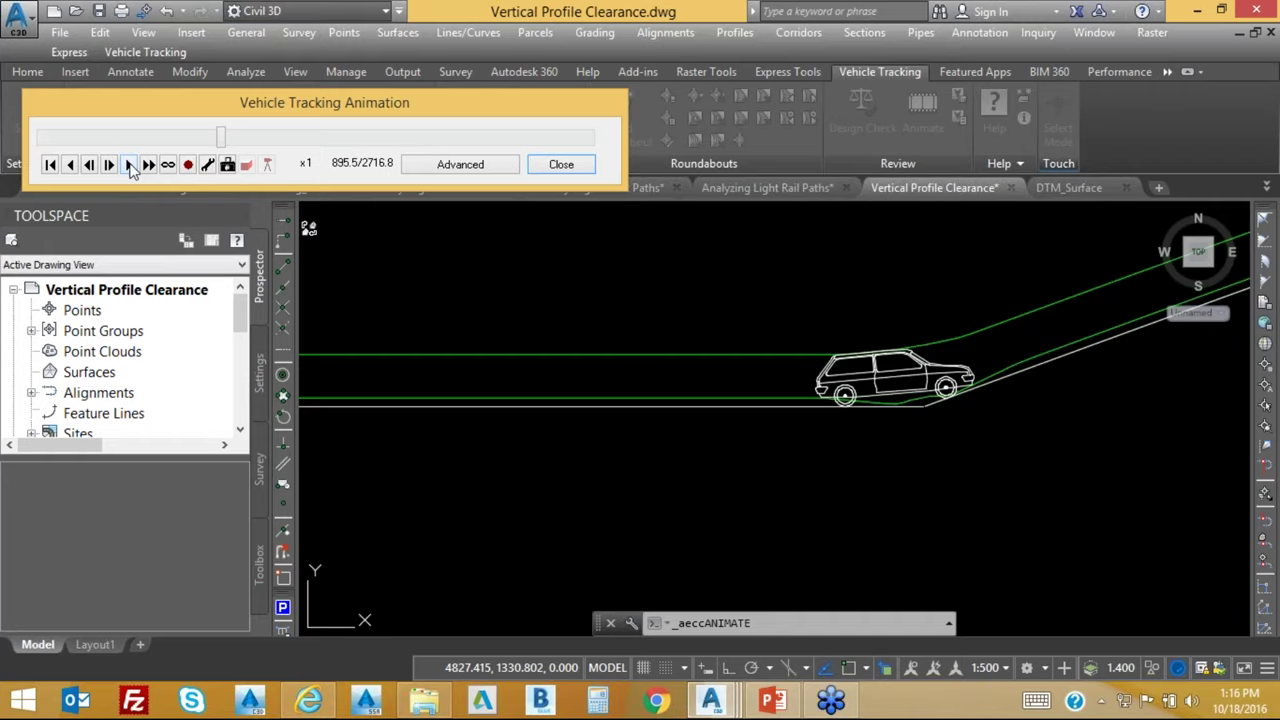
left_click(584, 170)
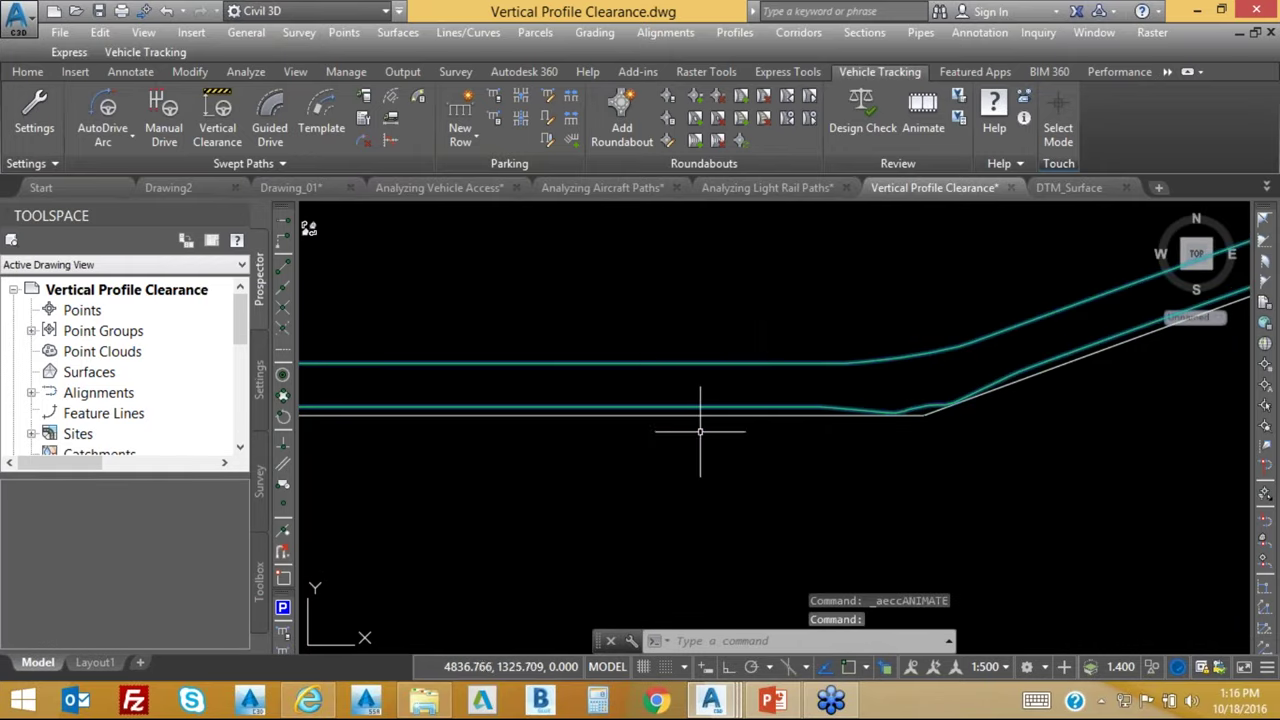
key("Escape")
key("Escape")
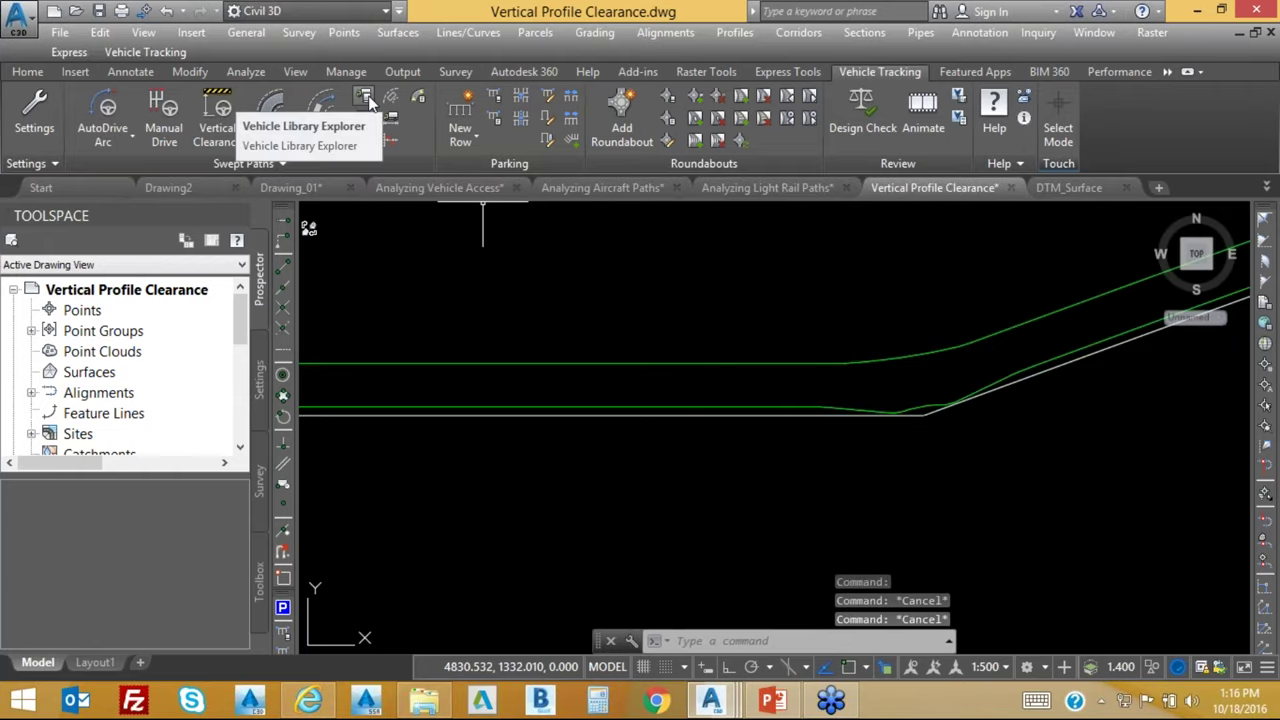
Insert ground conflict marks on the car's clearance path and examine the clearance at the foot of the hump.
left_click(421, 94)
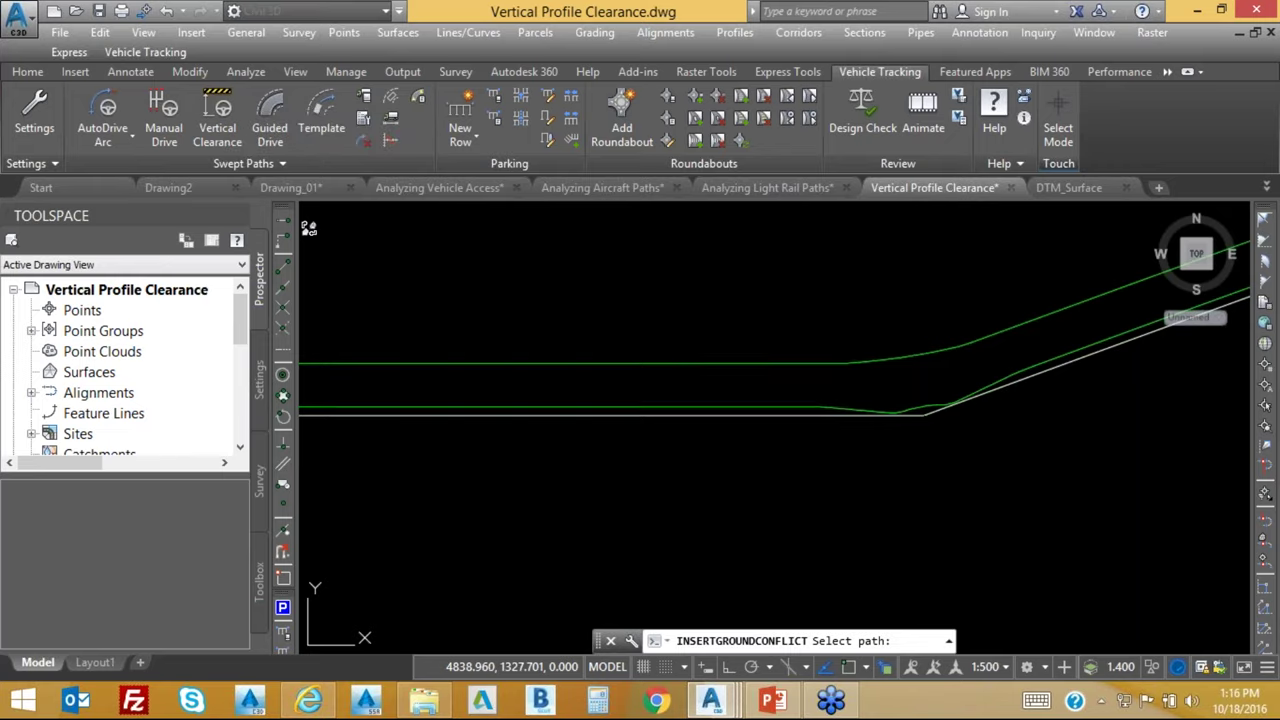
left_click(927, 436)
left_click(788, 393)
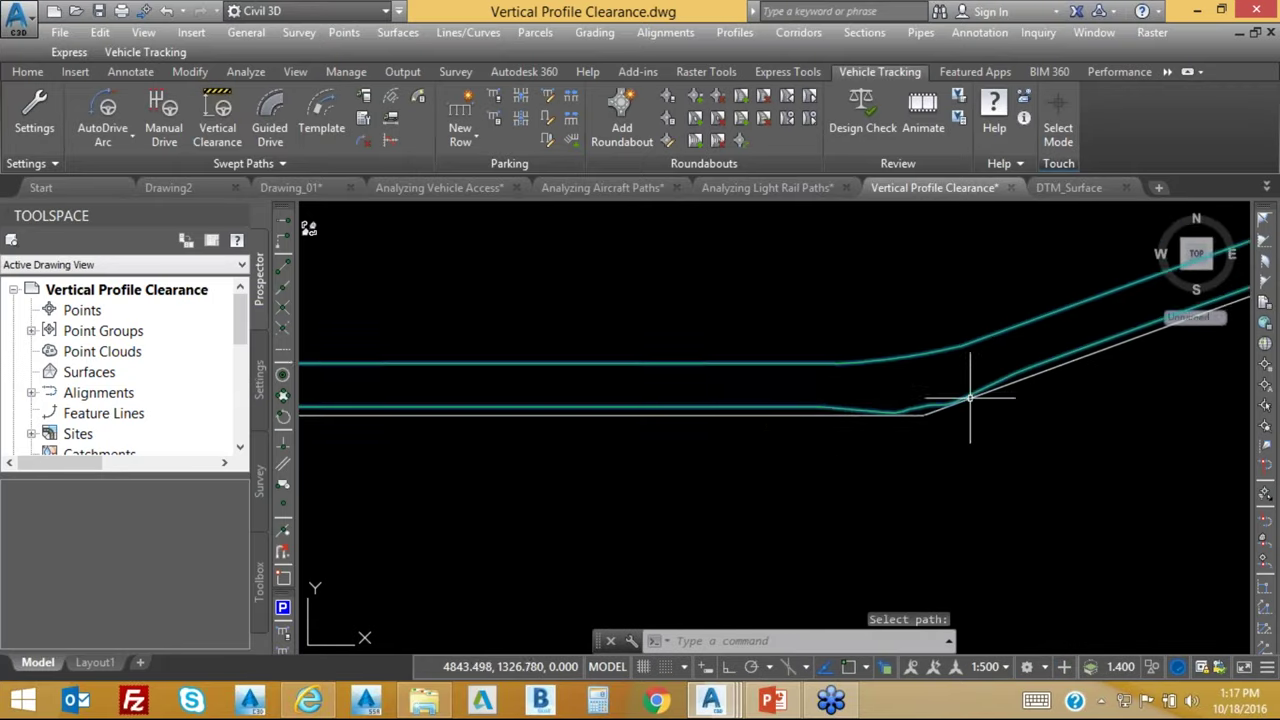
scroll(930, 405, "up", 3)
scroll(787, 413, "down", 2)
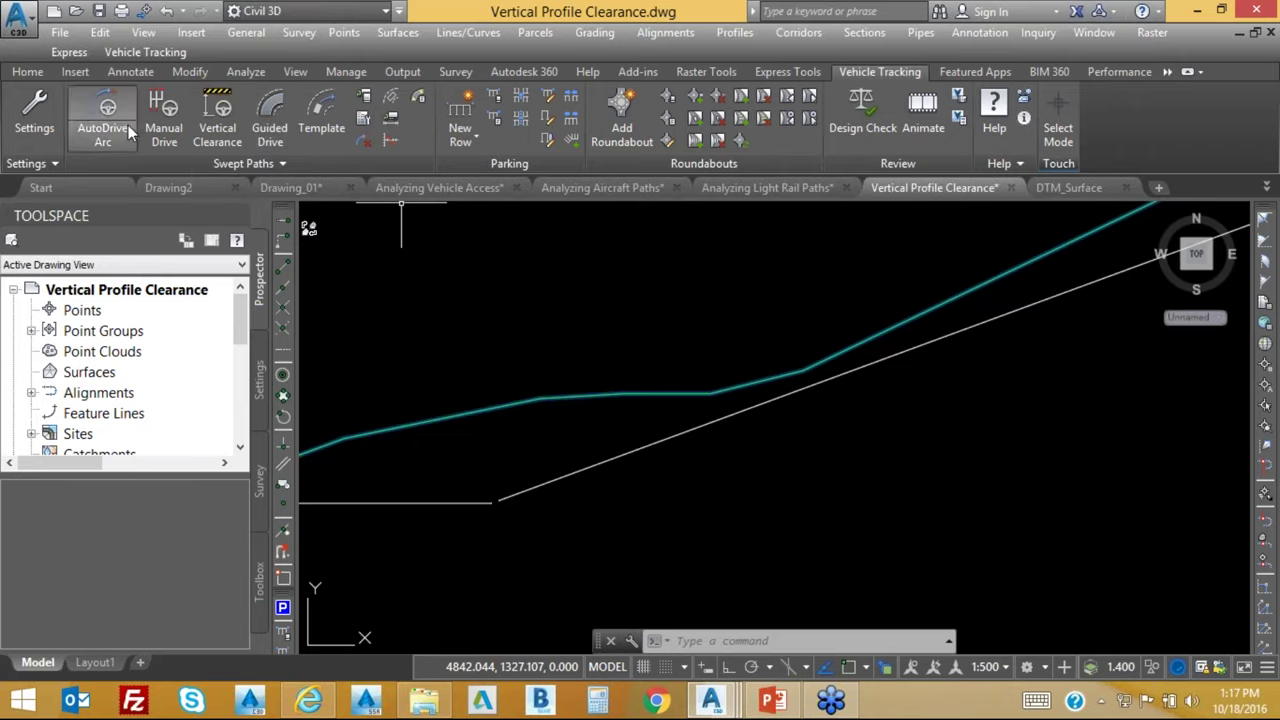
left_click(260, 163)
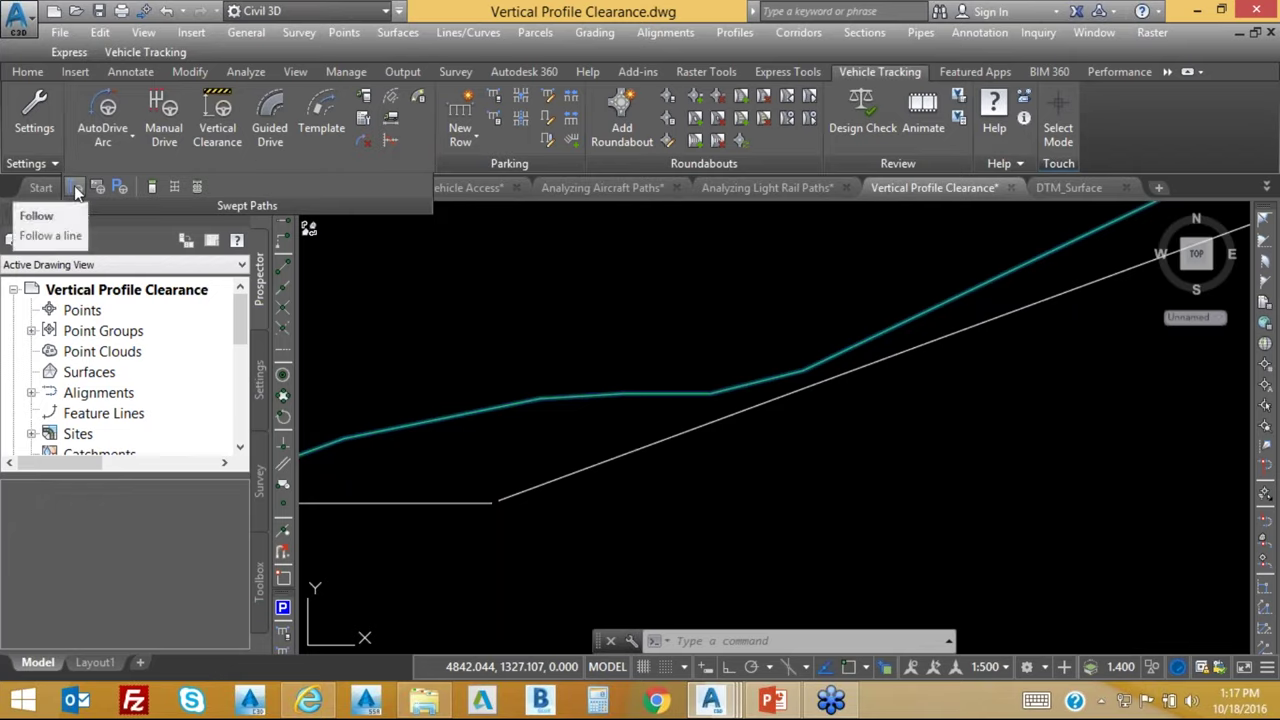
left_click(608, 230)
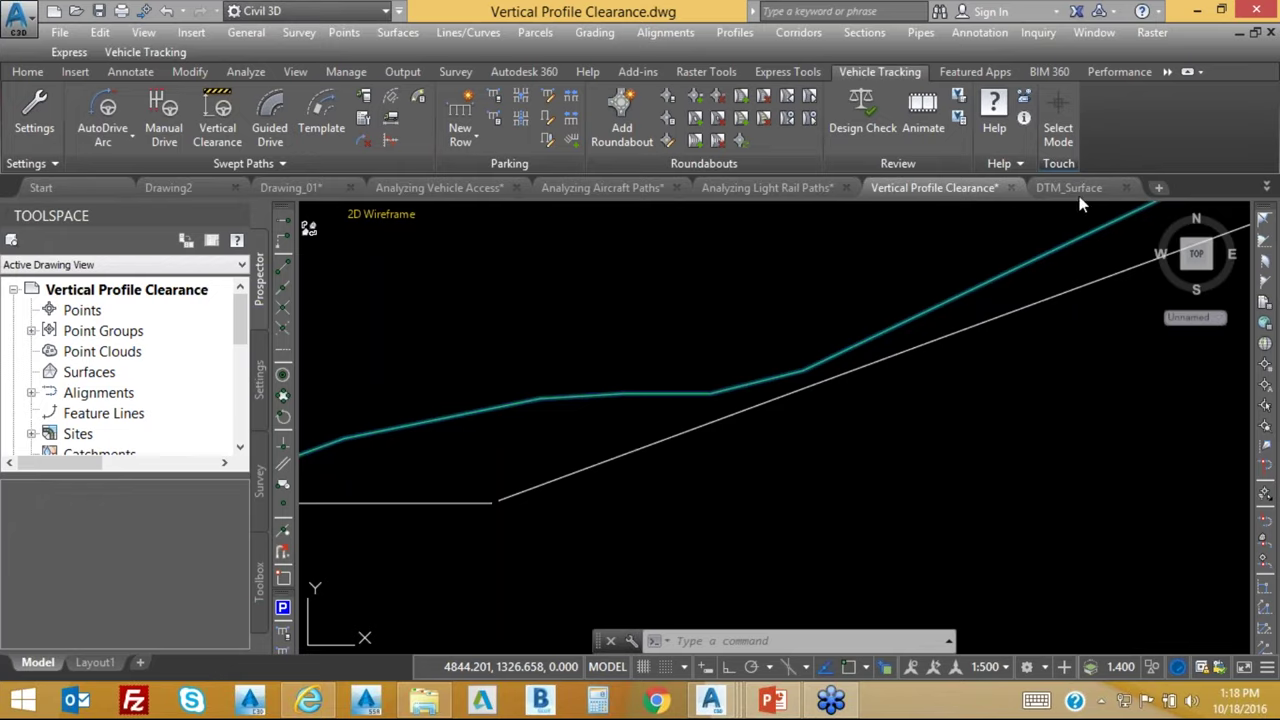
Switch to Drawing2 and open Drawing_02.dwg from the AVT Dataset folder as read-only.
mouse_move(310, 193)
left_click(189, 186)
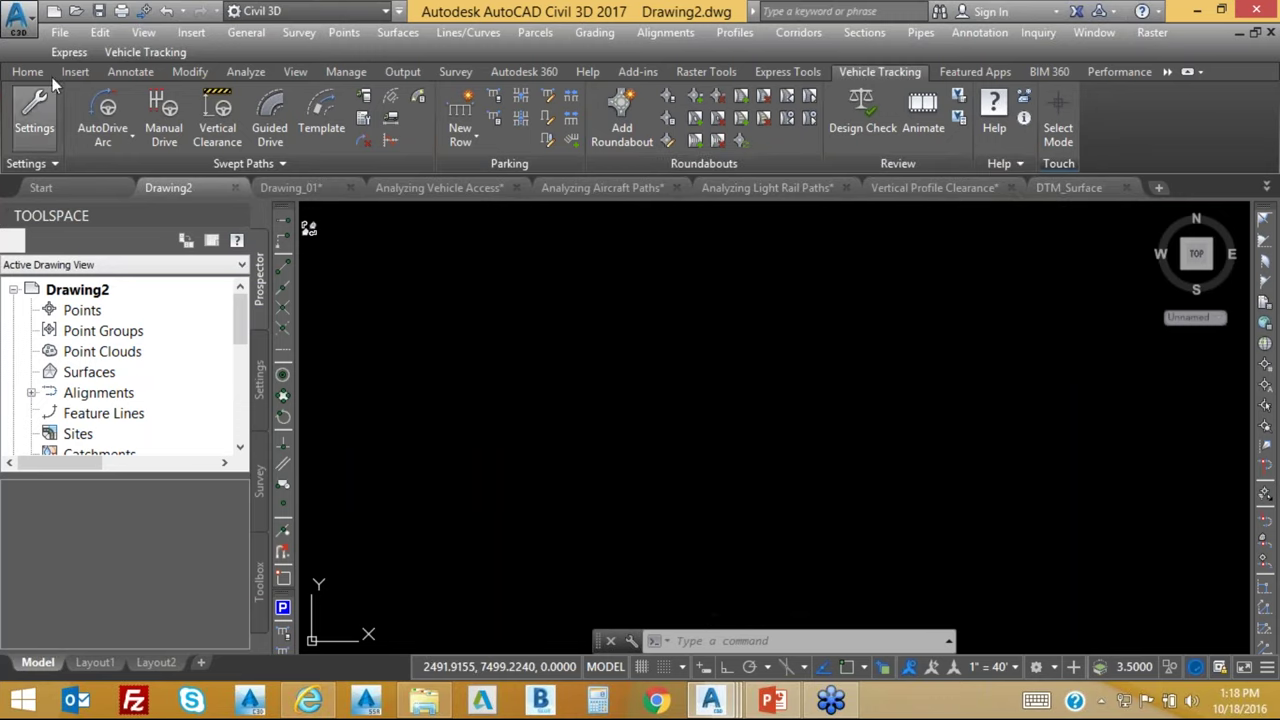
key("ctrl+o")
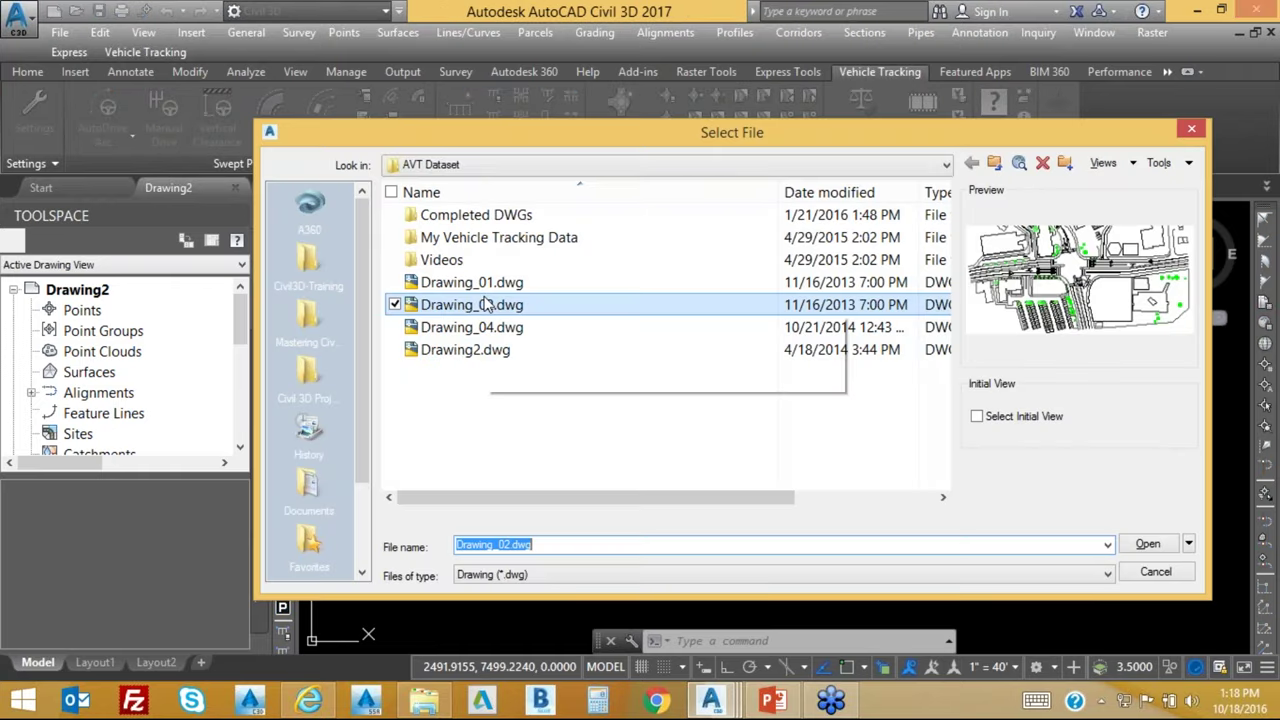
left_click(1138, 545)
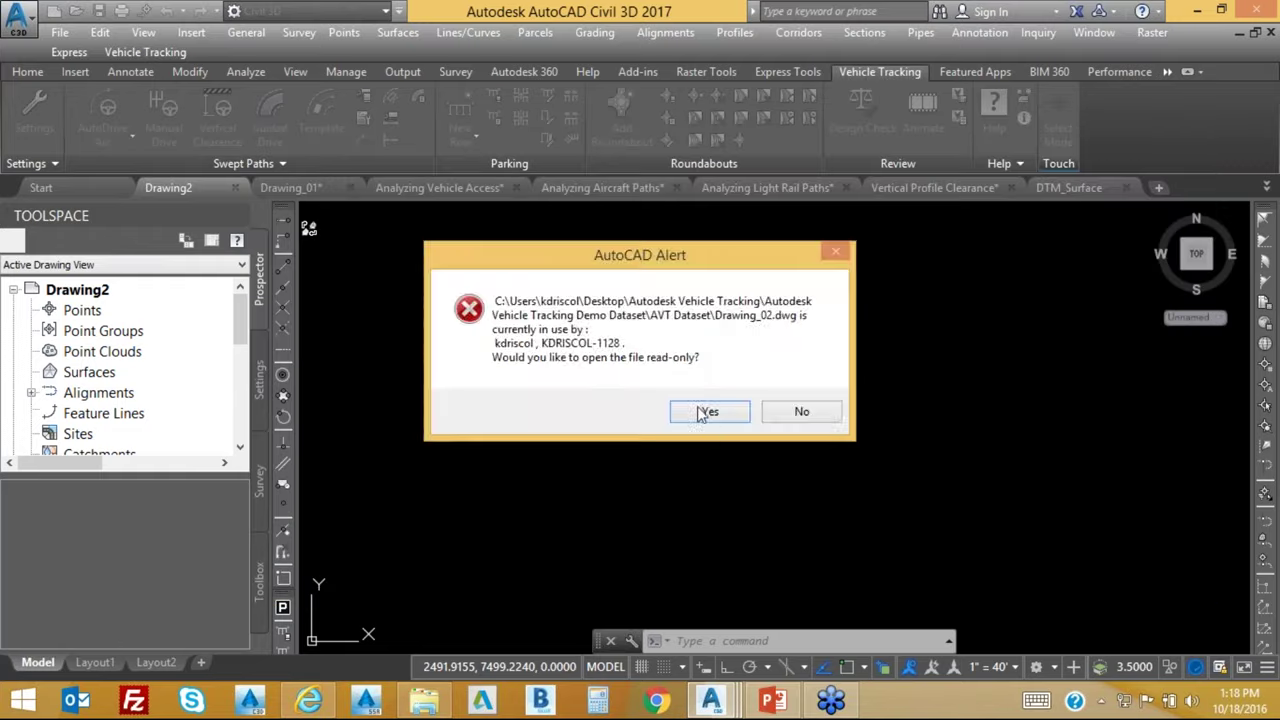
left_click(704, 413)
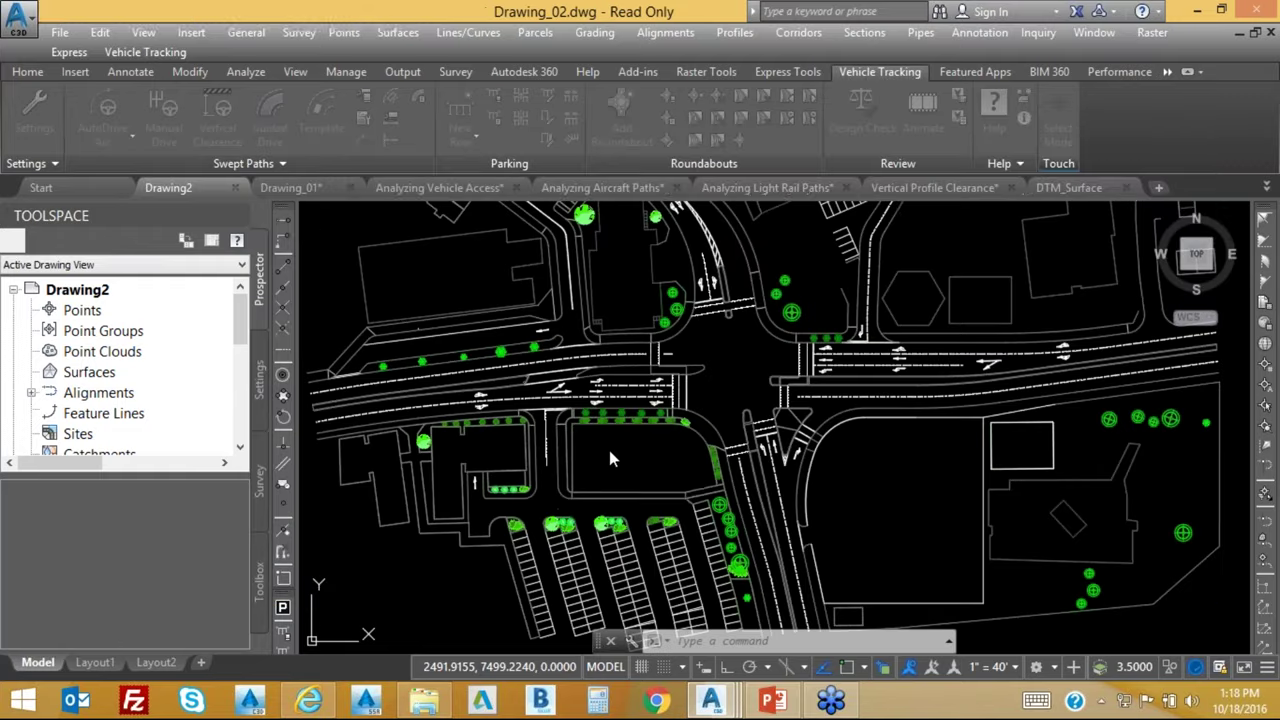
left_click(806, 486)
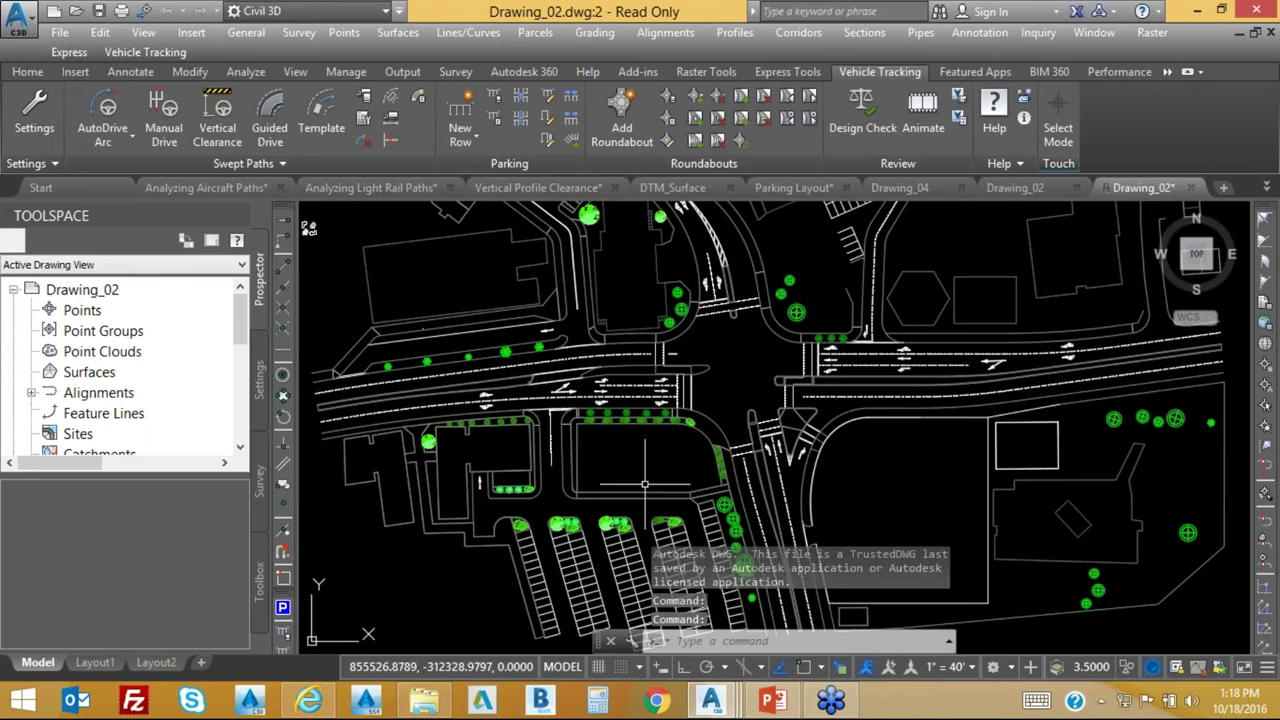
Start a new parking row with the Autodesk Vehicle Tracking Demo standard ITE Guideline for Parking Facility Location and Design-LB, accepting the drawing settings.
scroll(777, 463, "up", 5)
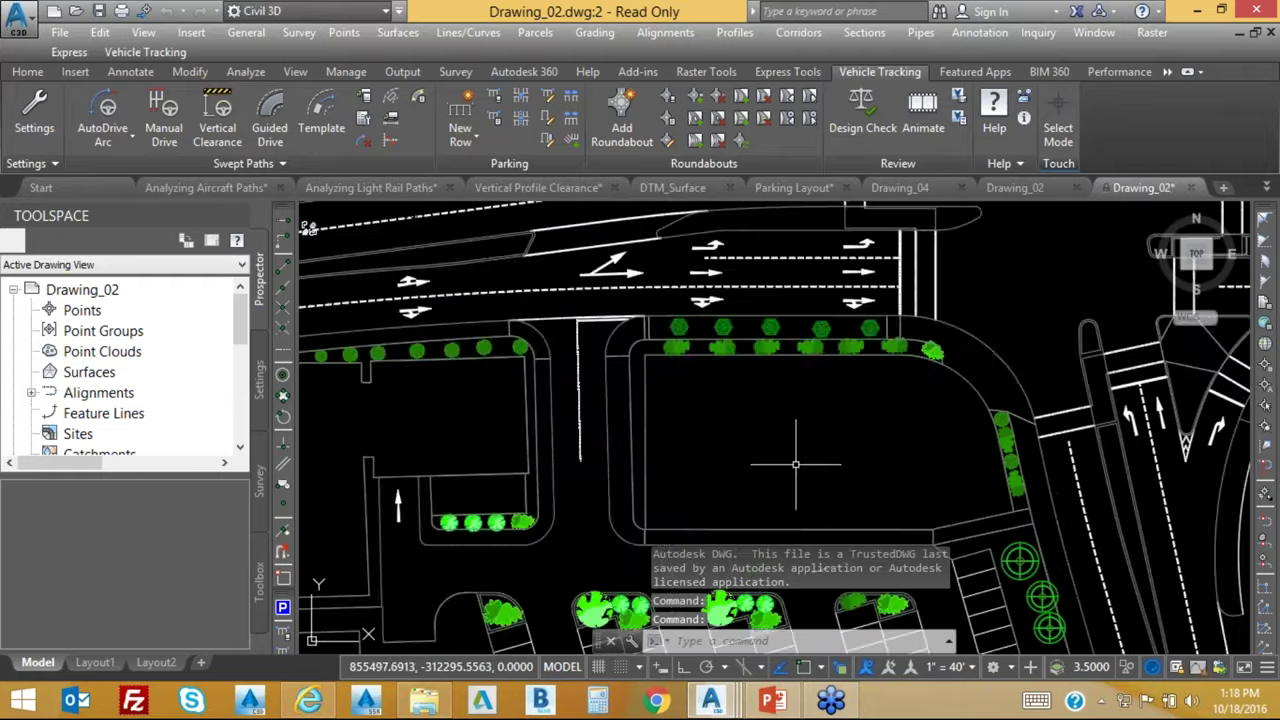
middle_click_drag(580, 380, 691, 405)
scroll(575, 390, "down", 2)
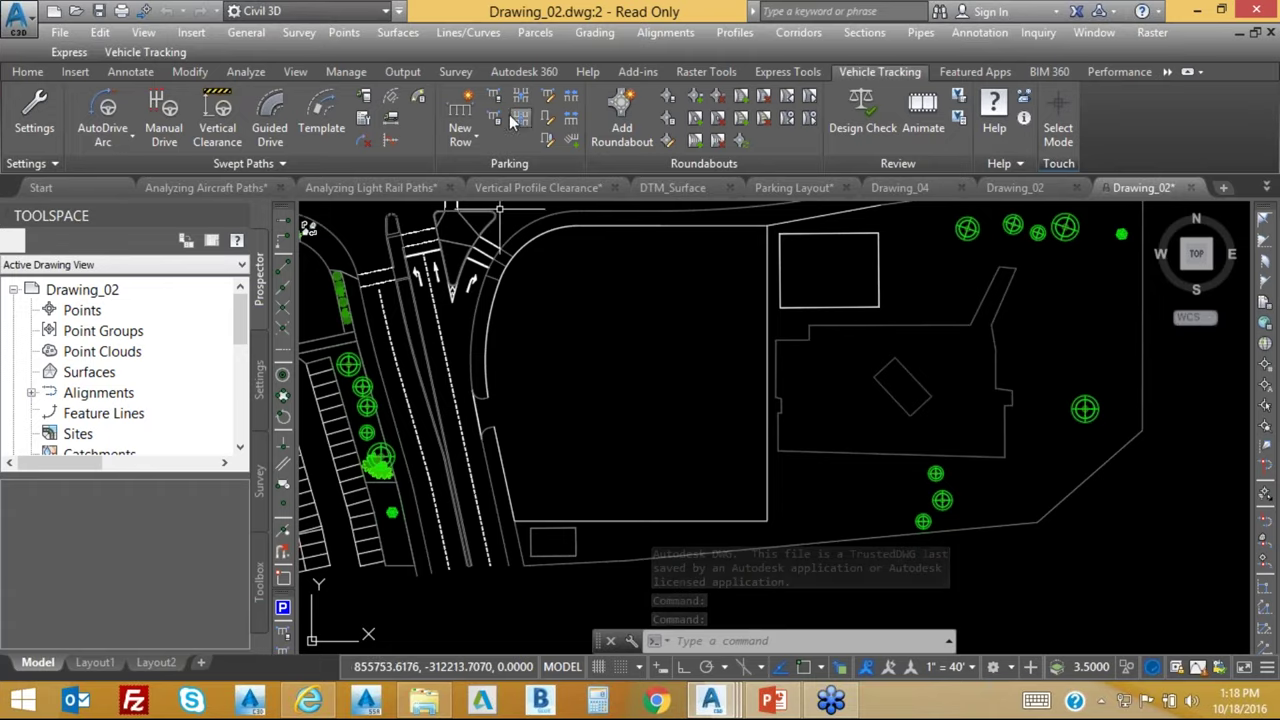
left_click(476, 140)
left_click(440, 173)
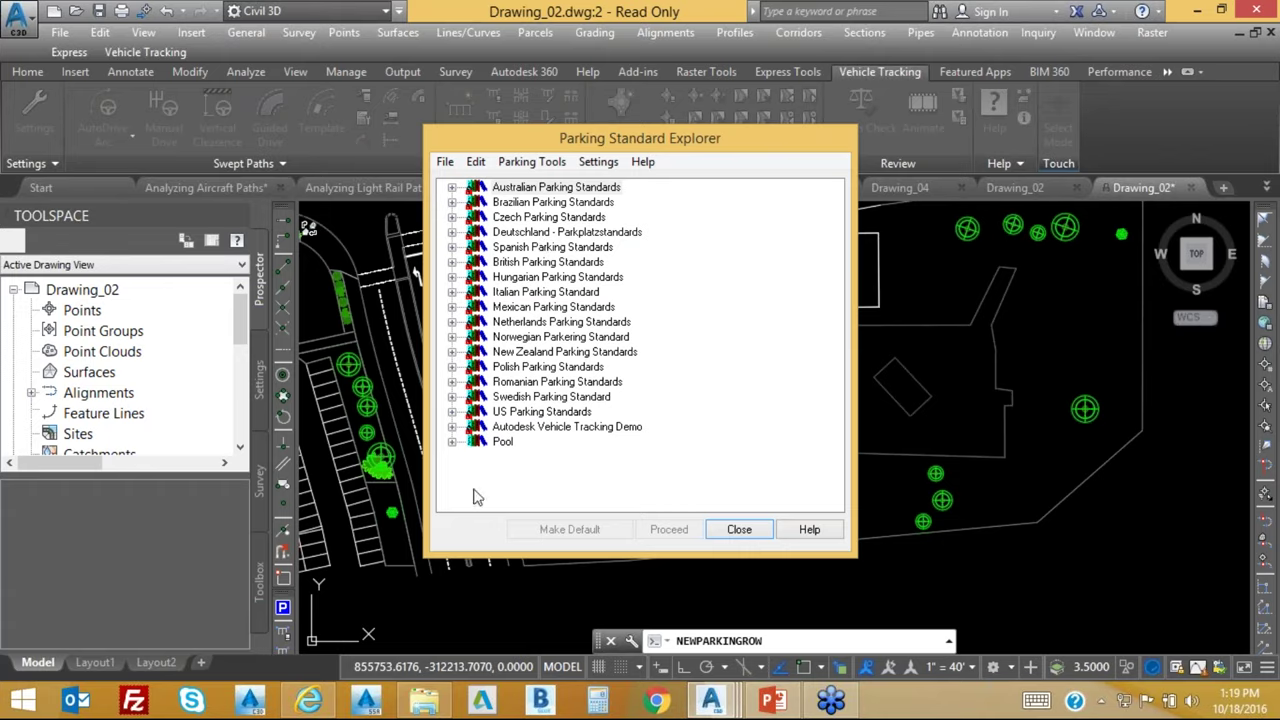
left_click(452, 442)
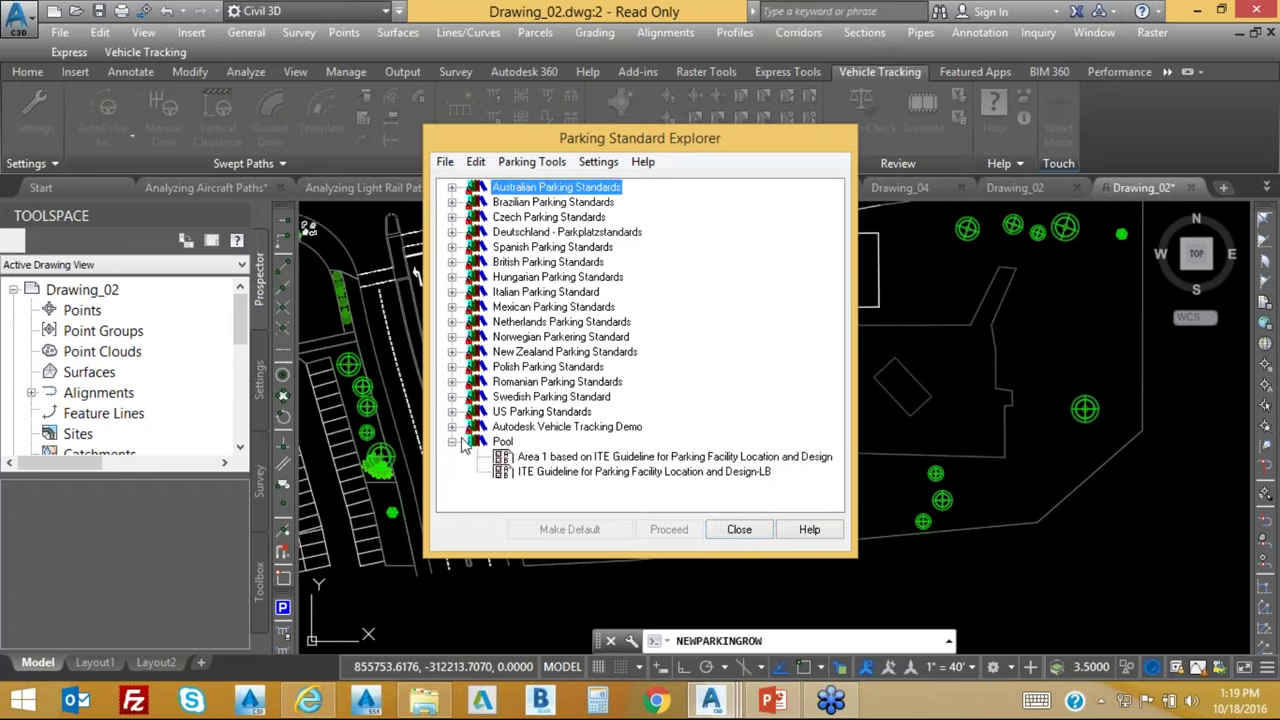
left_click(452, 427)
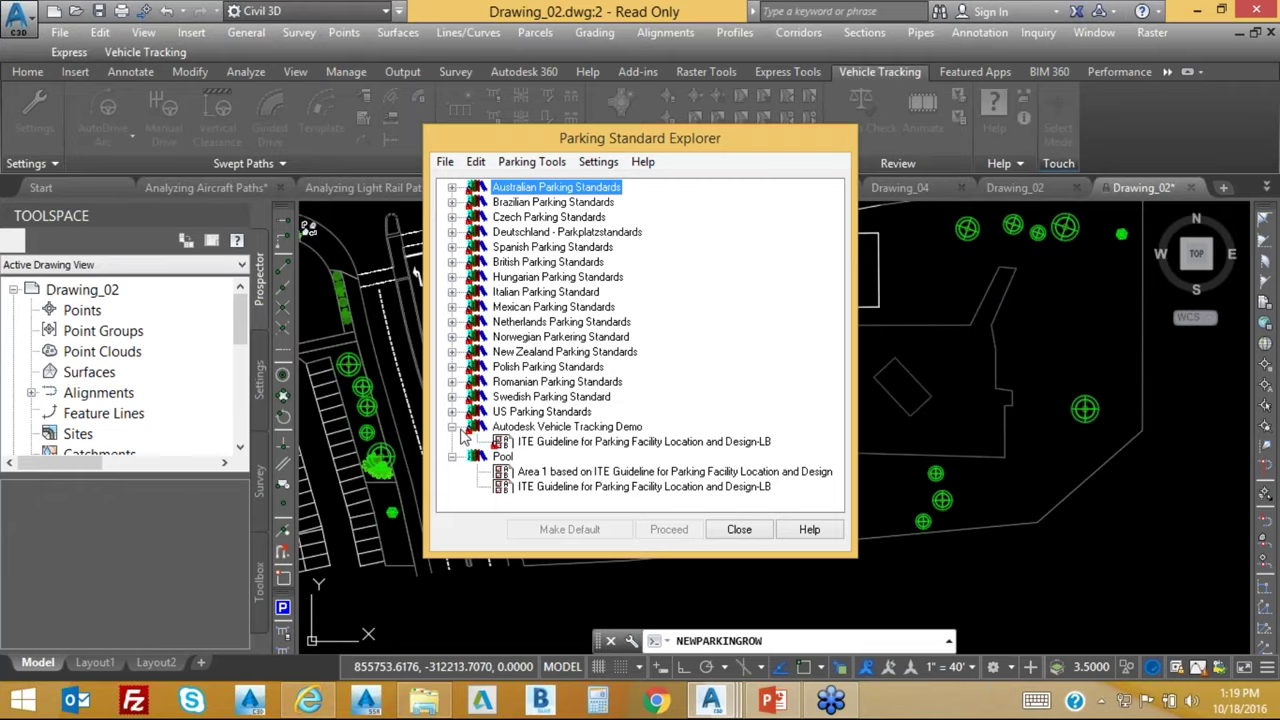
left_click(545, 443)
left_click(669, 529)
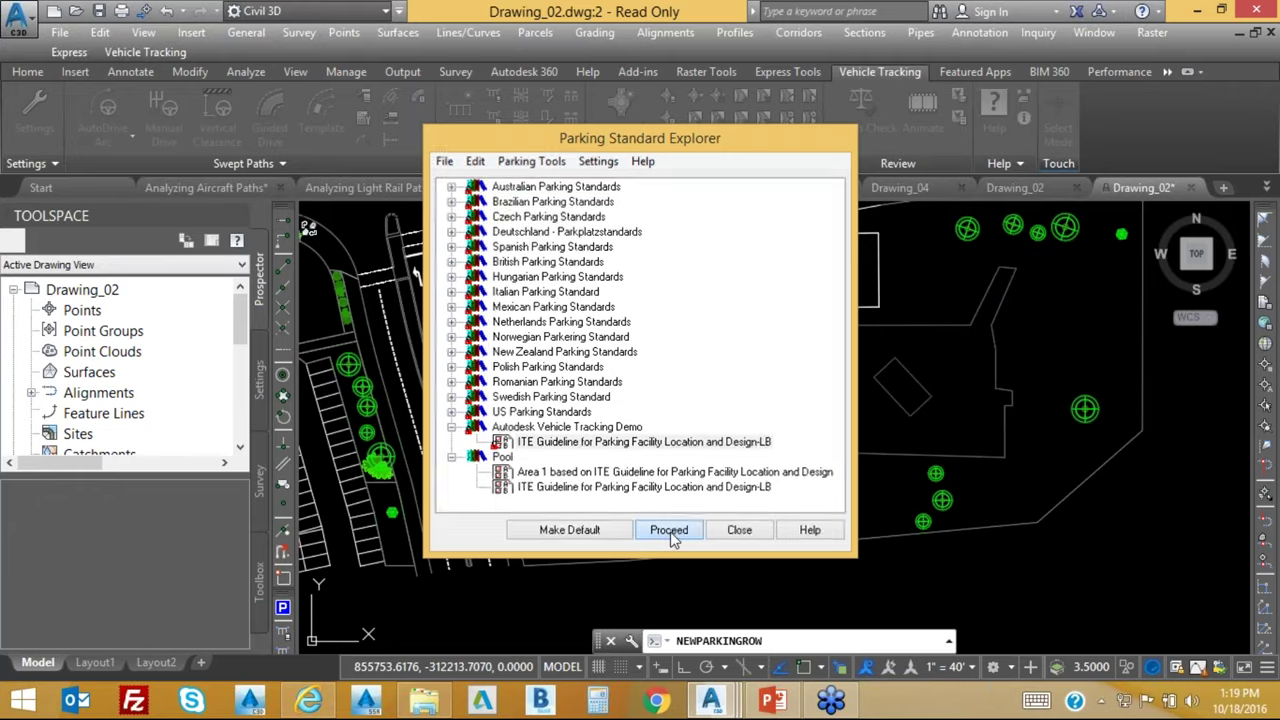
left_click(790, 339)
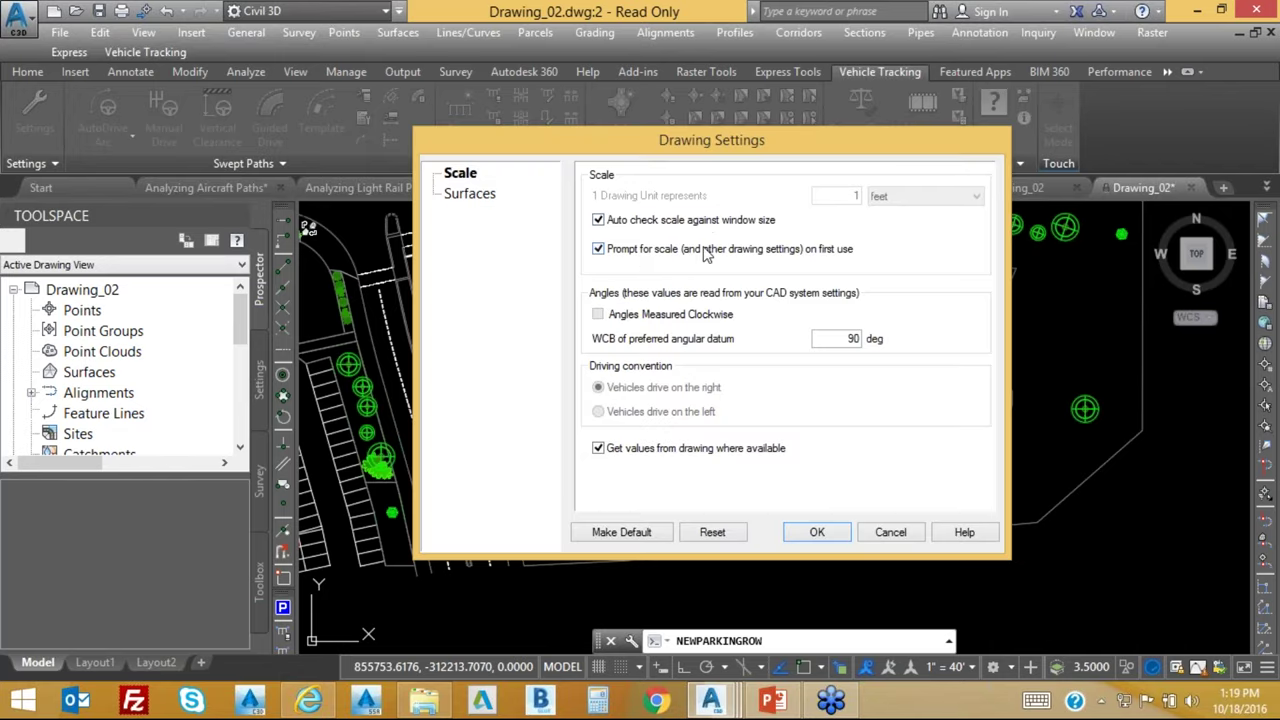
left_click(818, 532)
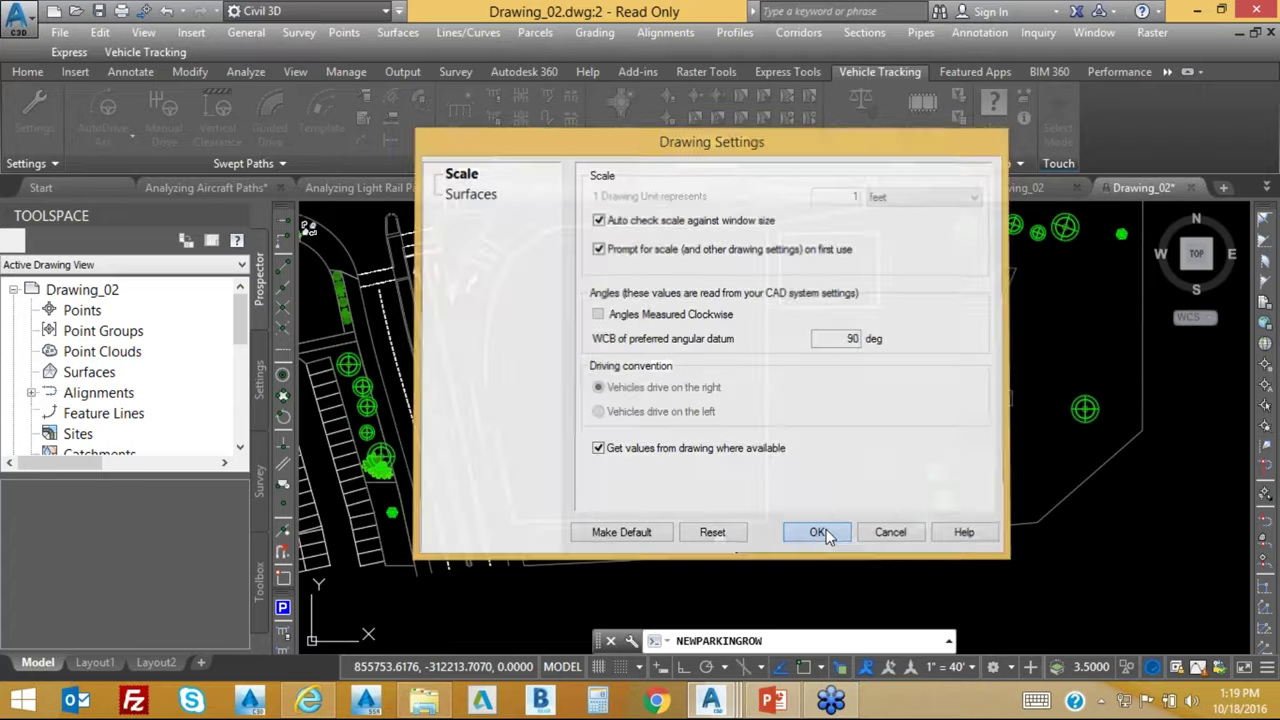
Draw the parking row counterclockwise around the empty lot's boundary from the west entrance, with bays only on the inner side.
mouse_move(255, 23)
left_mouse_down()
mouse_move(283, 97)
mouse_move(308, 86)
mouse_move(258, 12)
left_mouse_up()
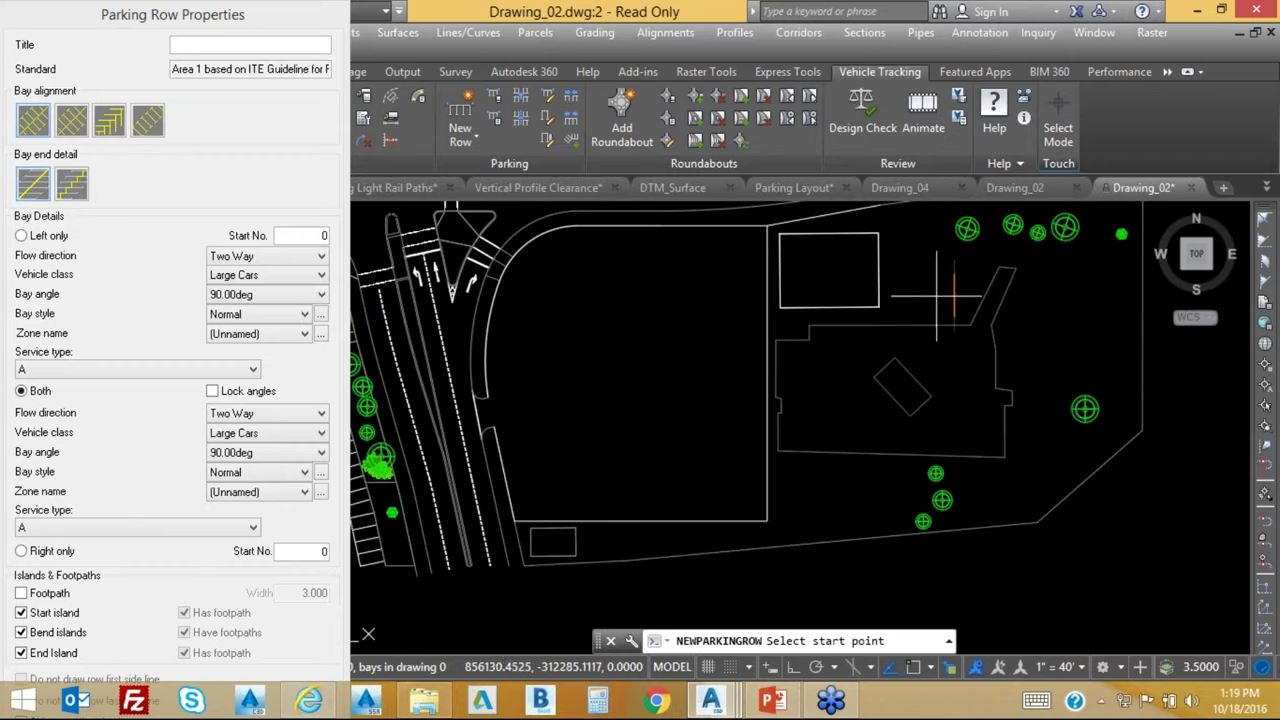
left_click(913, 669)
left_click(498, 433)
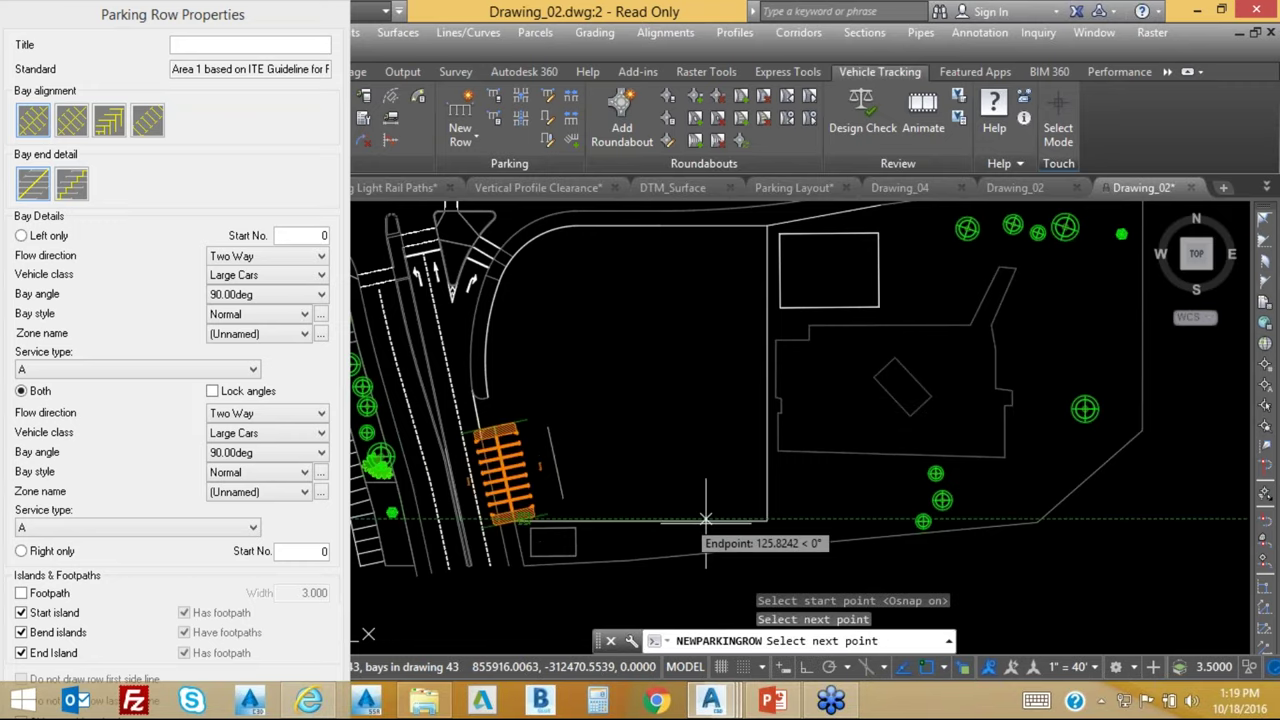
left_click(767, 520)
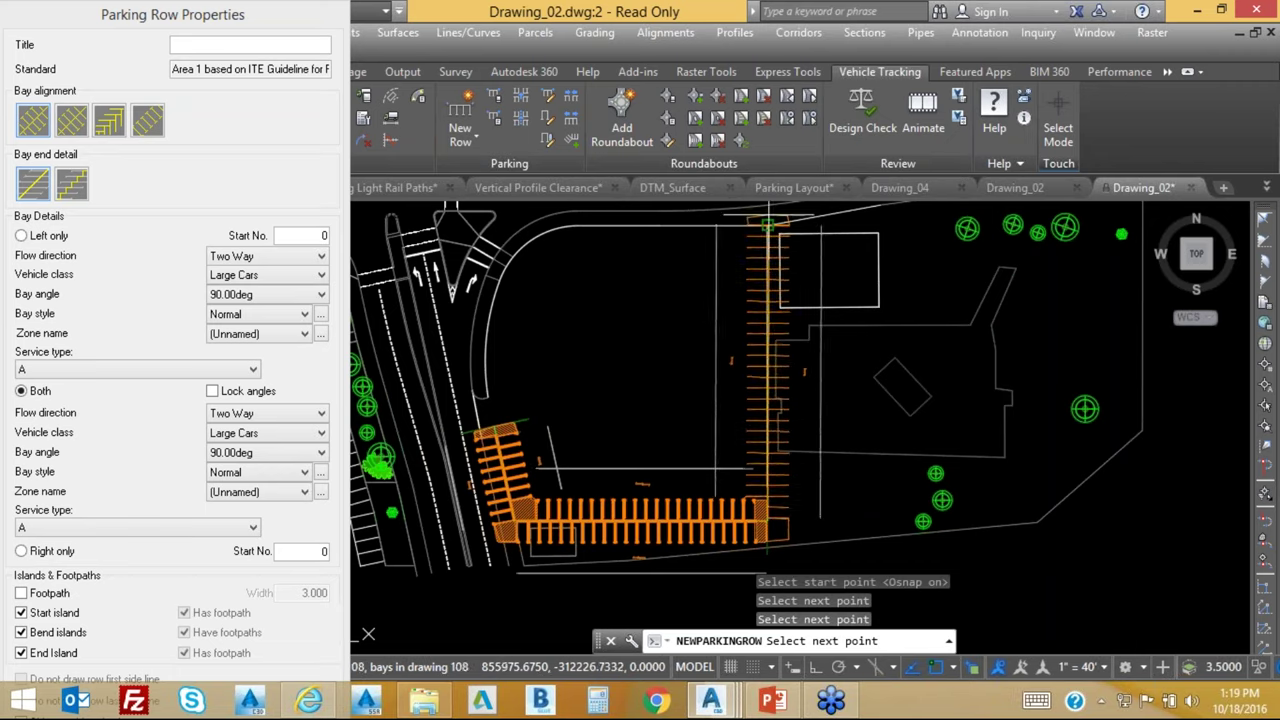
left_click(768, 210)
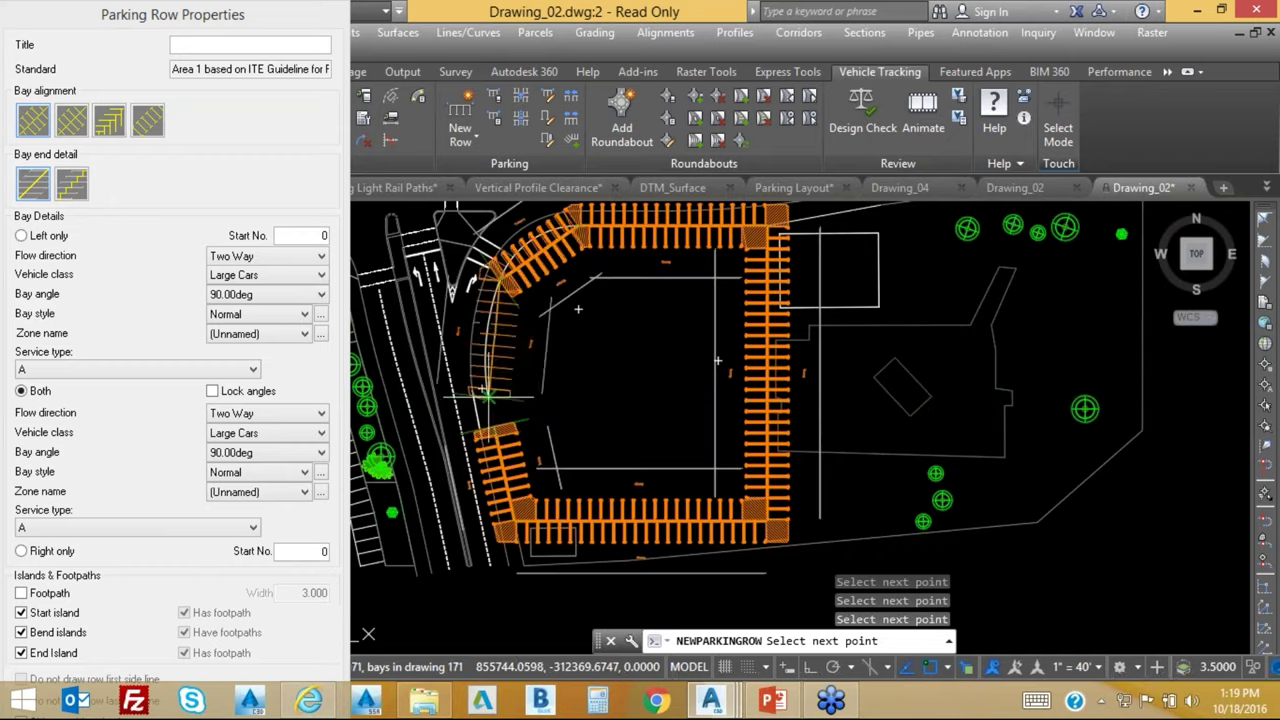
key("Return")
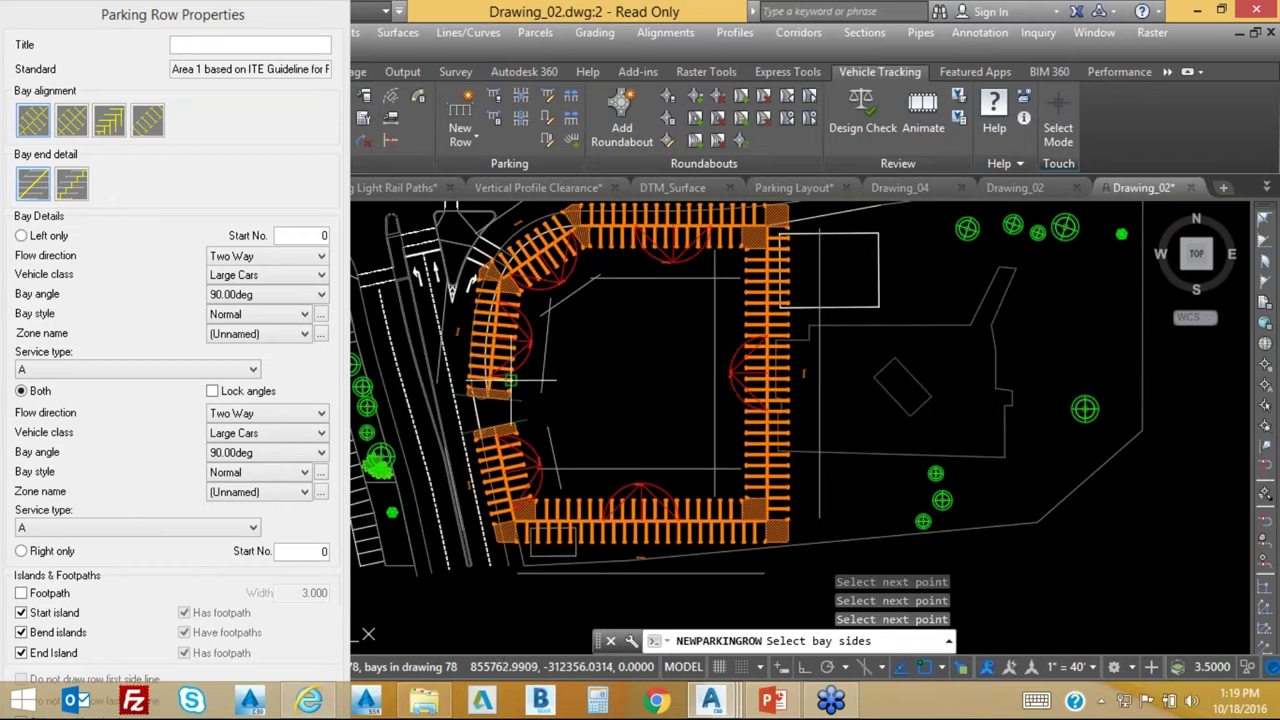
key("Return")
With object snap off, bend the parking row's segment north of the west entrance to follow the curved lot edge.
scroll(560, 400, "up", 5)
middle_click_drag(551, 344, 631, 328)
scroll(631, 328, "down", 4)
scroll(655, 410, "up", 6)
scroll(655, 410, "up", 3)
key("F3")
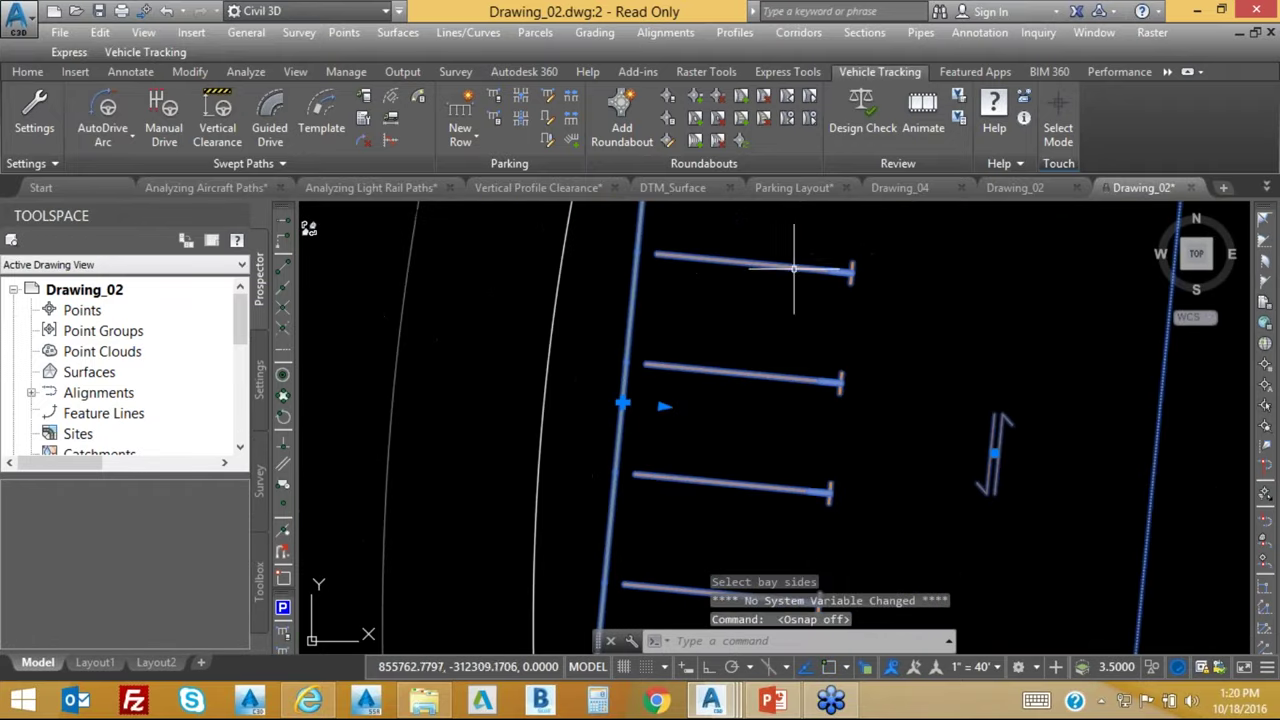
left_click(662, 406)
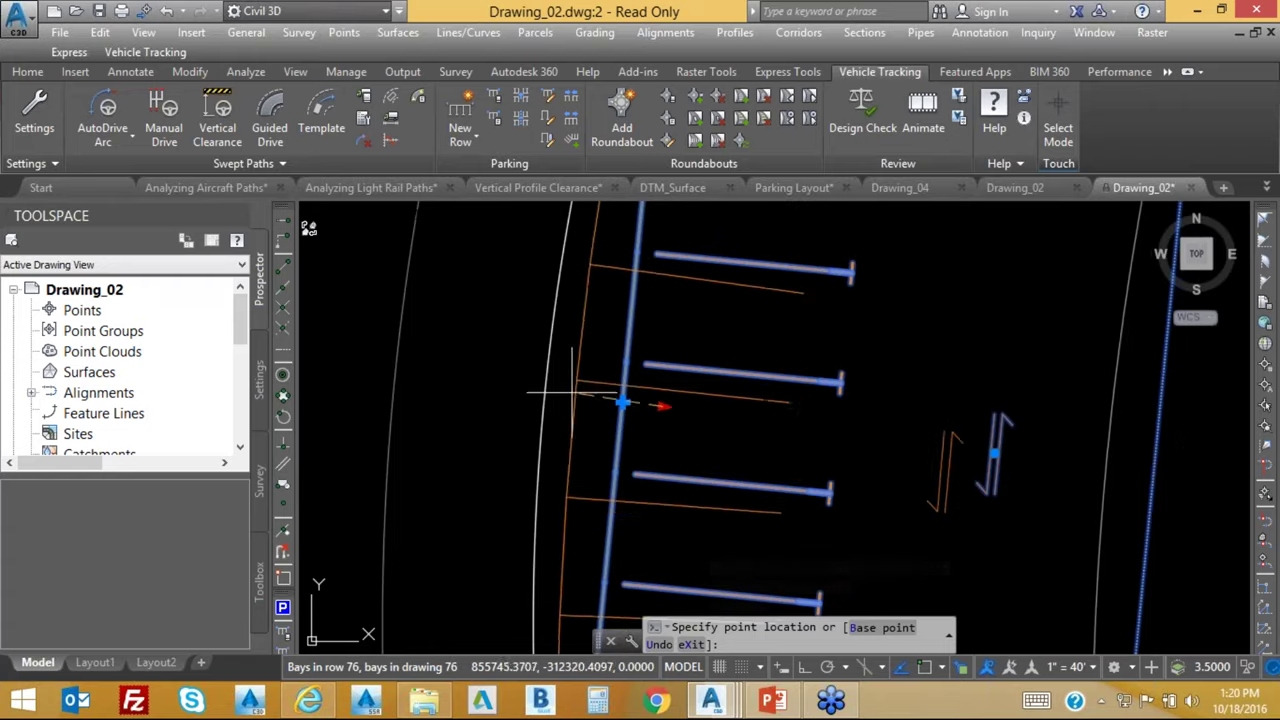
scroll(622, 403, "down", 5)
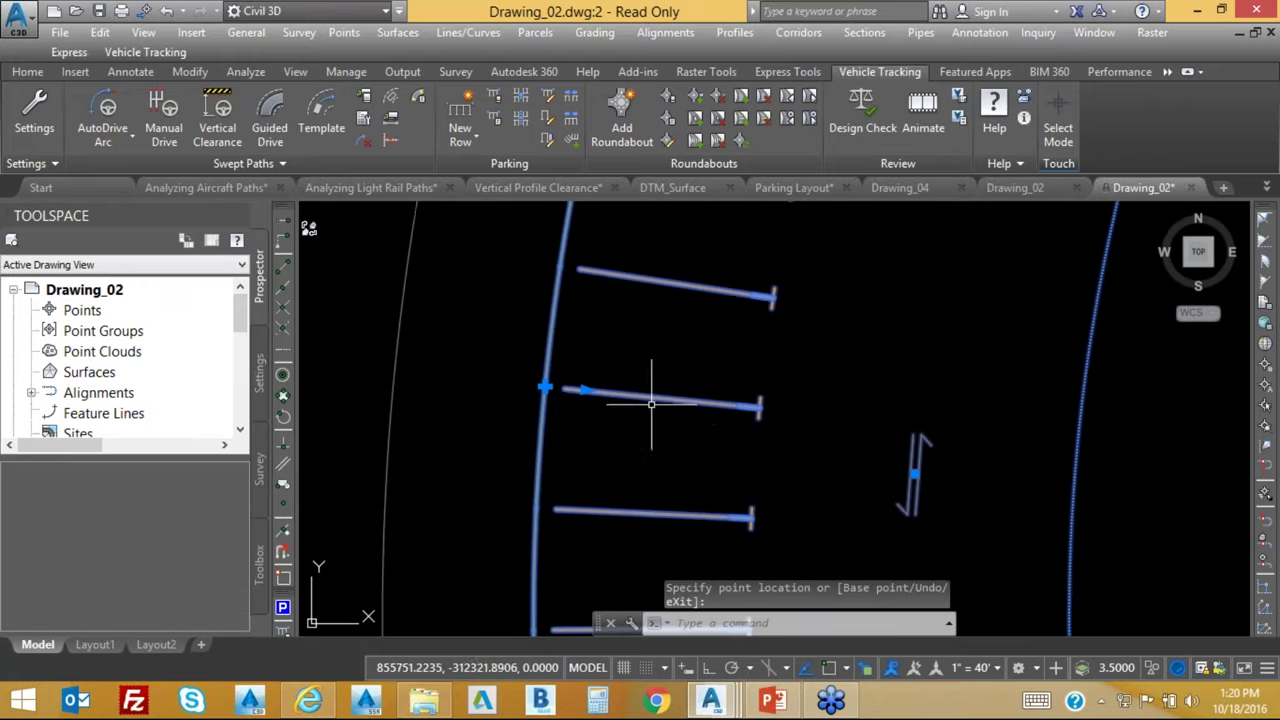
Bend the parking row's diagonal northwest segment outward to match the rounded lot corner and deselect the row.
scroll(761, 328, "up", 6)
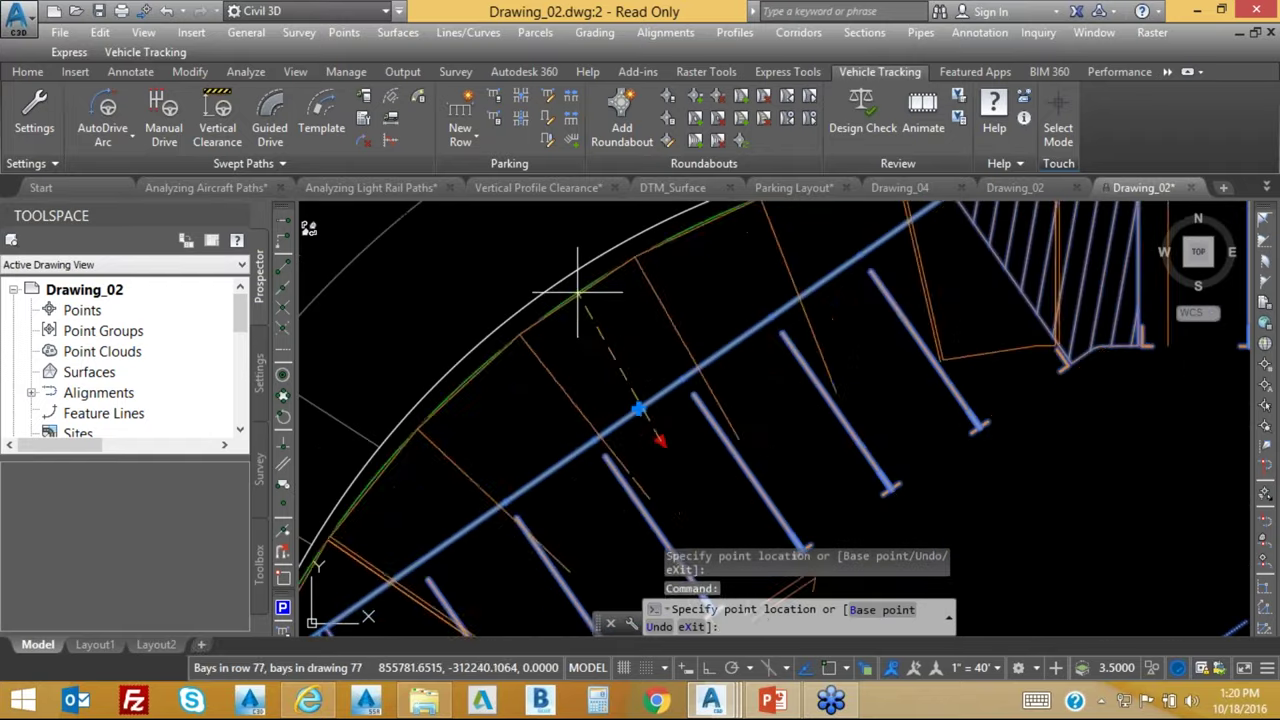
left_click(571, 270)
scroll(700, 385, "down", 4)
scroll(784, 232, "up", 3)
scroll(784, 232, "down", 5)
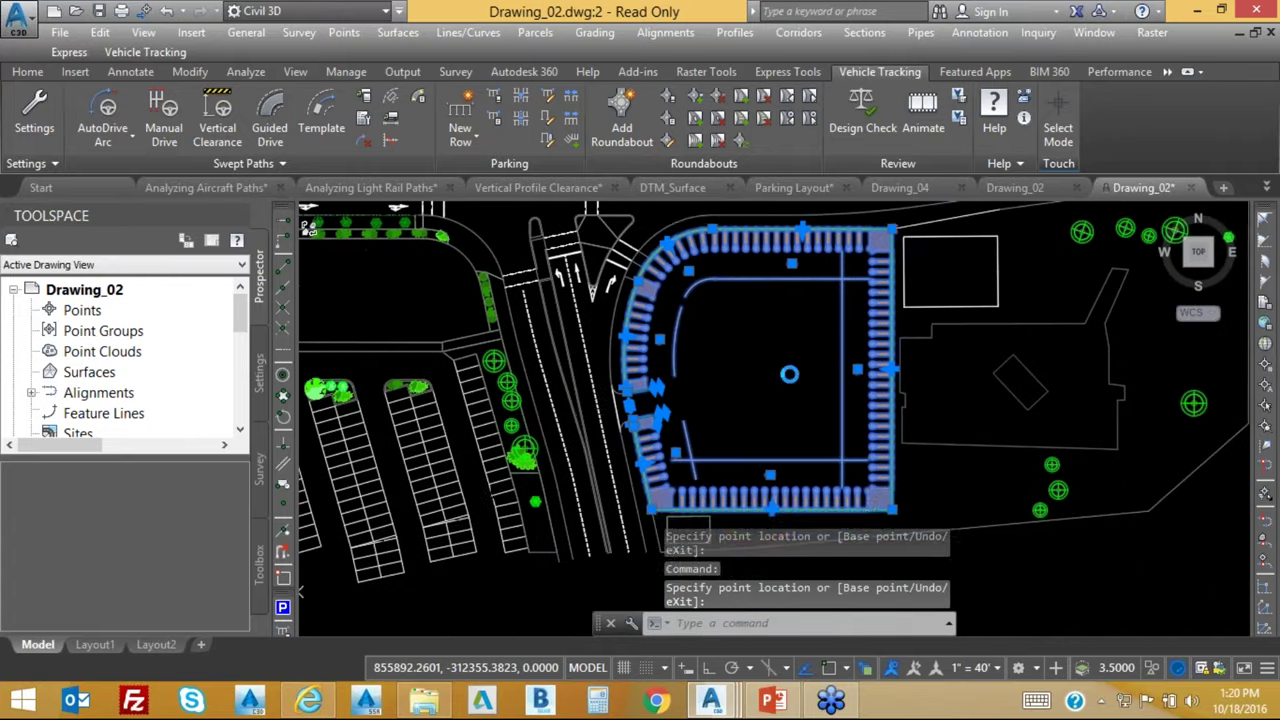
key("Escape")
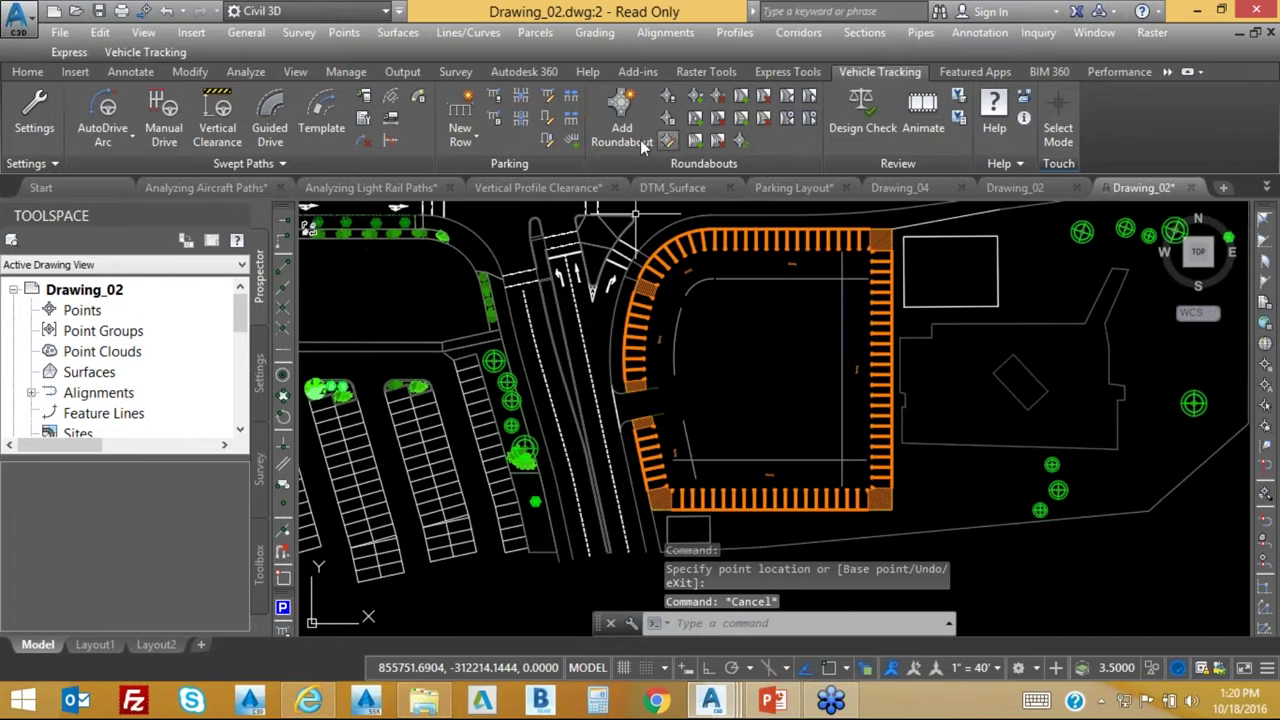
Generate the parking bay report to review the stall count, and close it.
left_click(494, 119)
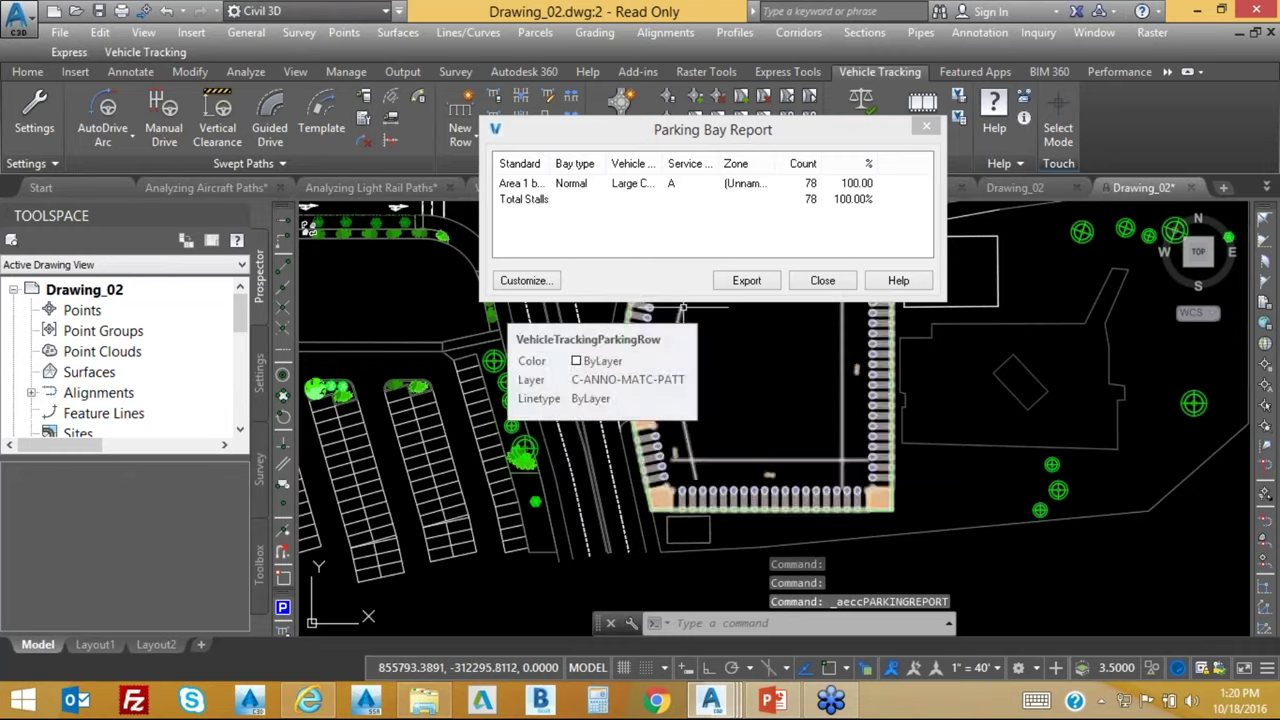
left_click(822, 281)
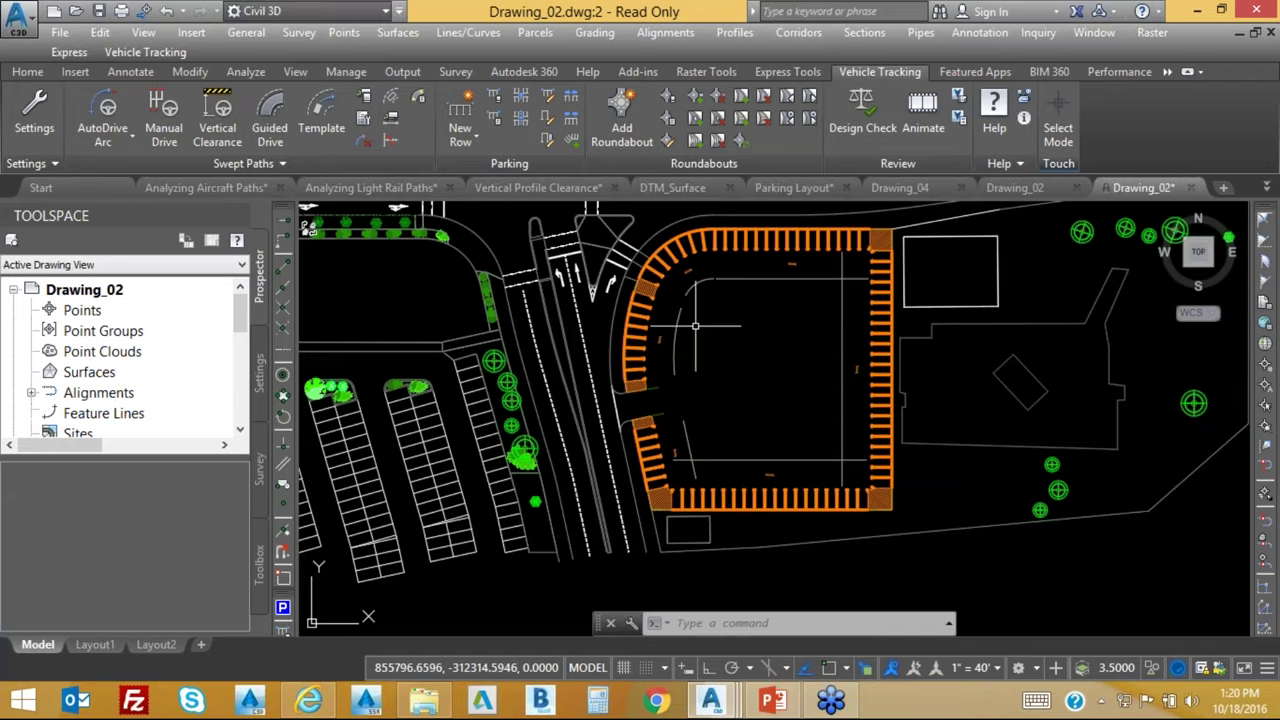
Start a parallel parking row using the ITE Guideline for Parking Facility Location and Design-LB standard from Autodesk Vehicle Tracking Demo.
left_click(471, 132)
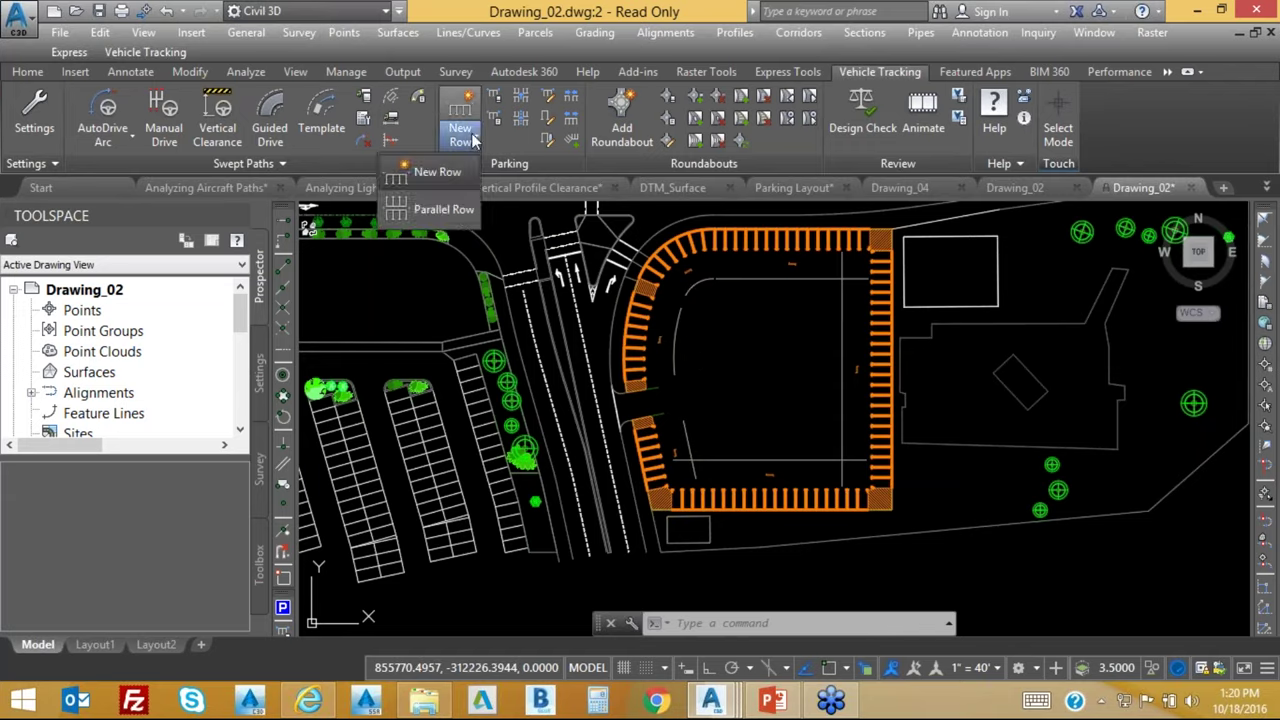
left_click(453, 210)
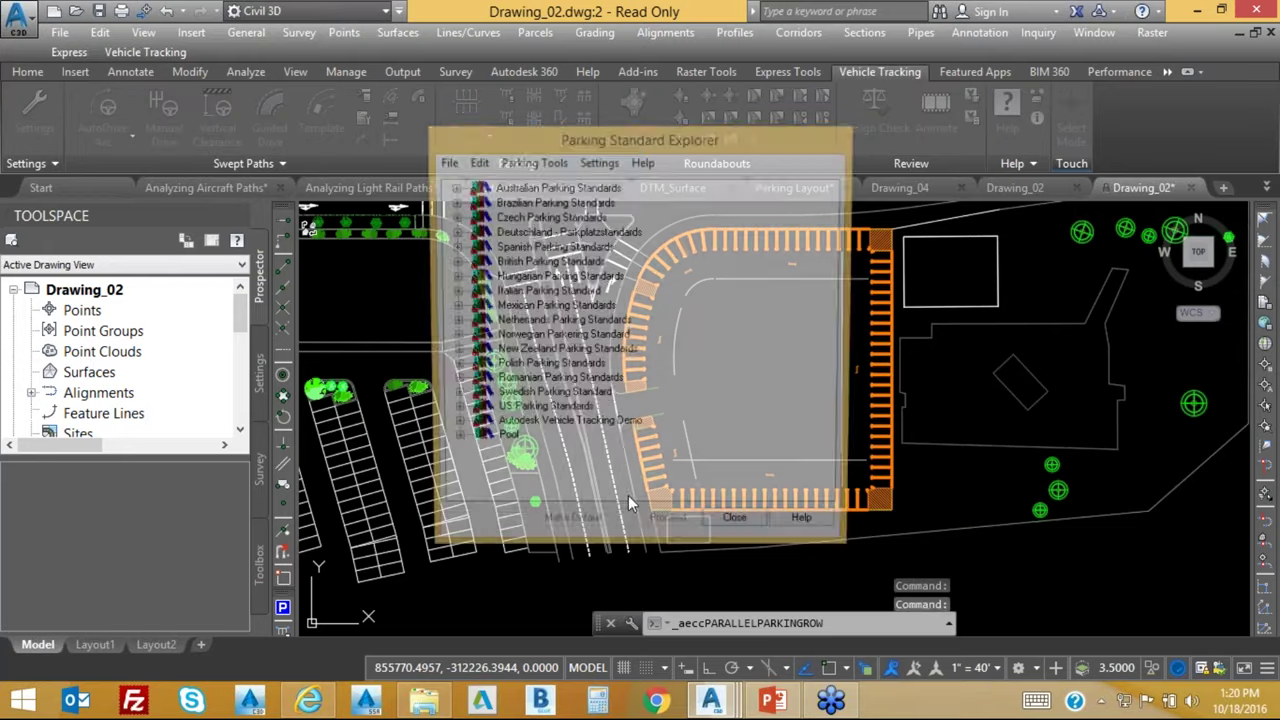
left_click(452, 427)
left_click(600, 441)
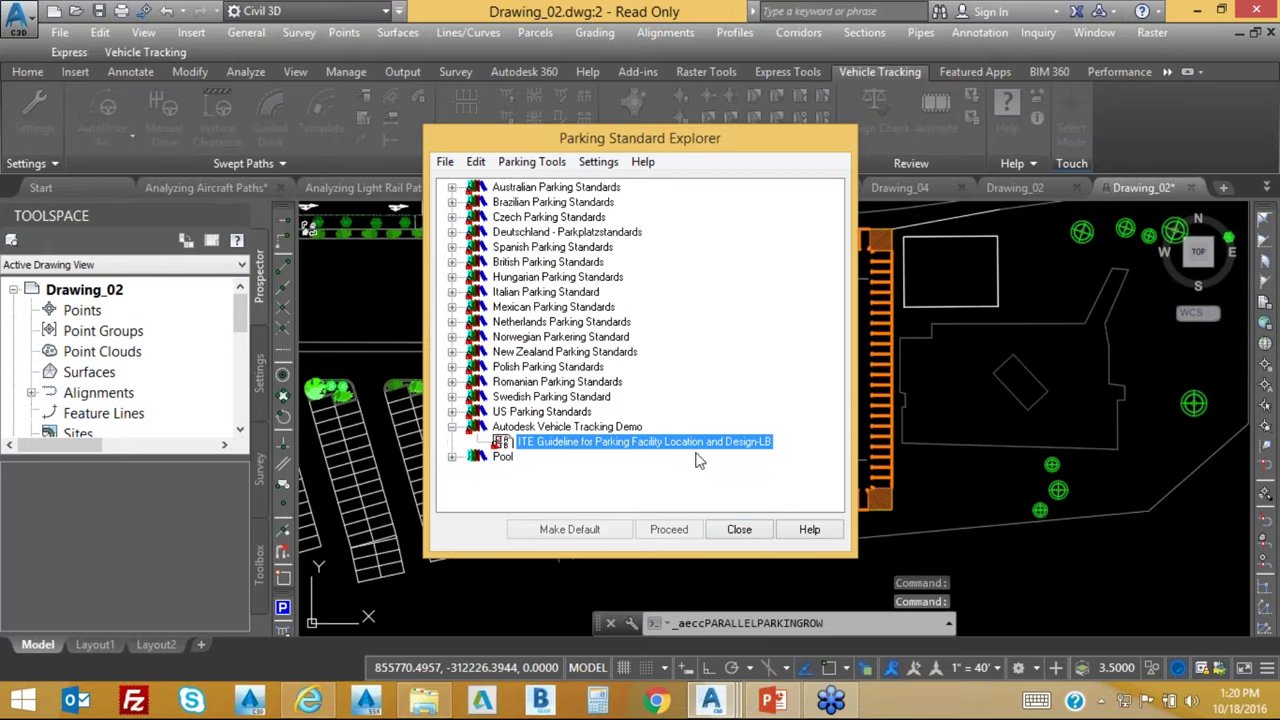
left_click(668, 529)
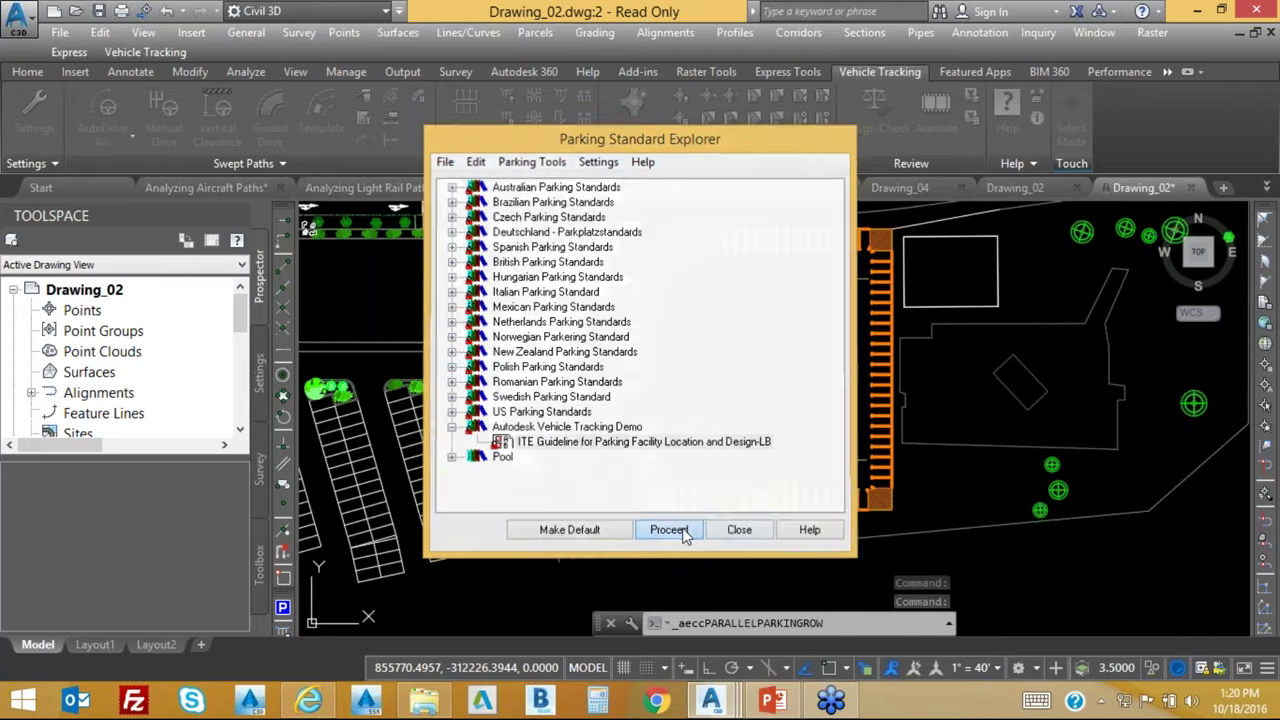
Place the parallel row one aisle inward from the lot's perimeter parking row, with bays on both sides.
left_click(794, 340)
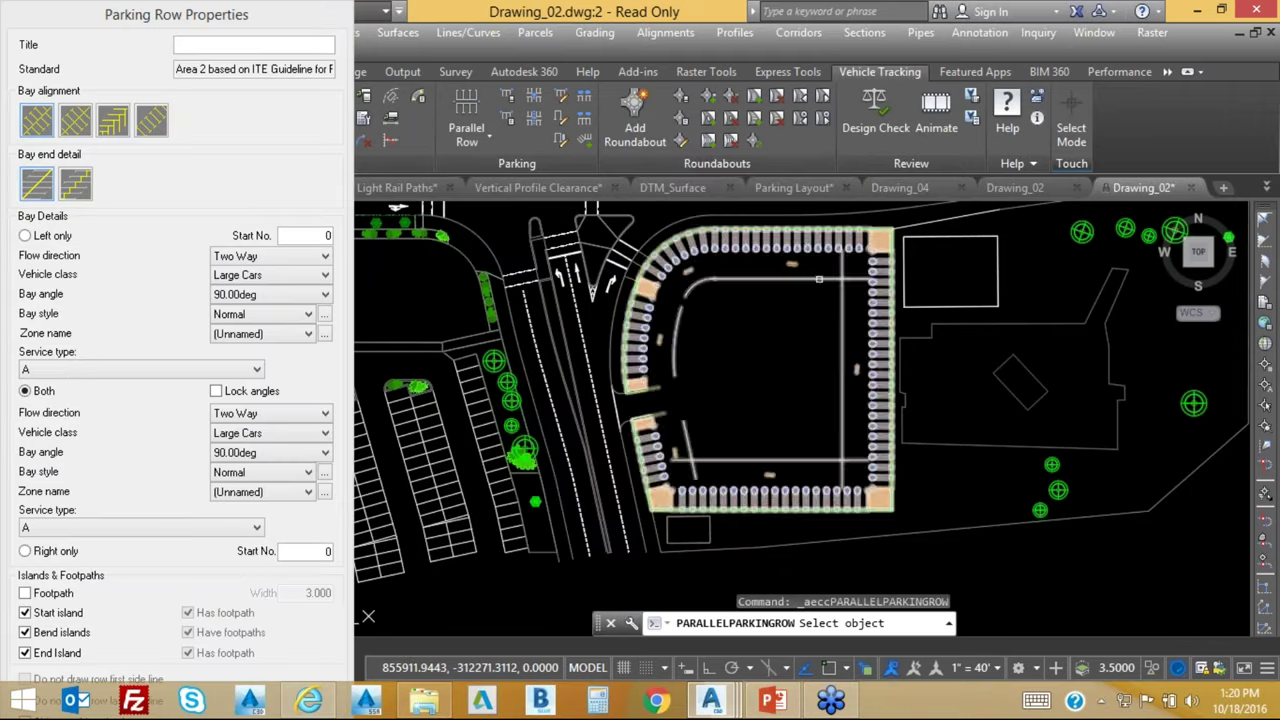
left_click(819, 278)
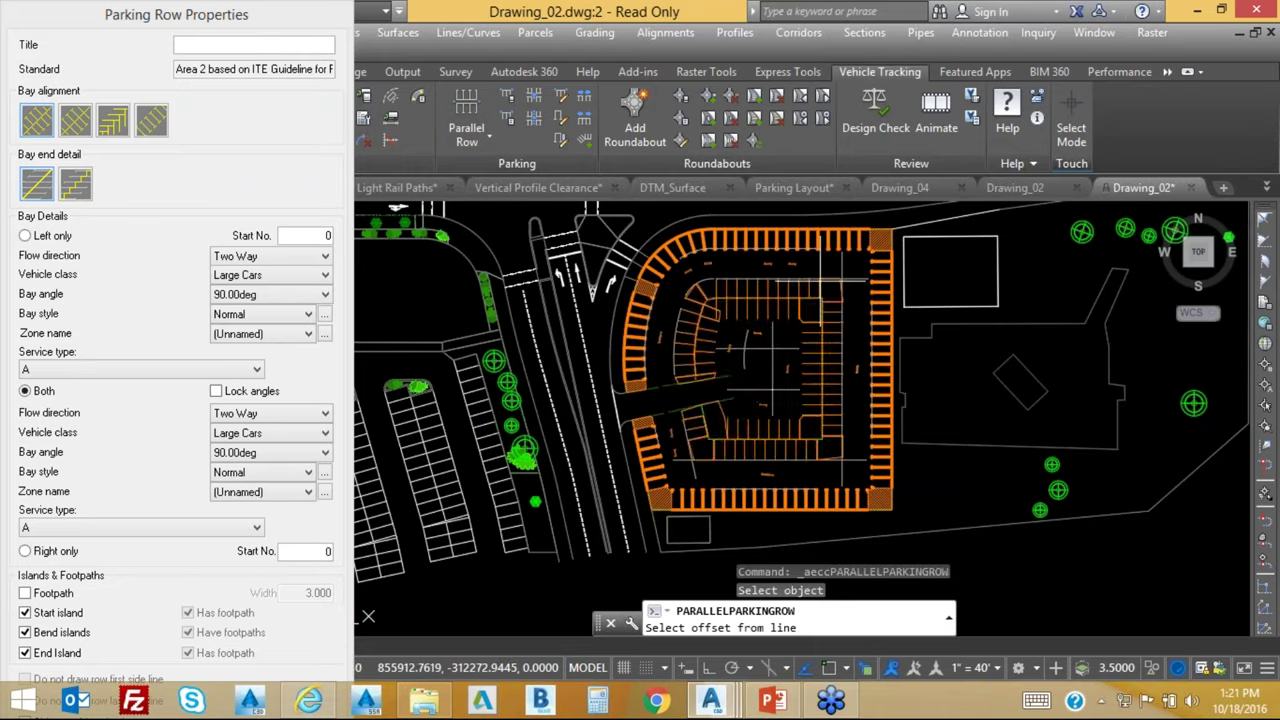
left_click(770, 352)
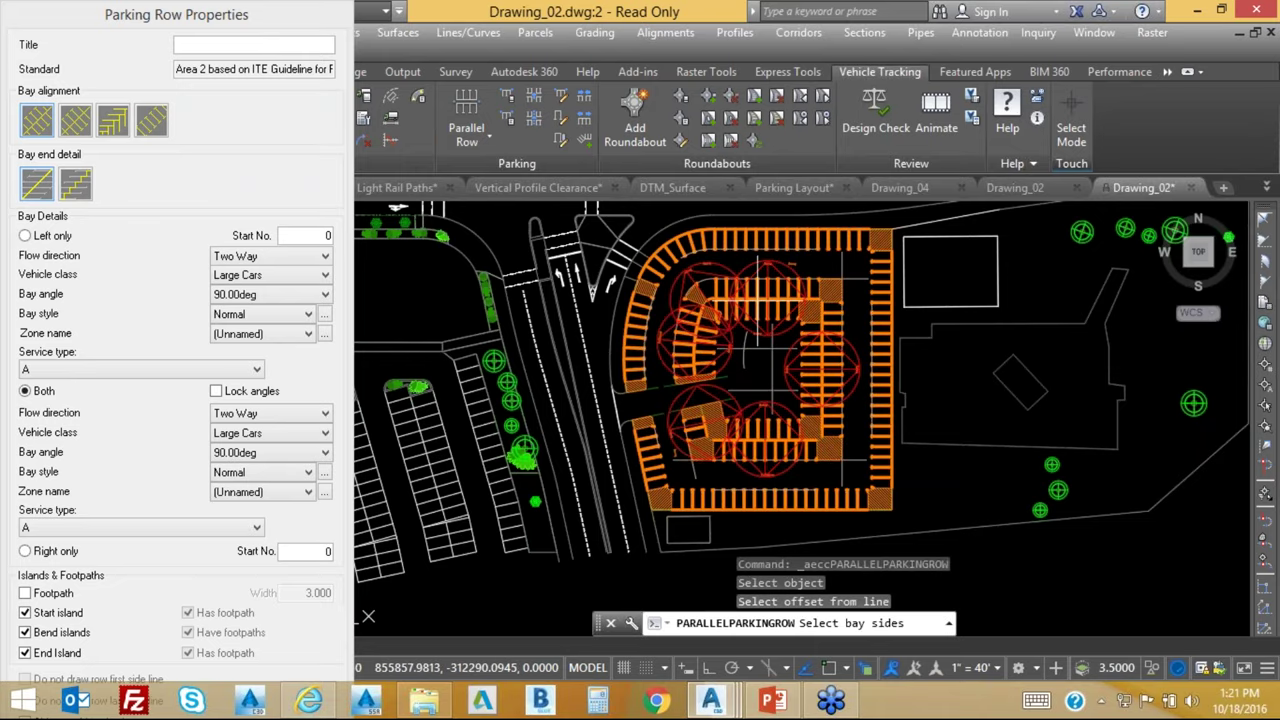
left_click(838, 343)
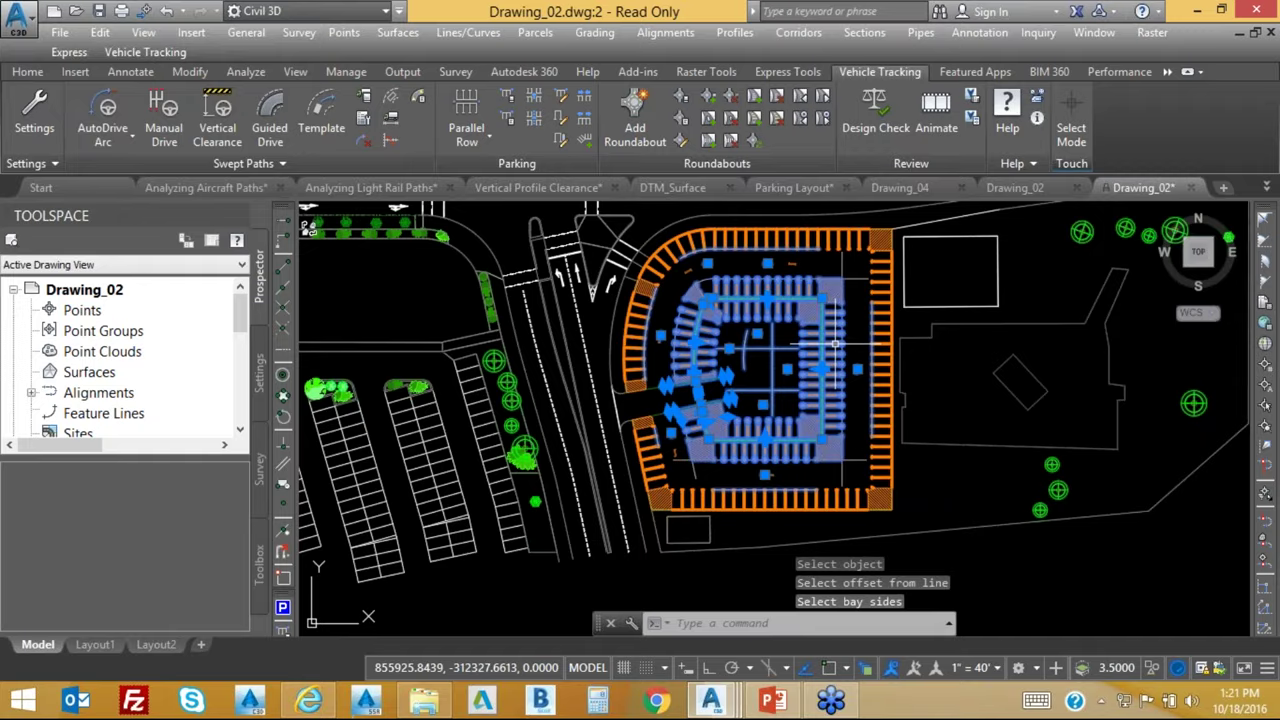